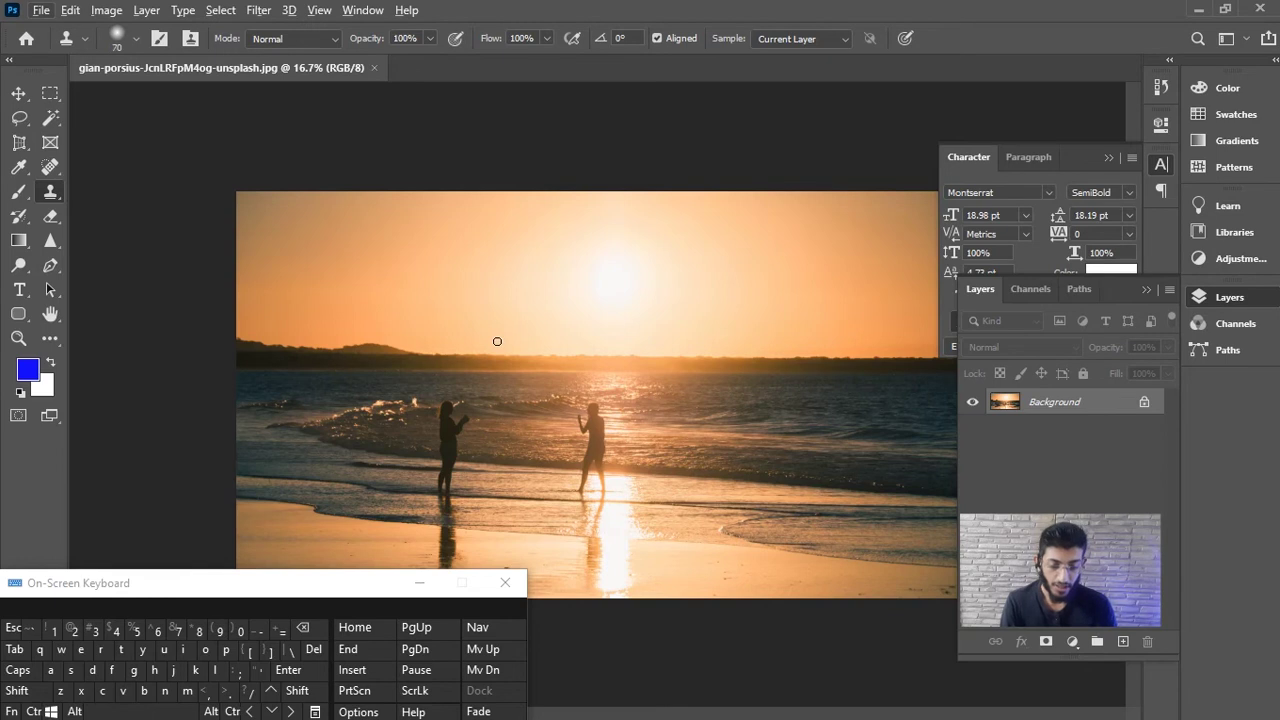
- Enlarge the Clone Stamp brush to 400 px
click(458, 390)
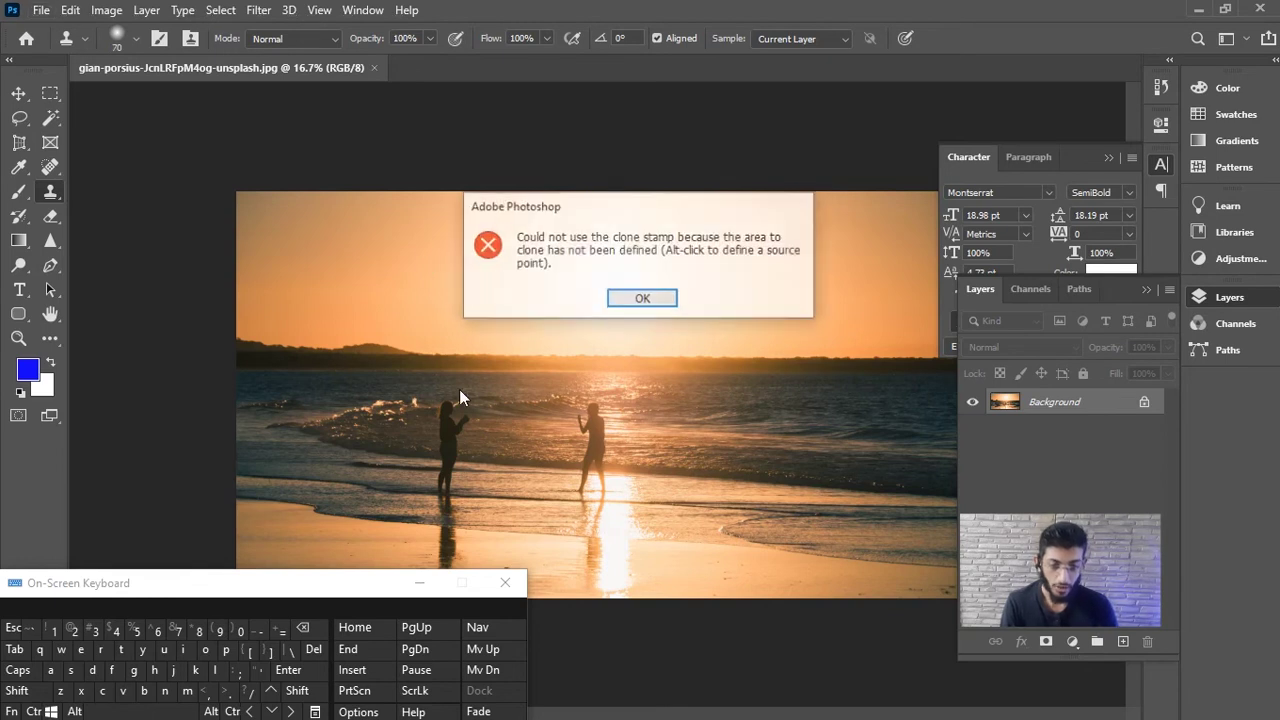
click(626, 293)
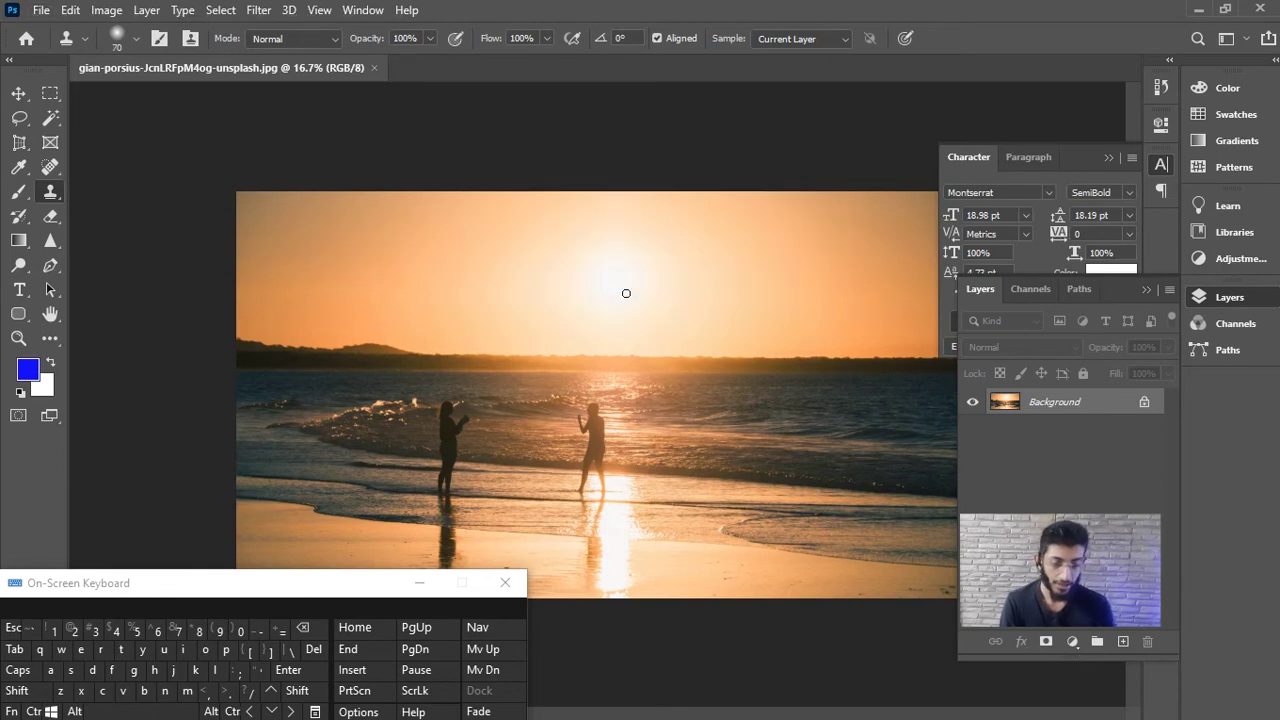
key(bracketright)
key(bracketright)
key(bracketright)
key(bracketright)
key(bracketright)
key(bracketright)
key(bracketright)
key(bracketright)
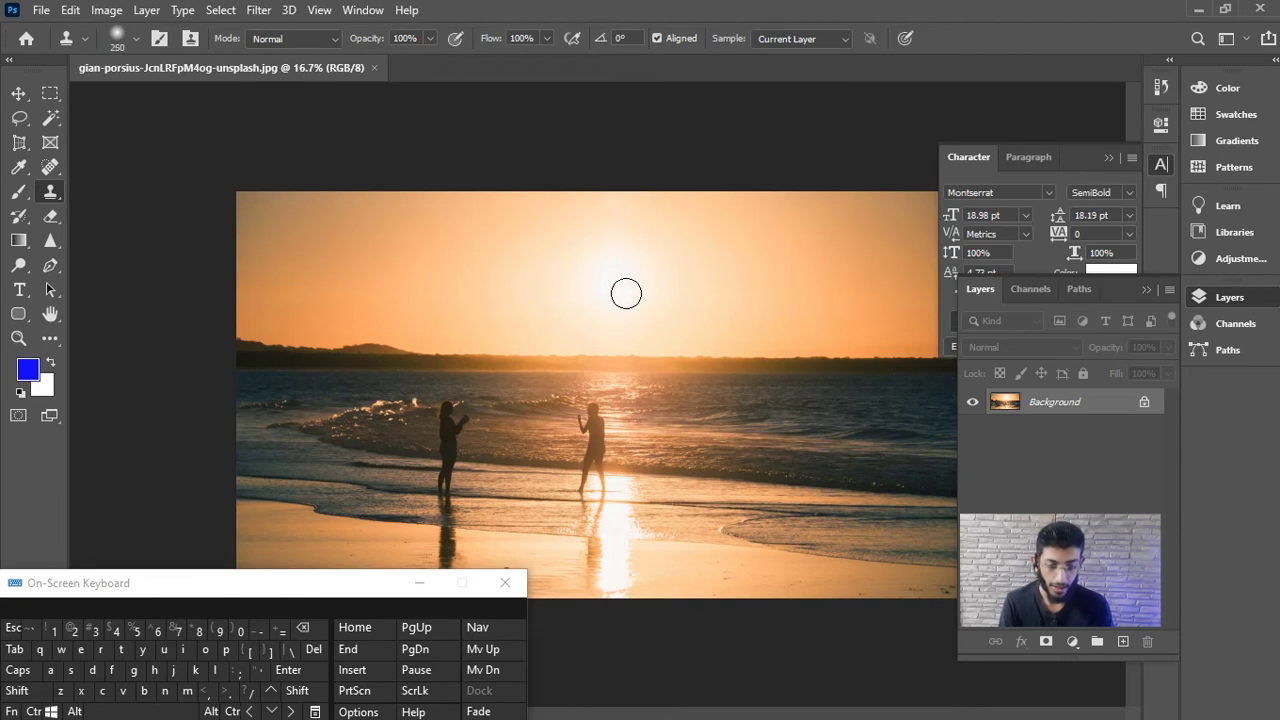
key(bracketright)
key(bracketright)
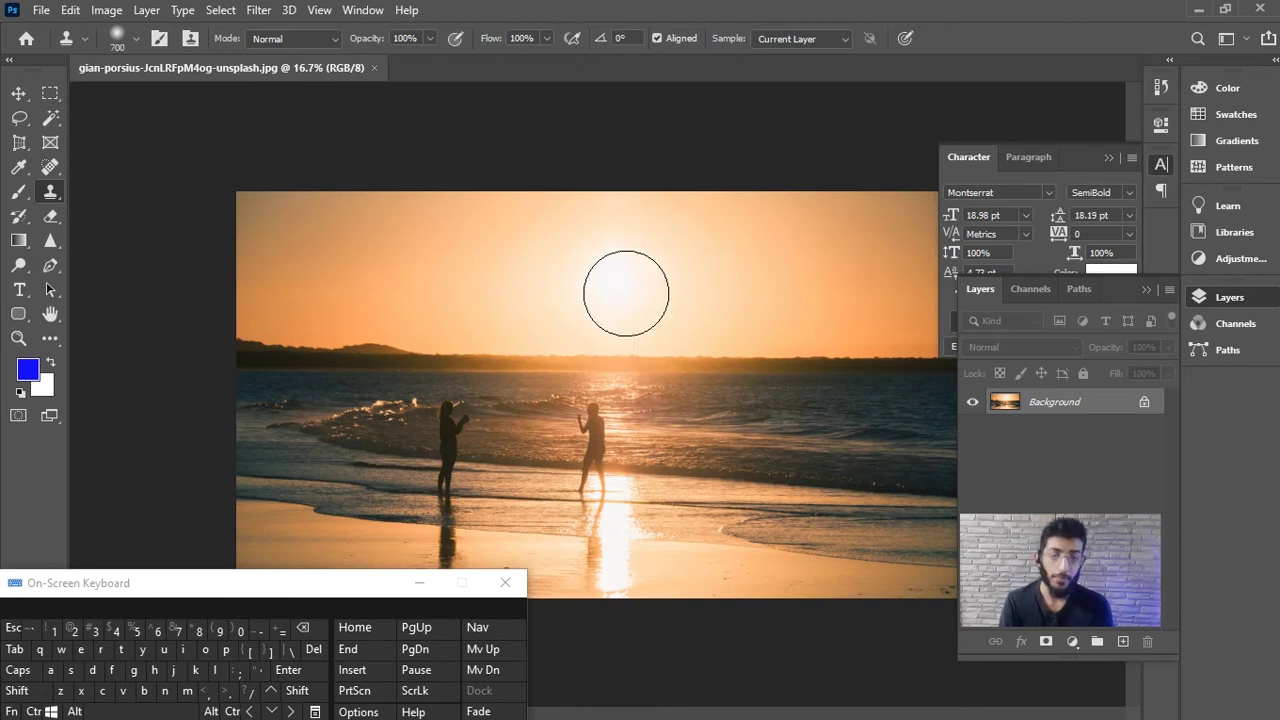
key(bracketleft)
key(bracketleft)
key(bracketleft)
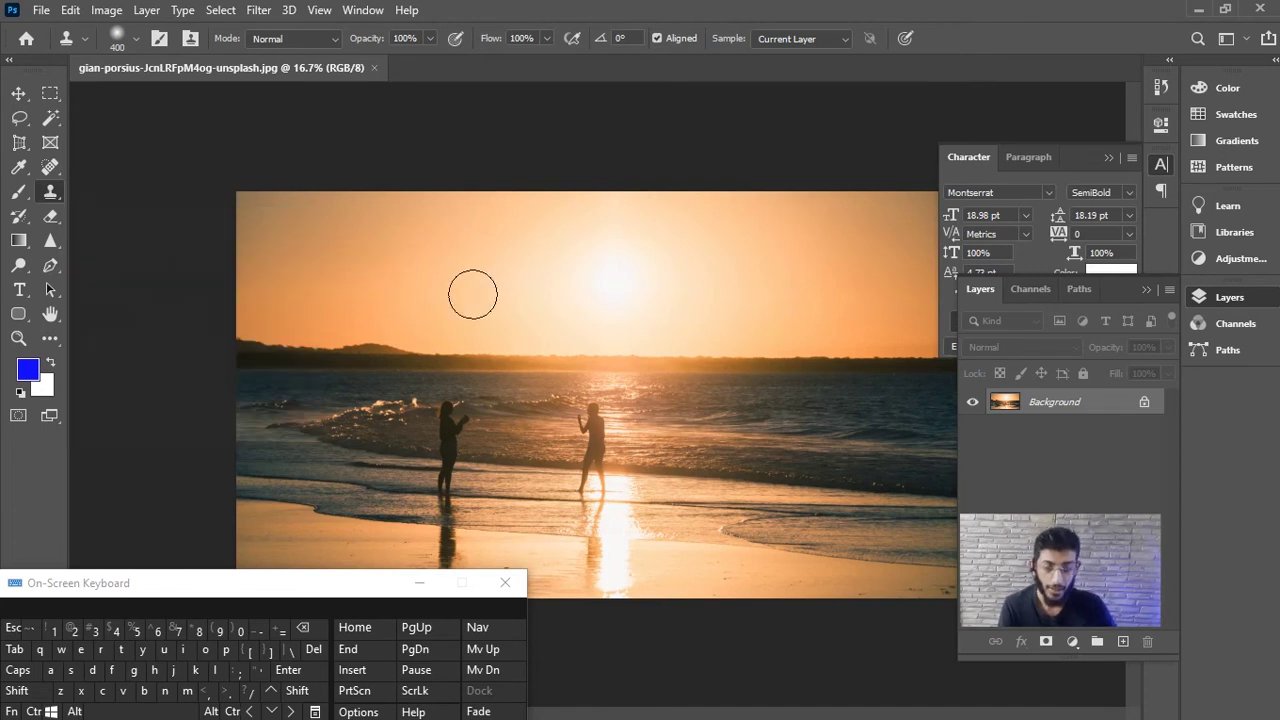
- Try to stamp on the sky beside the sun without a sampled source point, and dismiss the error
click(560, 303)
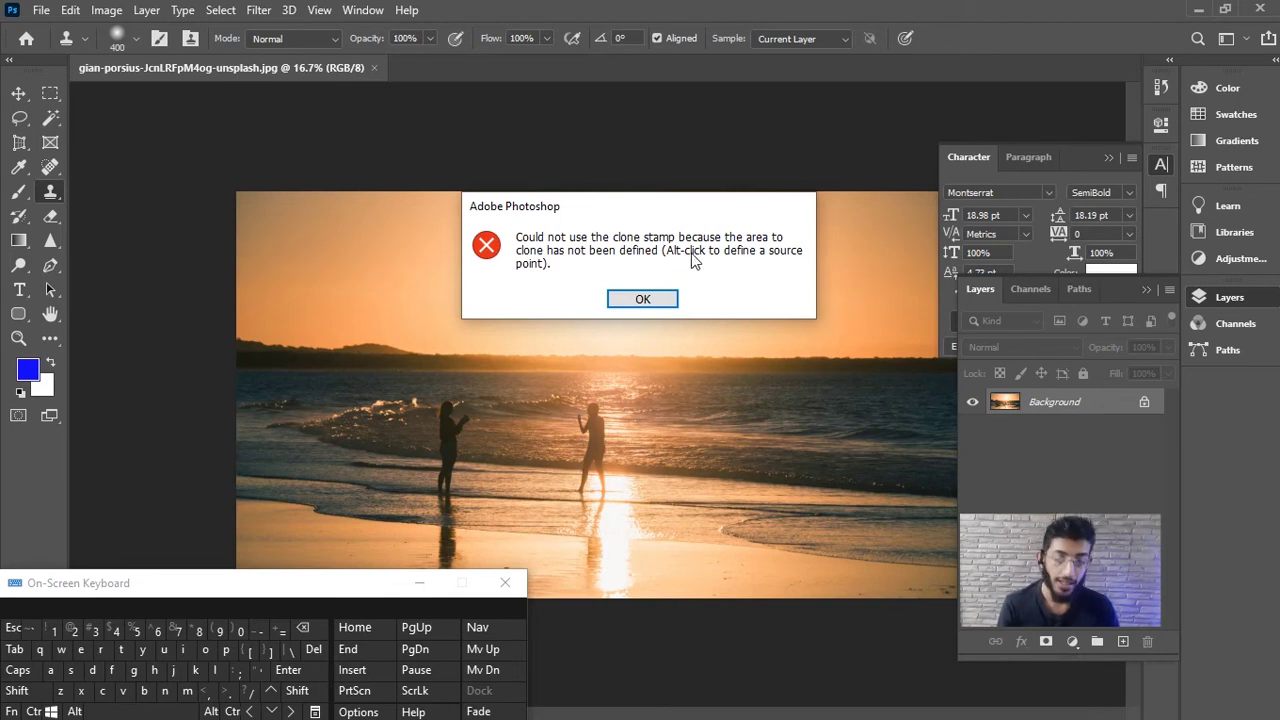
click(653, 300)
alt+click(649, 303)
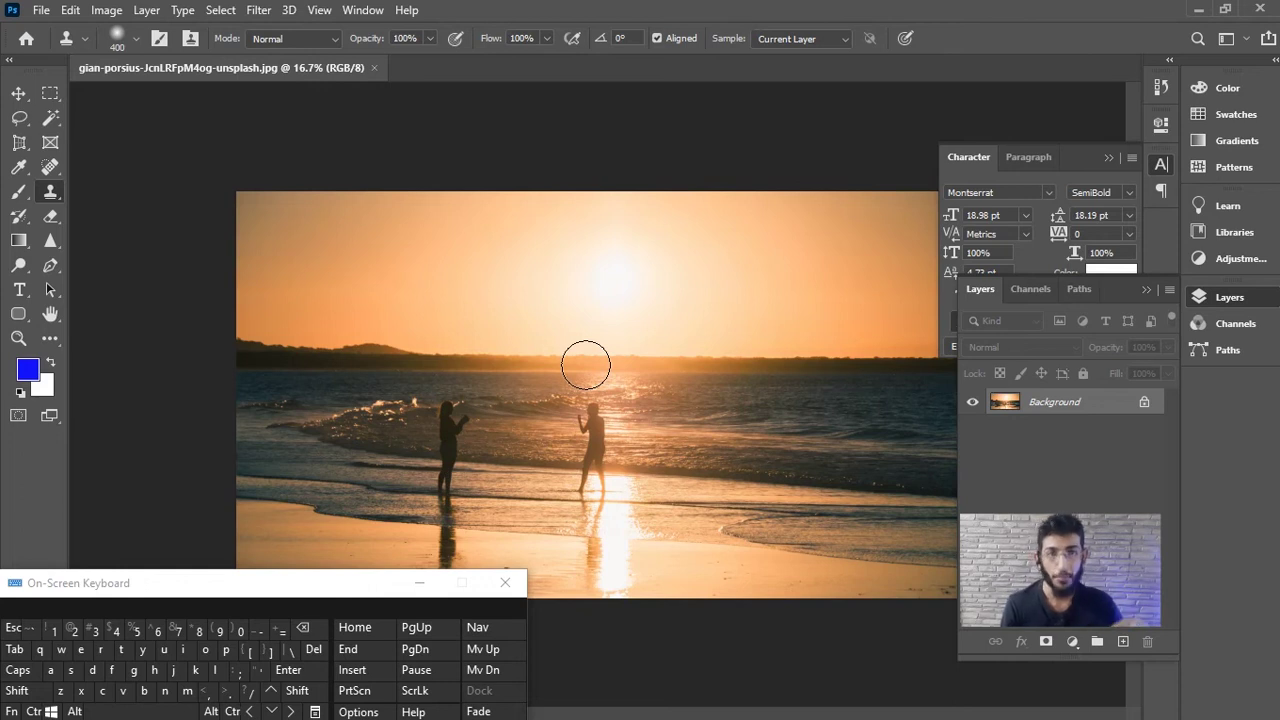
- Reduce the Clone Stamp brush to 200 px for working on the figures at the shoreline
scroll(600, 486, up, 1)
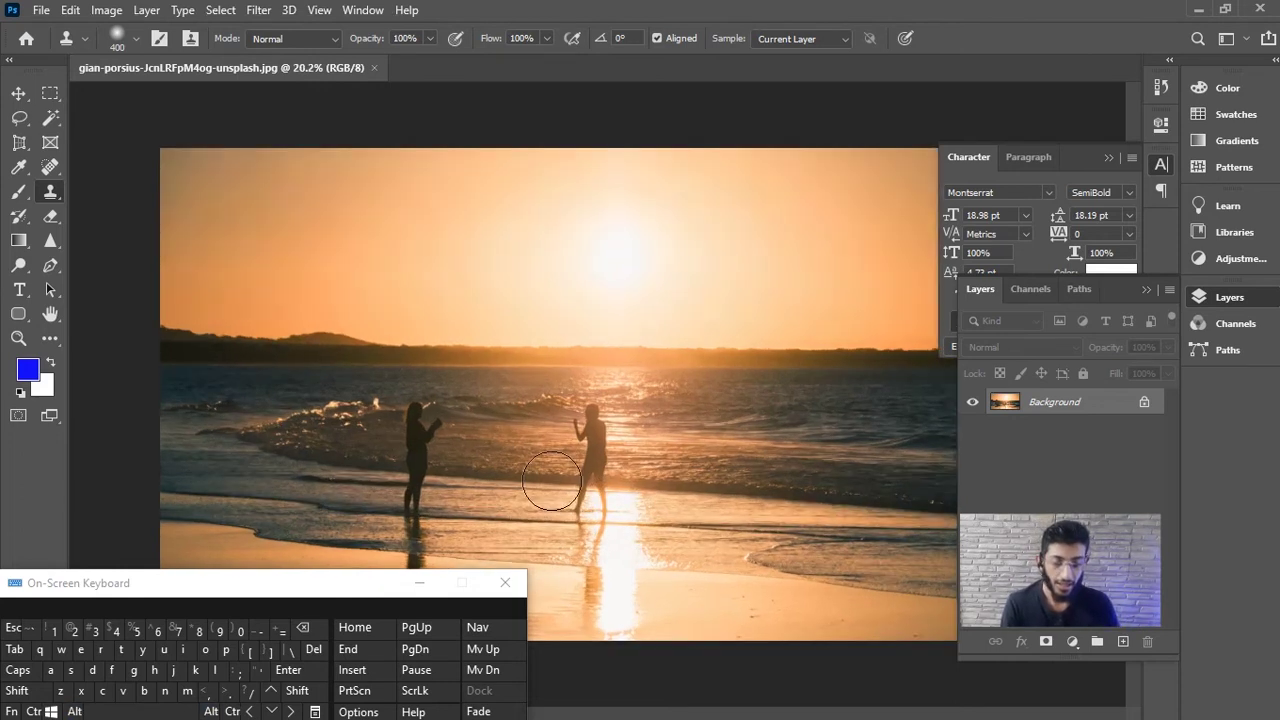
scroll(600, 418, down, 1)
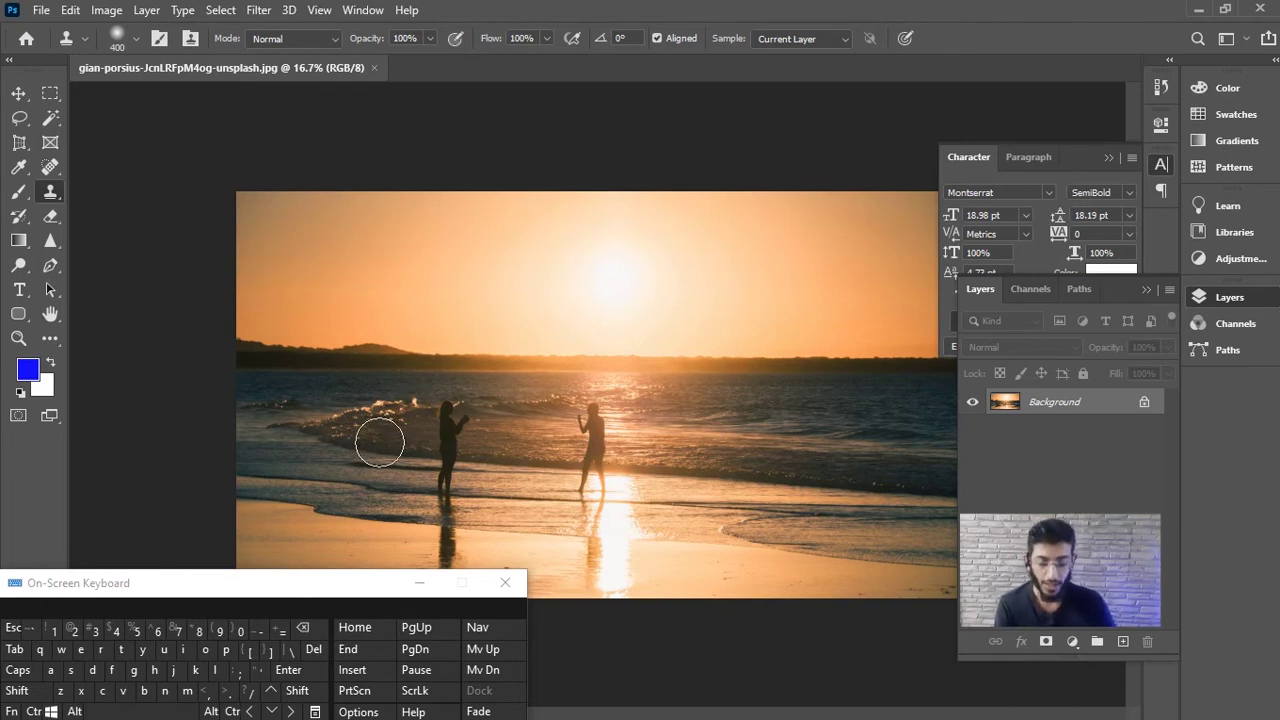
scroll(379, 443, up, 2)
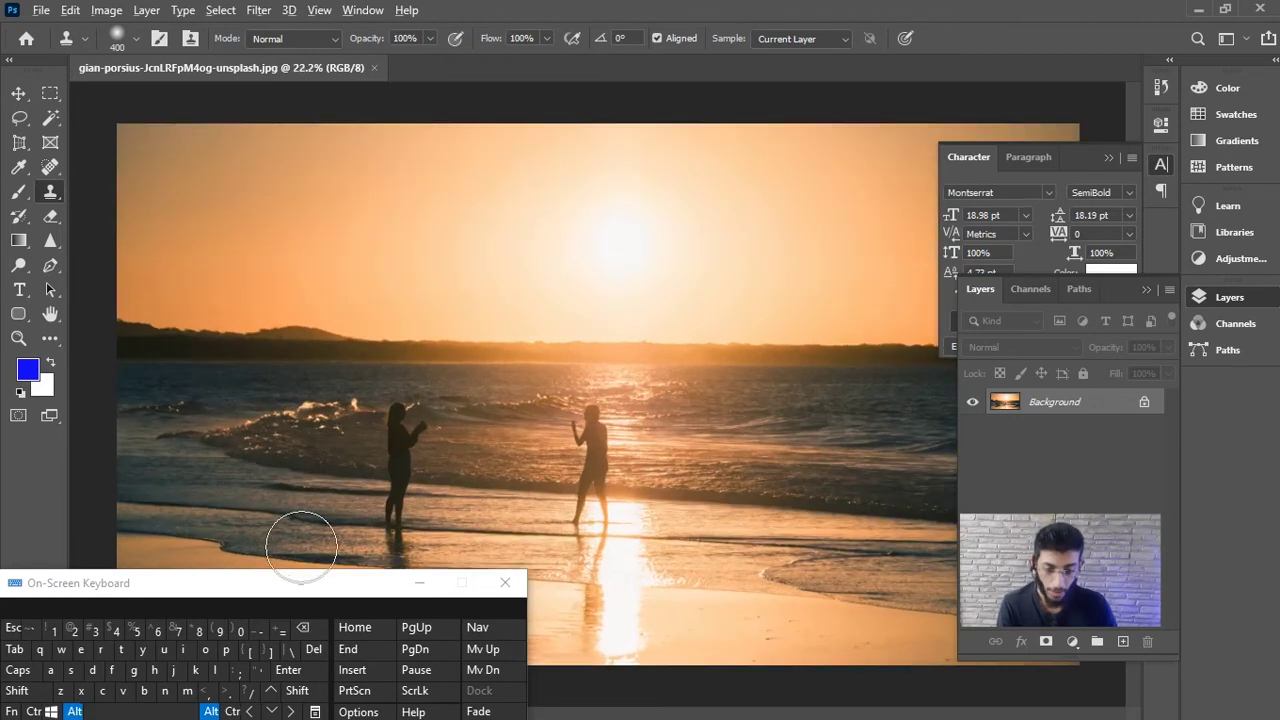
scroll(404, 386, up, 2)
scroll(404, 386, down, 2)
scroll(409, 340, down, 1)
scroll(516, 346, left, 1)
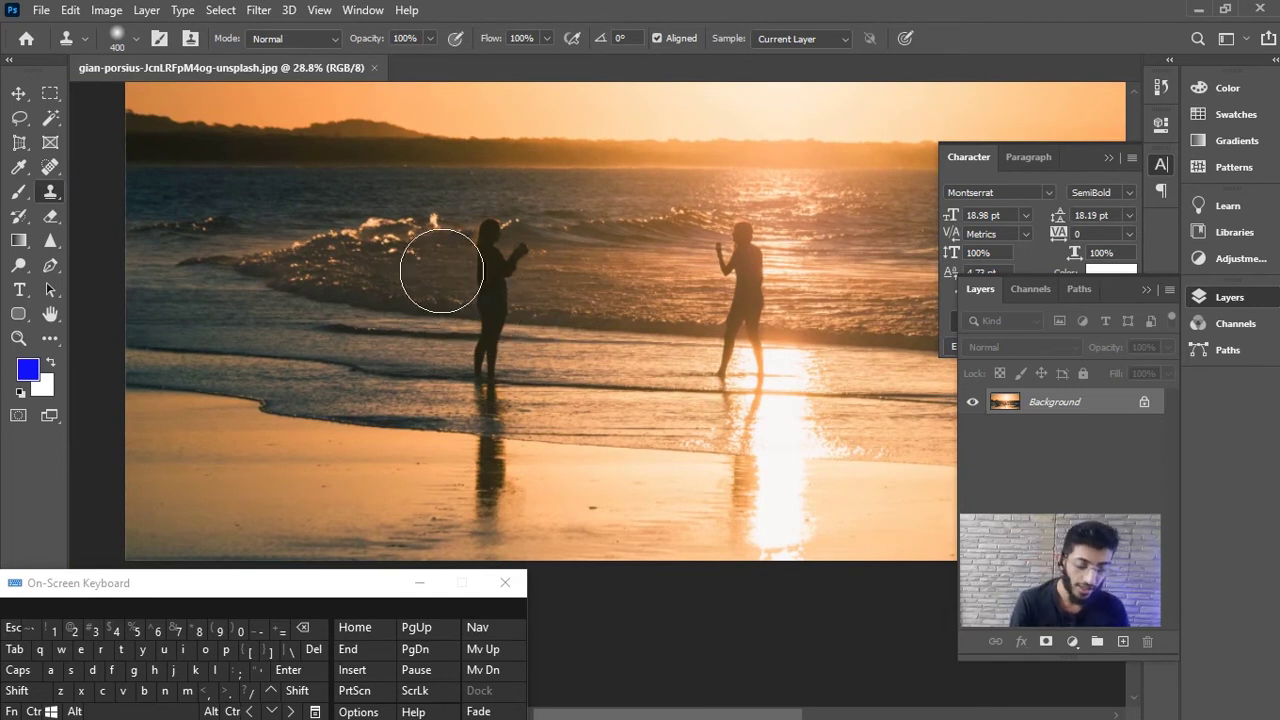
key(bracketleft)
key(bracketleft)
key(bracketleft)
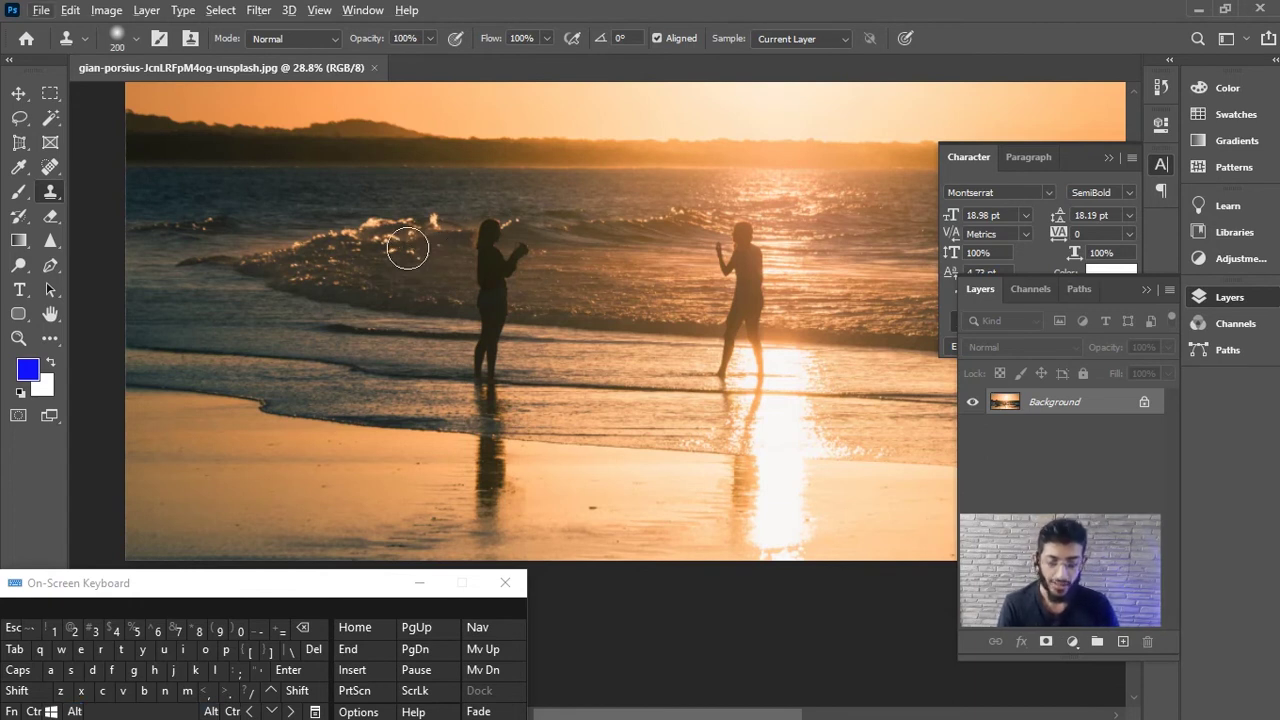
- Try cloning the nearby wave over the left-hand figure and its reflection directly on the Background layer, and undo the stroke
key(alt)
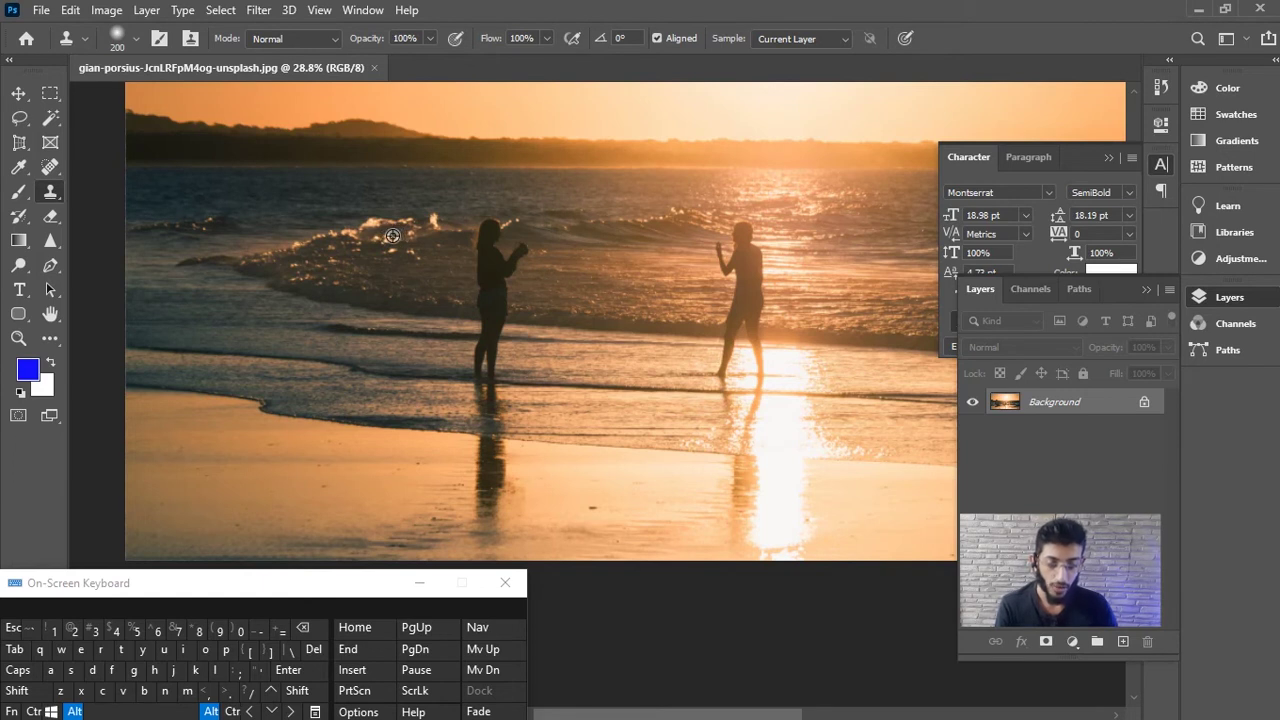
alt+click(392, 235)
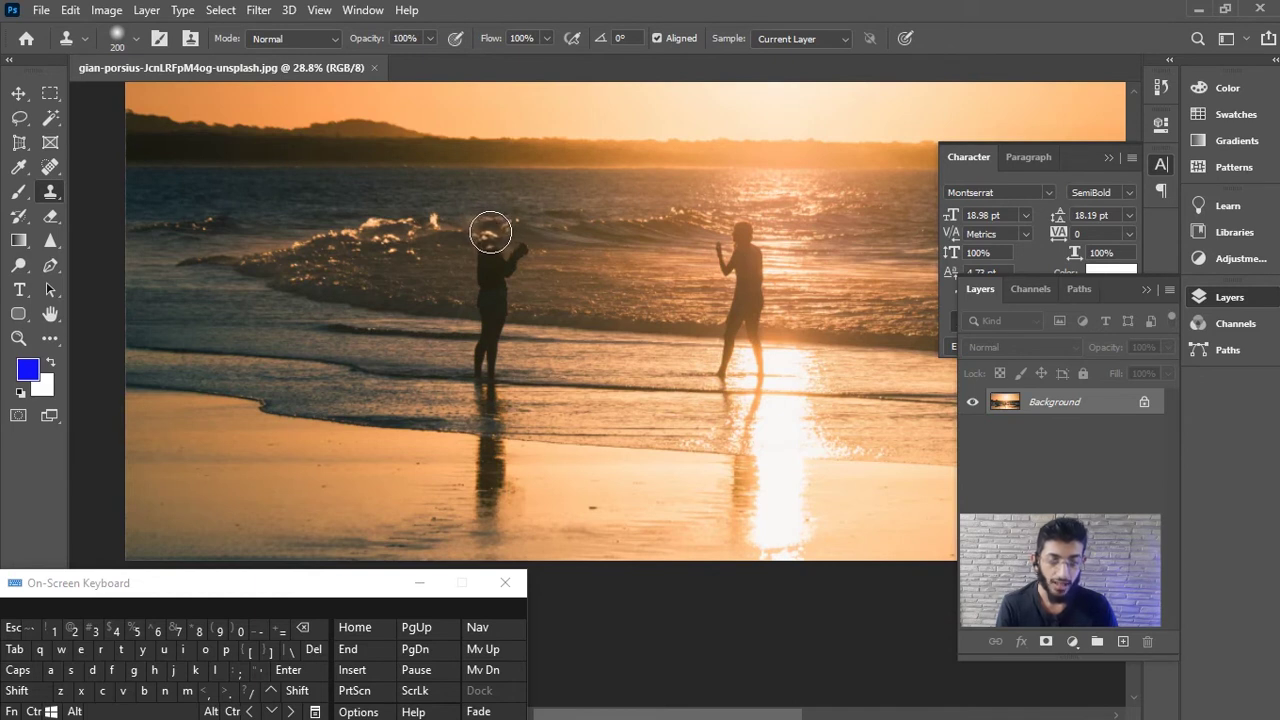
alt+click(390, 240)
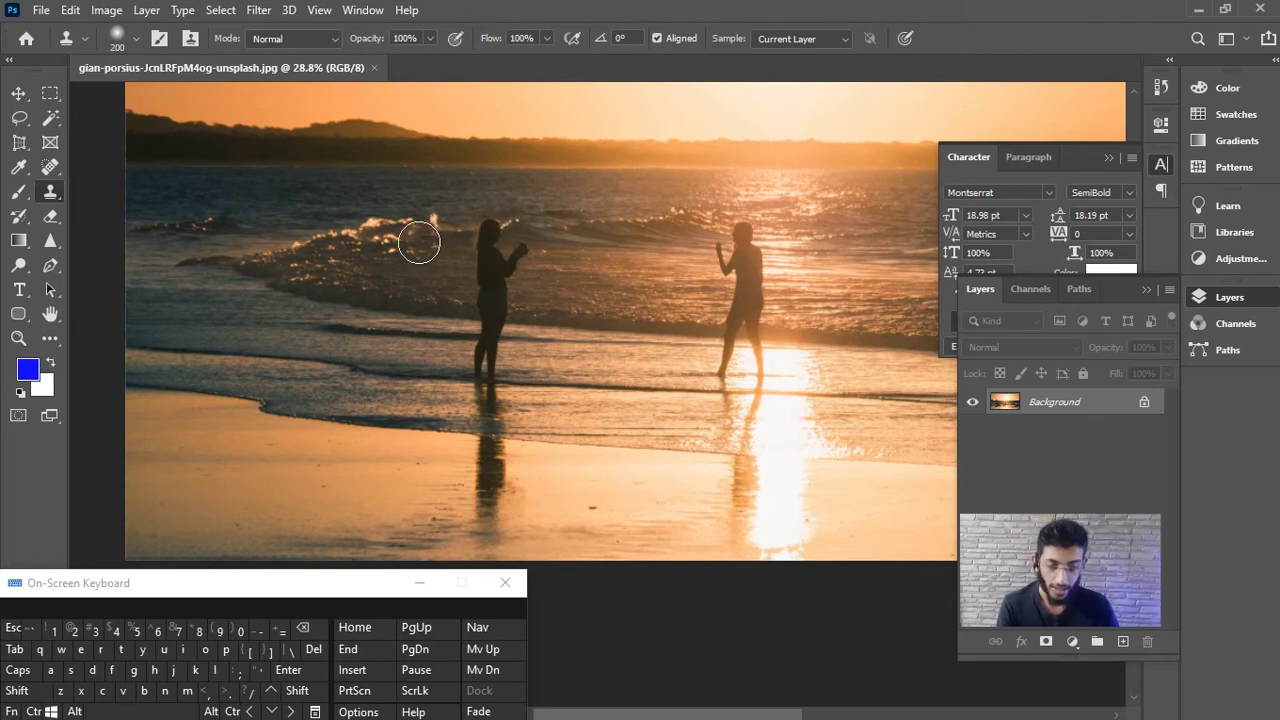
alt+click(377, 217)
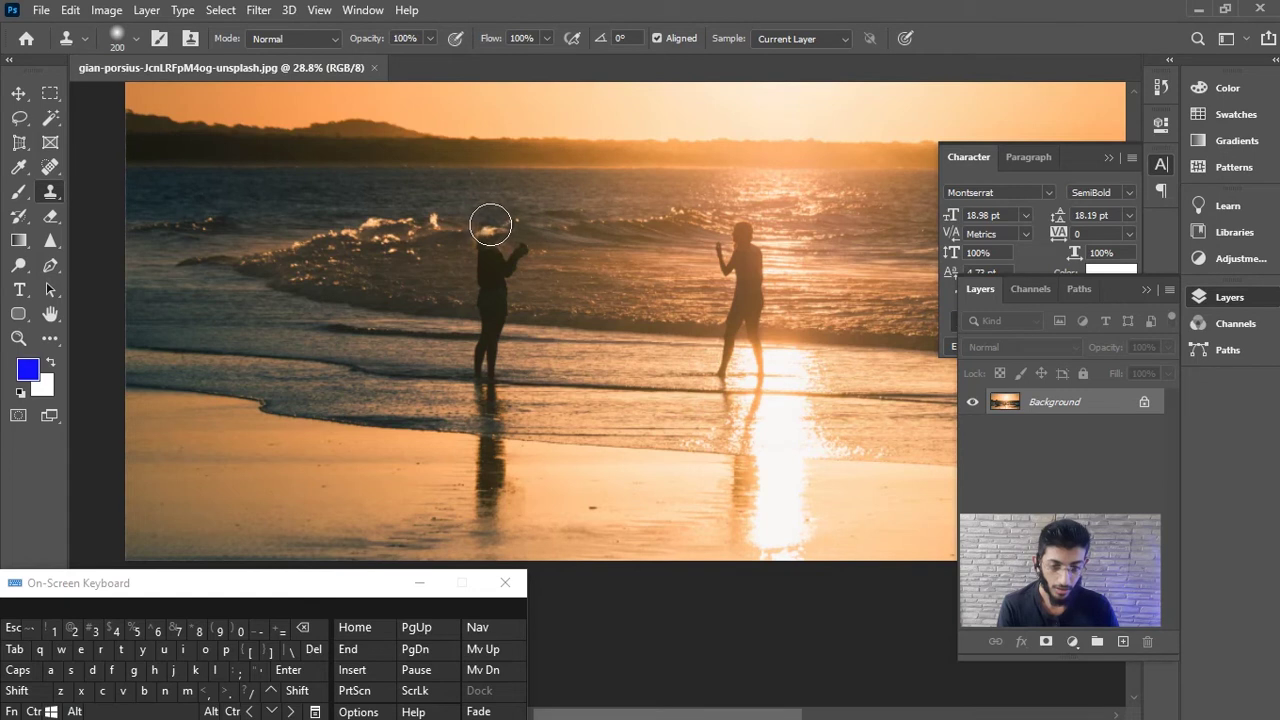
mouse_move(486, 217)
mouse_down()
mouse_move(482, 266)
mouse_move(519, 262)
mouse_move(486, 335)
mouse_move(486, 498)
mouse_move(511, 489)
mouse_move(491, 489)
mouse_move(509, 467)
mouse_move(475, 464)
mouse_move(493, 493)
mouse_up()
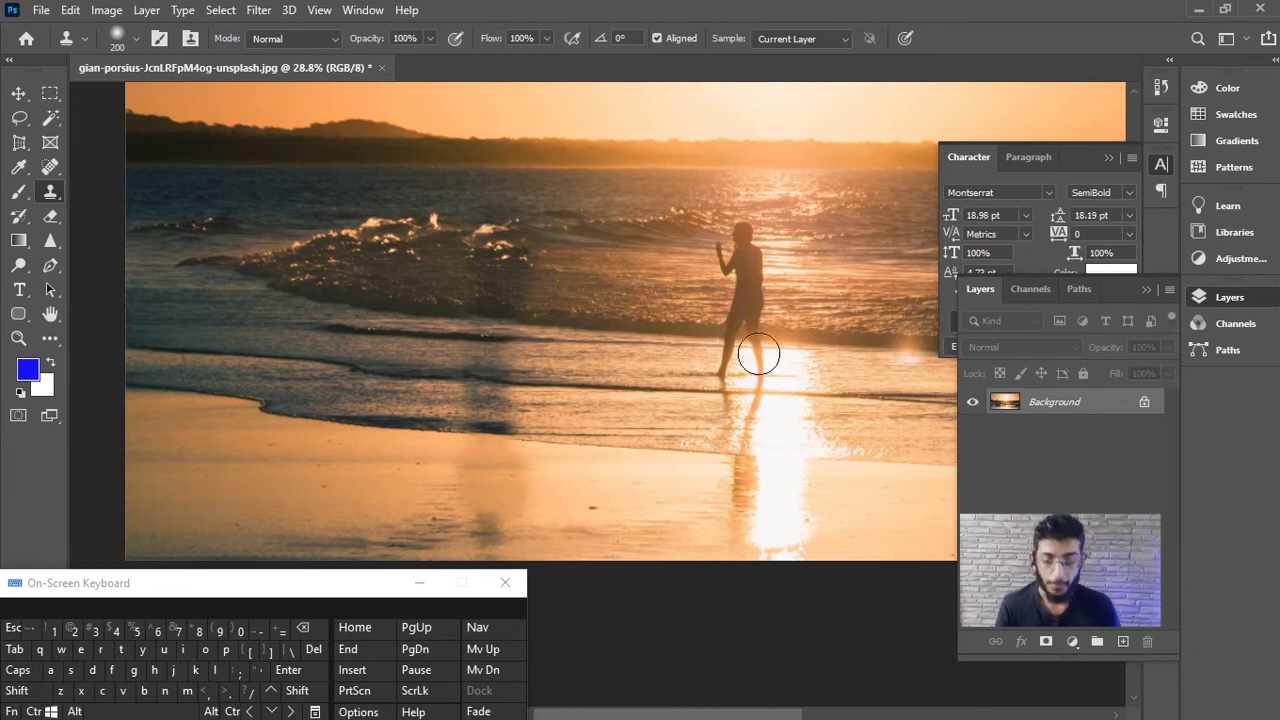
key(ctrl+z)
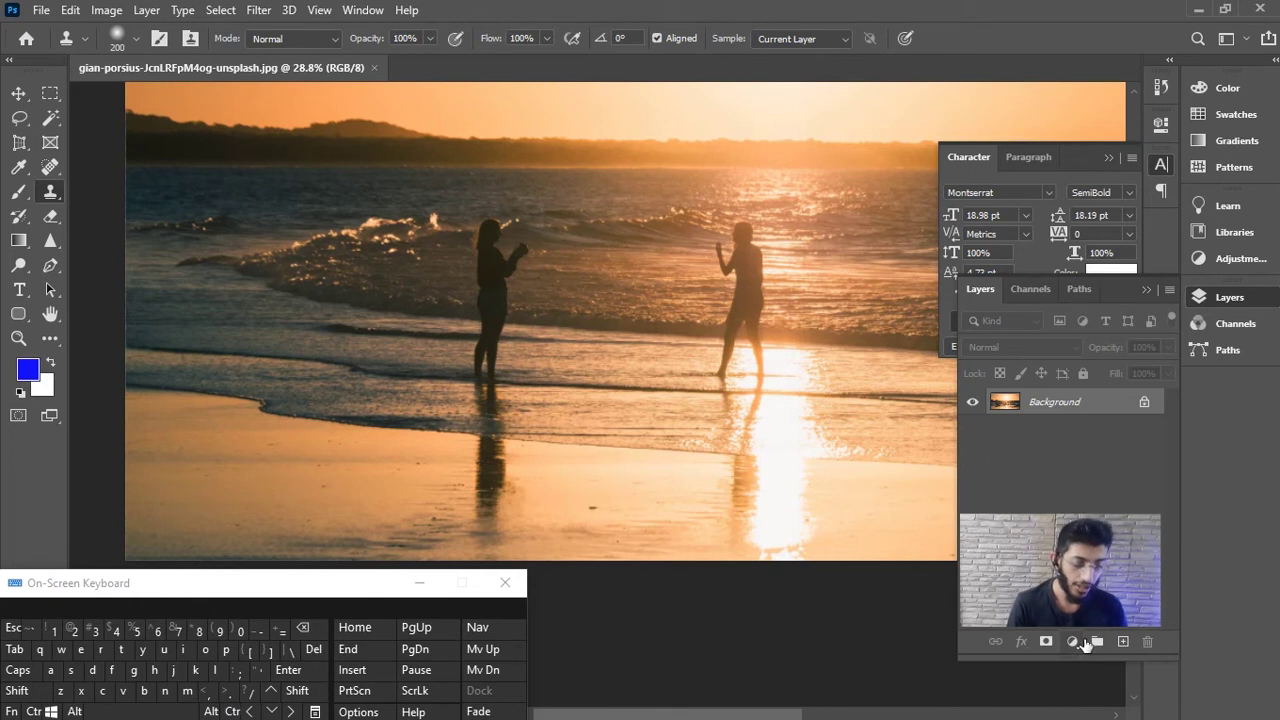
- Add a new empty layer above Background and try cloning the wave over the left-hand figure on it
click(1123, 641)
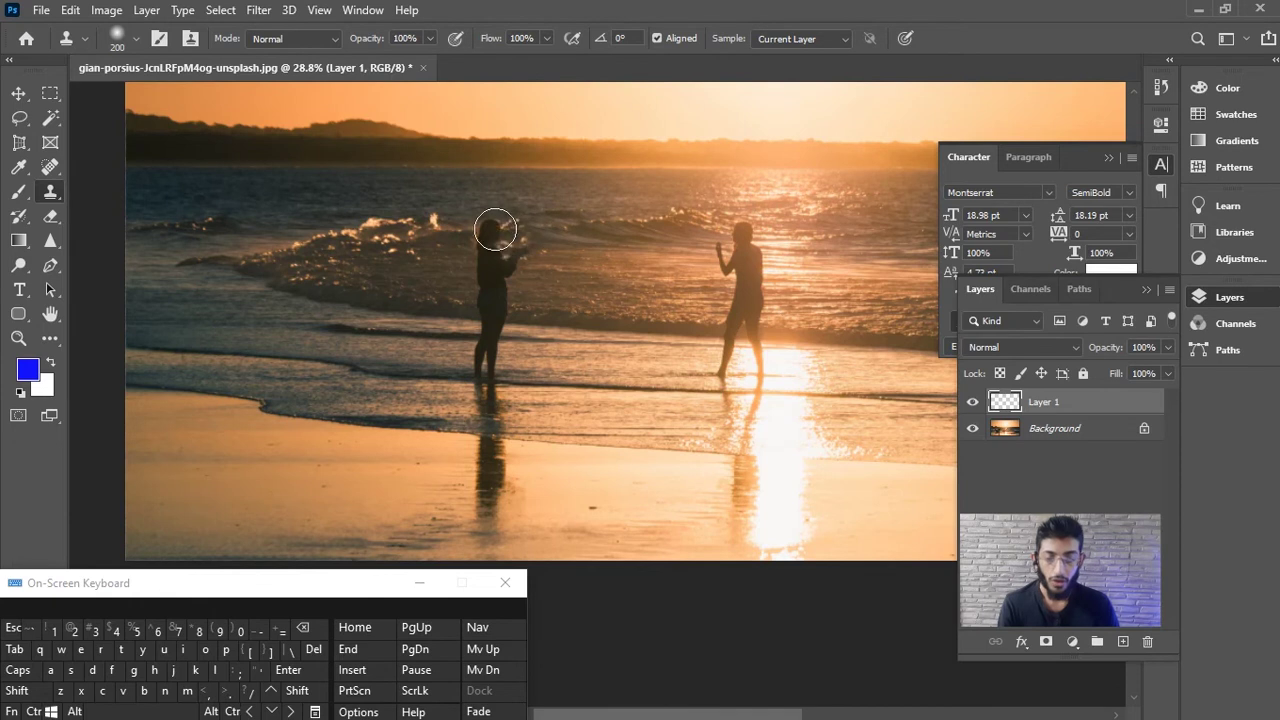
key(alt)
alt+click(349, 245)
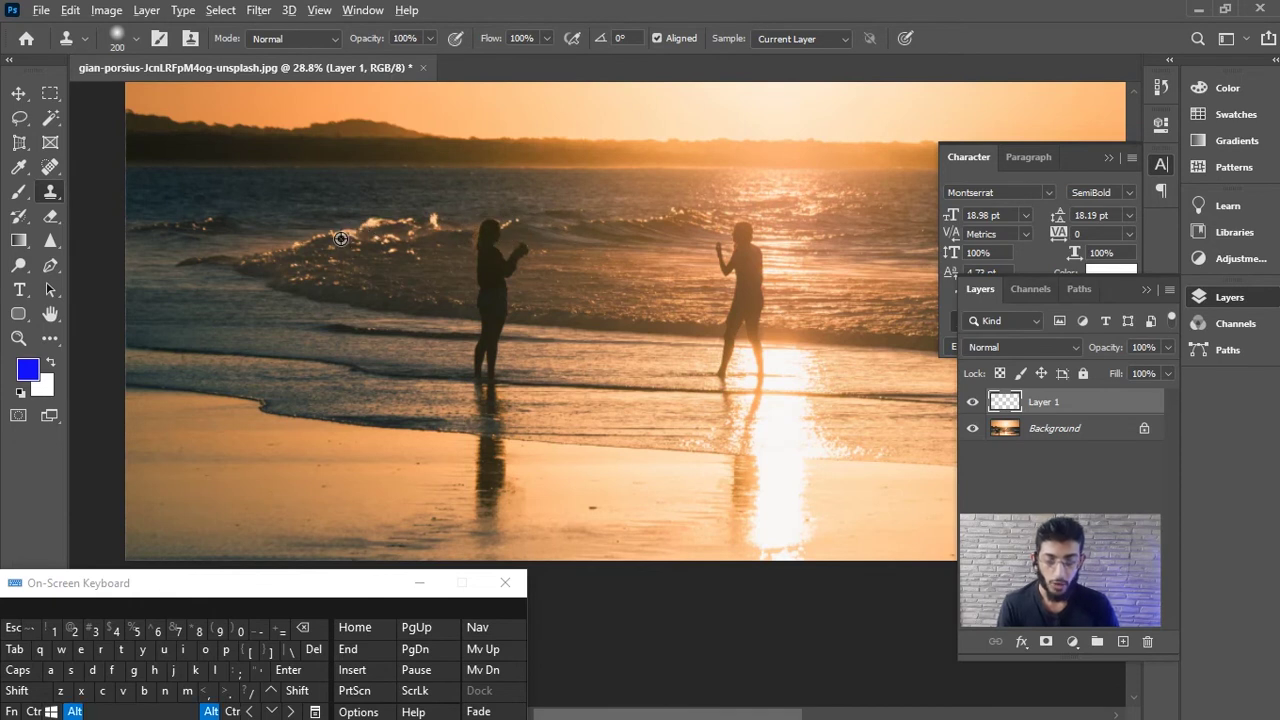
mouse_move(496, 230)
mouse_down()
mouse_move(465, 240)
mouse_move(494, 282)
mouse_move(518, 261)
mouse_move(485, 256)
mouse_move(473, 274)
mouse_move(491, 315)
mouse_move(484, 249)
mouse_move(502, 278)
mouse_move(482, 276)
mouse_move(504, 280)
mouse_move(485, 264)
mouse_move(489, 356)
mouse_move(488, 247)
mouse_move(518, 307)
mouse_move(493, 226)
mouse_move(487, 287)
mouse_move(513, 355)
mouse_move(499, 209)
mouse_move(466, 286)
mouse_up()
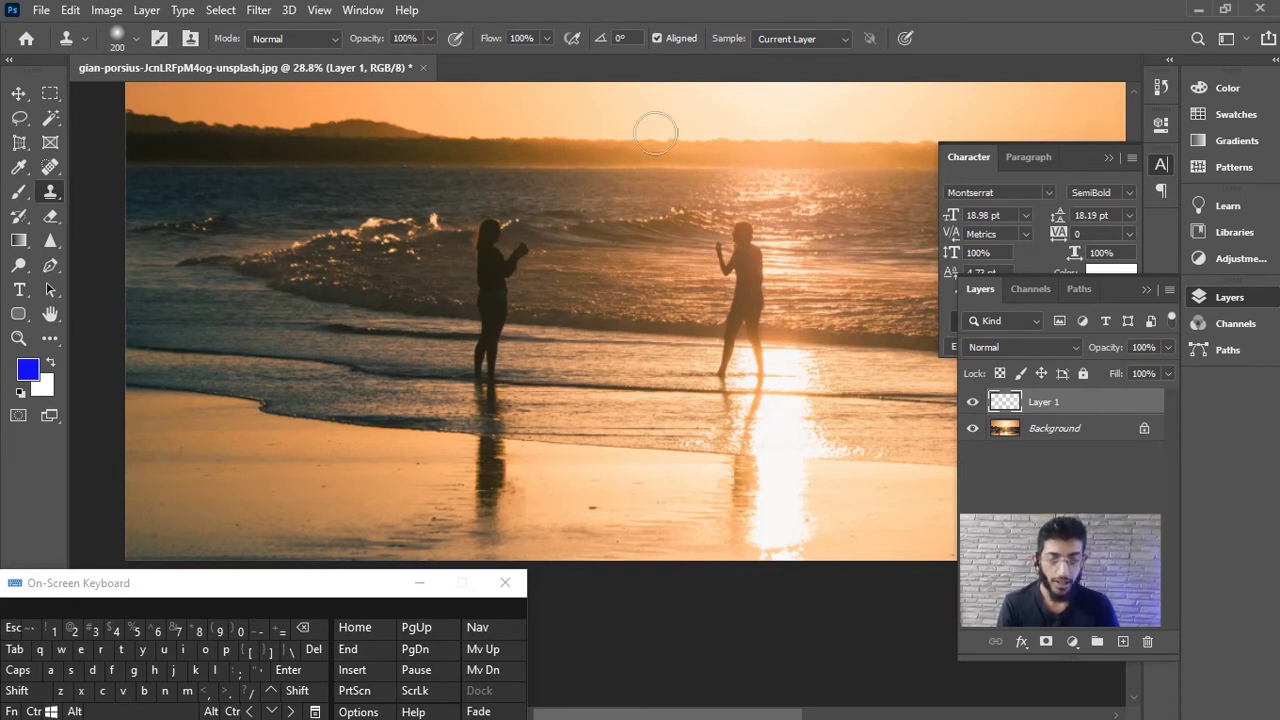
- Set the Clone Stamp to sample from All Layers
click(768, 38)
click(775, 42)
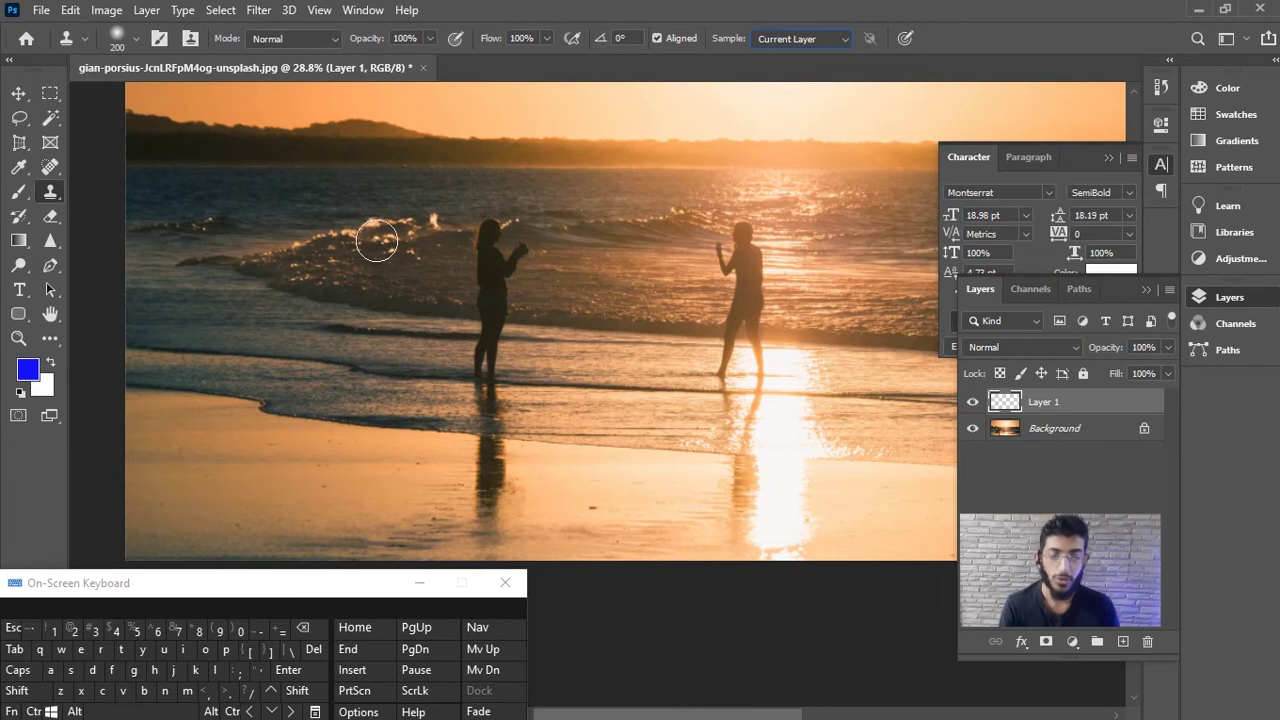
click(800, 39)
click(801, 72)
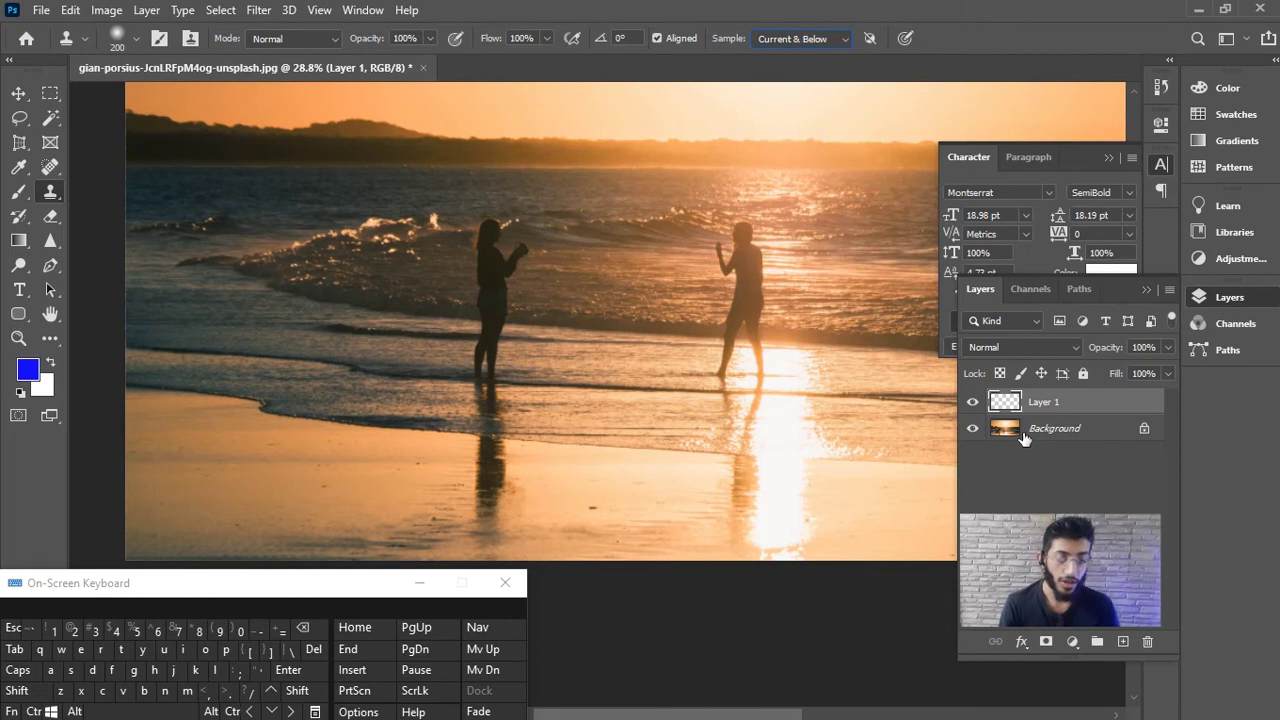
click(793, 45)
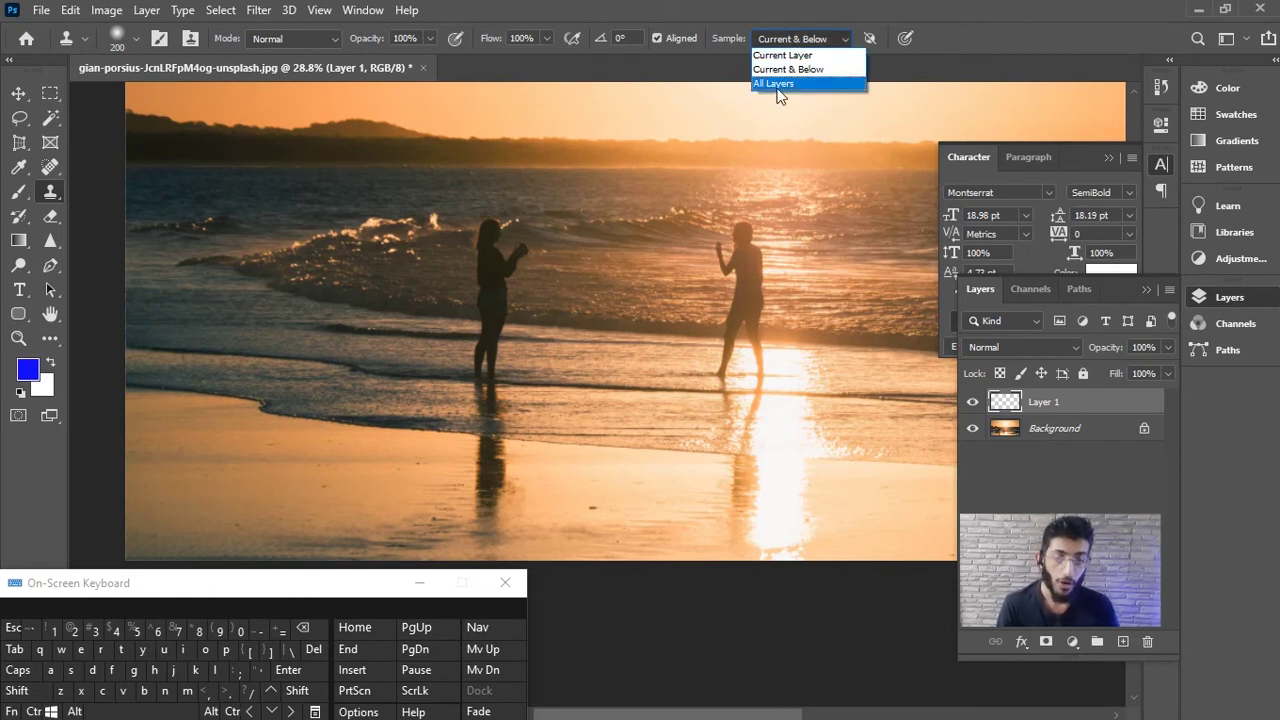
click(777, 90)
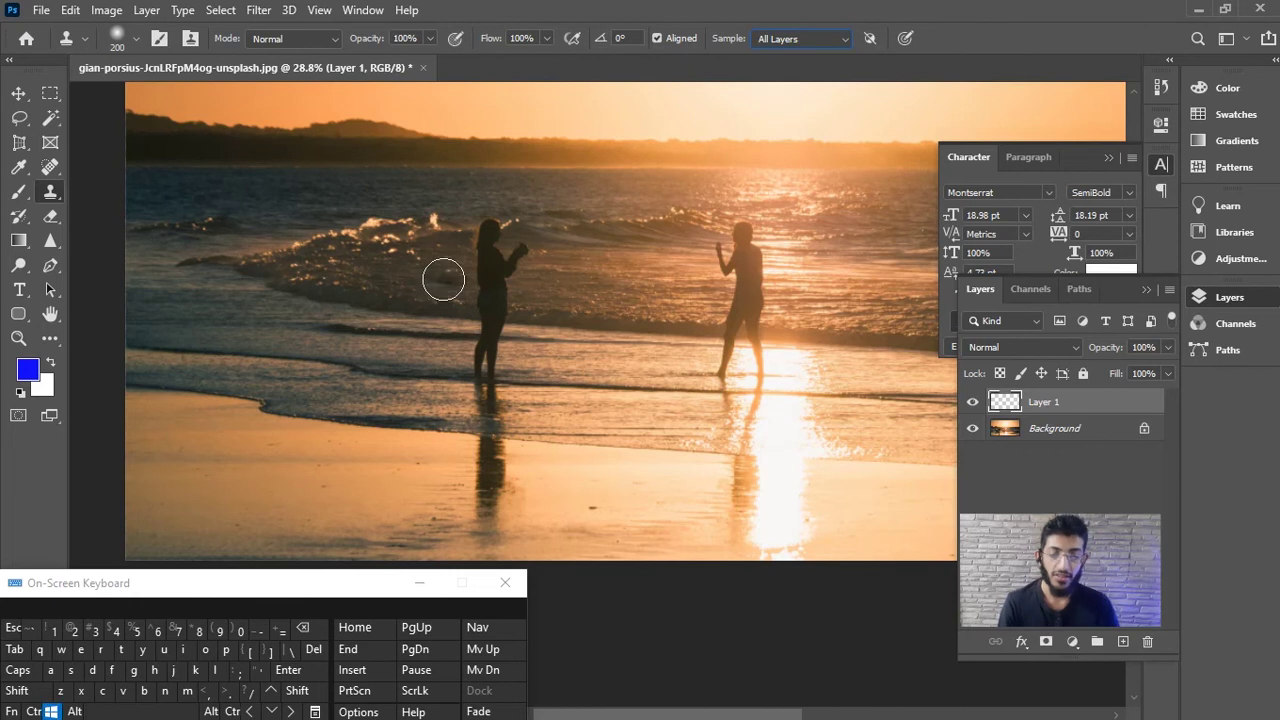
key(super)
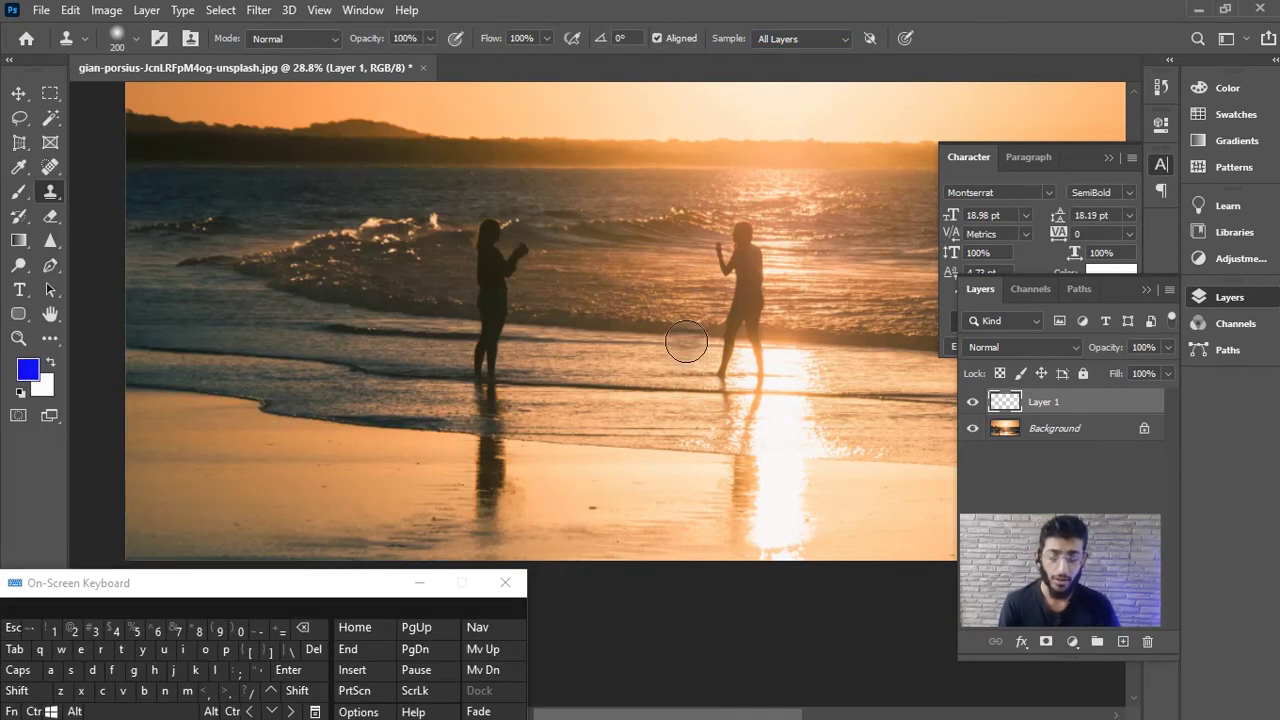
- Sample the wave beside the left-hand figure and clone it over the figure and its reflection on Layer 1
scroll(686, 342, down, 2)
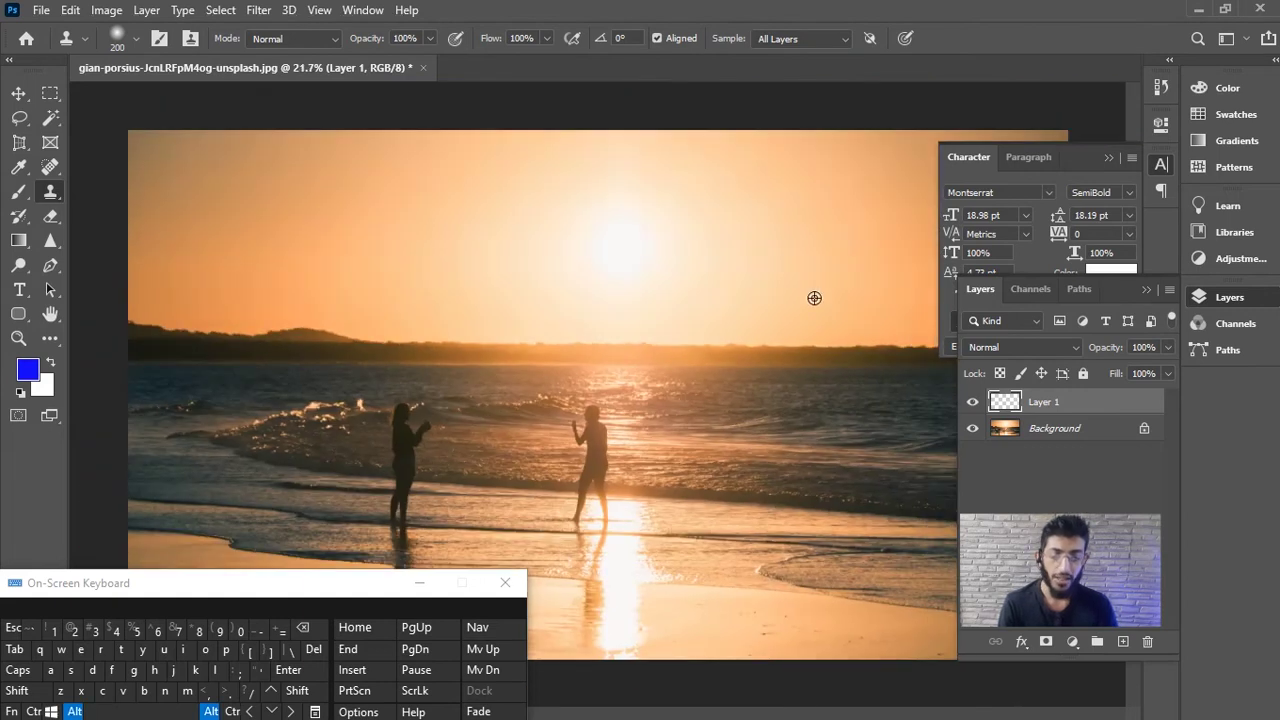
scroll(549, 429, up, 2)
scroll(689, 289, down, 3)
scroll(766, 251, left, 3)
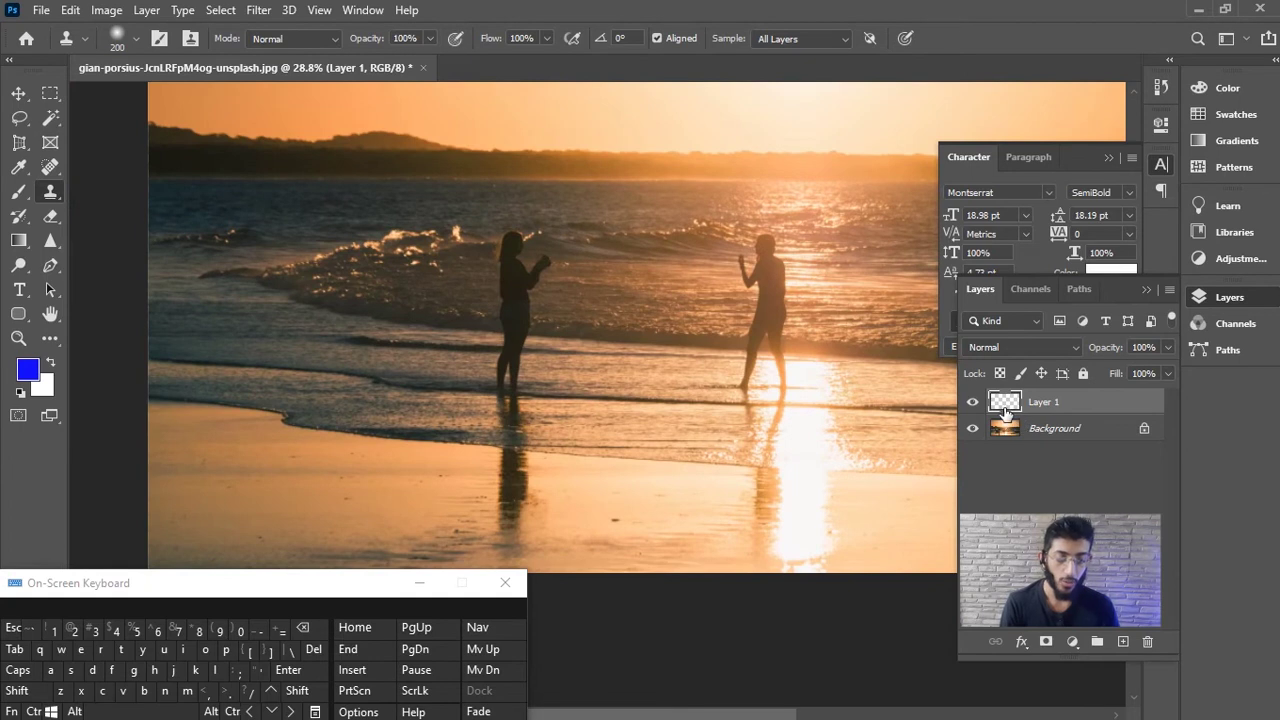
alt+click(890, 355)
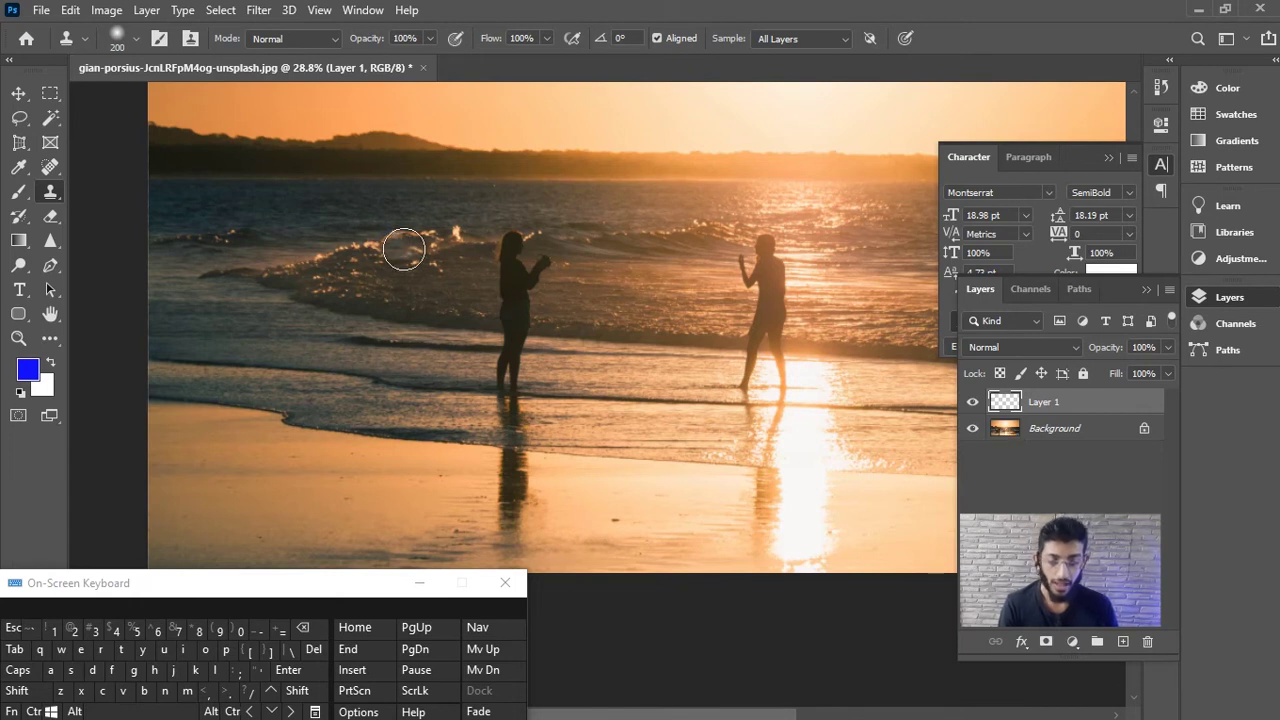
alt+click(453, 246)
mouse_move(514, 236)
mouse_down()
mouse_move(508, 281)
mouse_move(533, 287)
mouse_move(500, 308)
mouse_move(525, 314)
mouse_move(478, 337)
mouse_move(536, 342)
mouse_move(512, 353)
mouse_move(518, 395)
mouse_move(531, 398)
mouse_move(496, 391)
mouse_move(531, 421)
mouse_move(489, 441)
mouse_move(500, 475)
mouse_move(566, 483)
mouse_move(496, 528)
mouse_up()
- Compare the image with and without Layer 1, and hide the Background layer to inspect the cloned patch alone
scroll(698, 268, down, 3)
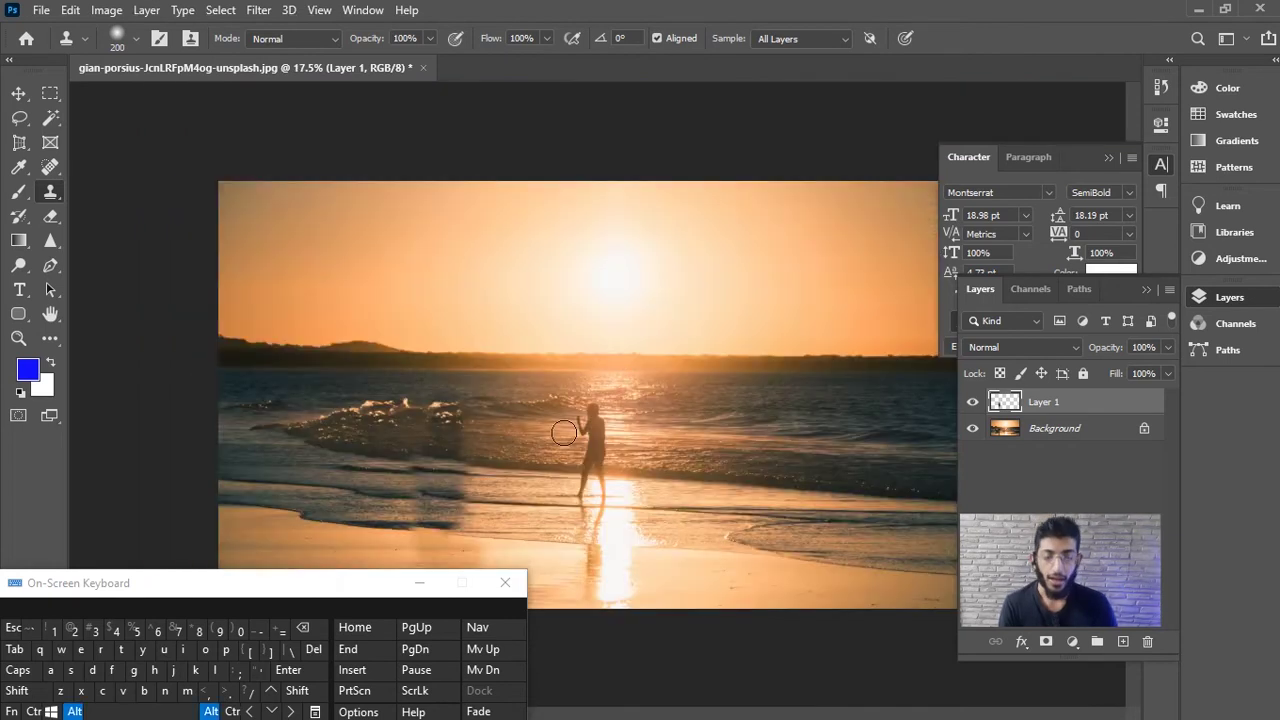
scroll(502, 409, down, 2)
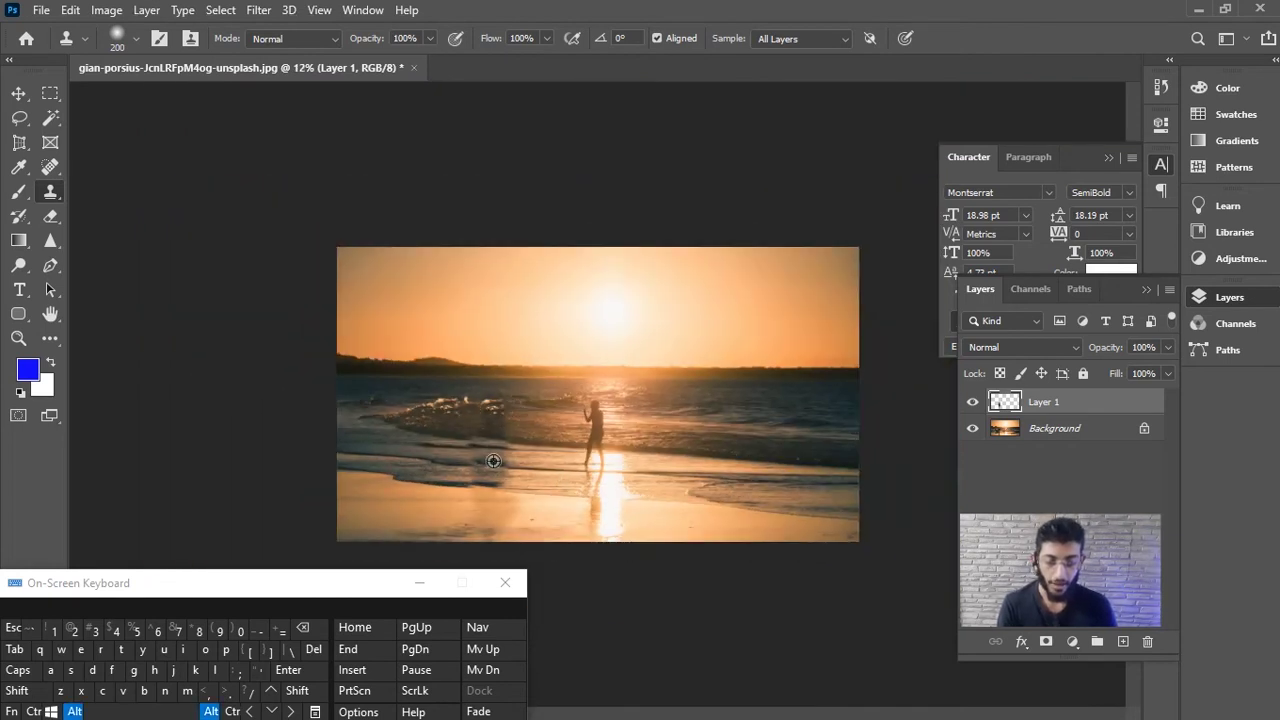
scroll(561, 480, up, 1)
scroll(517, 418, up, 2)
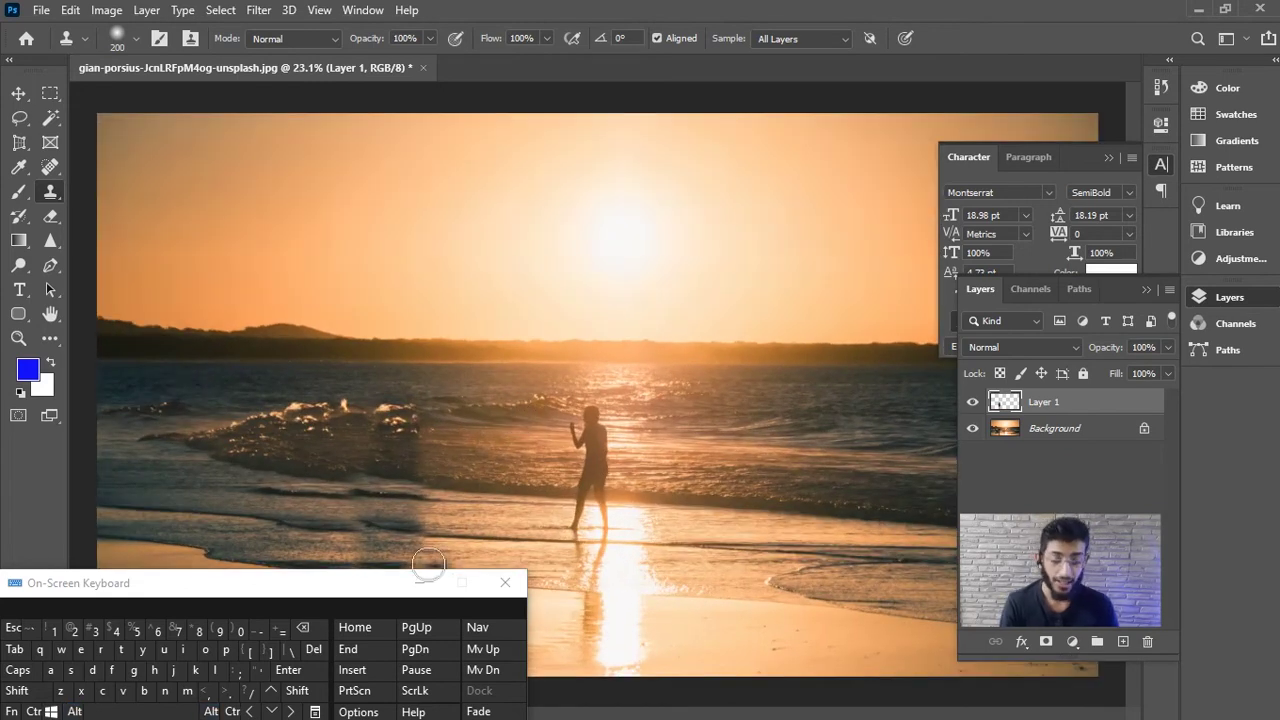
scroll(400, 500, down, 2)
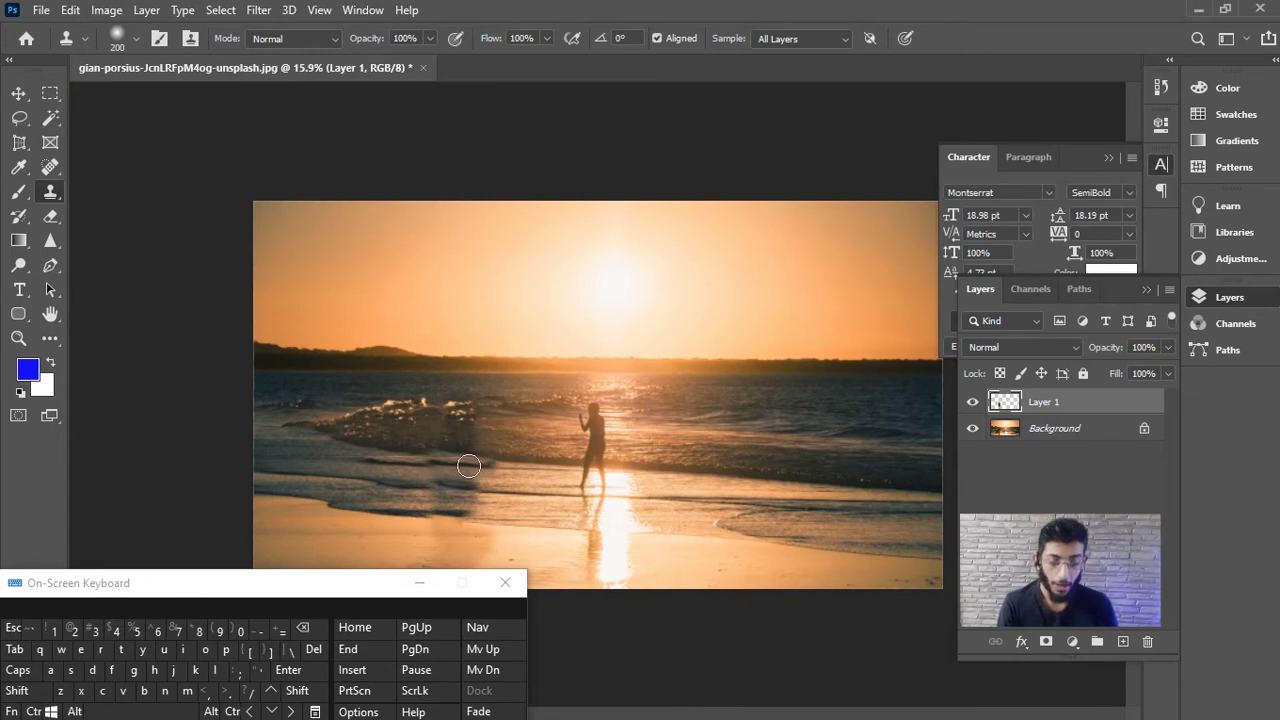
scroll(466, 465, up, 1)
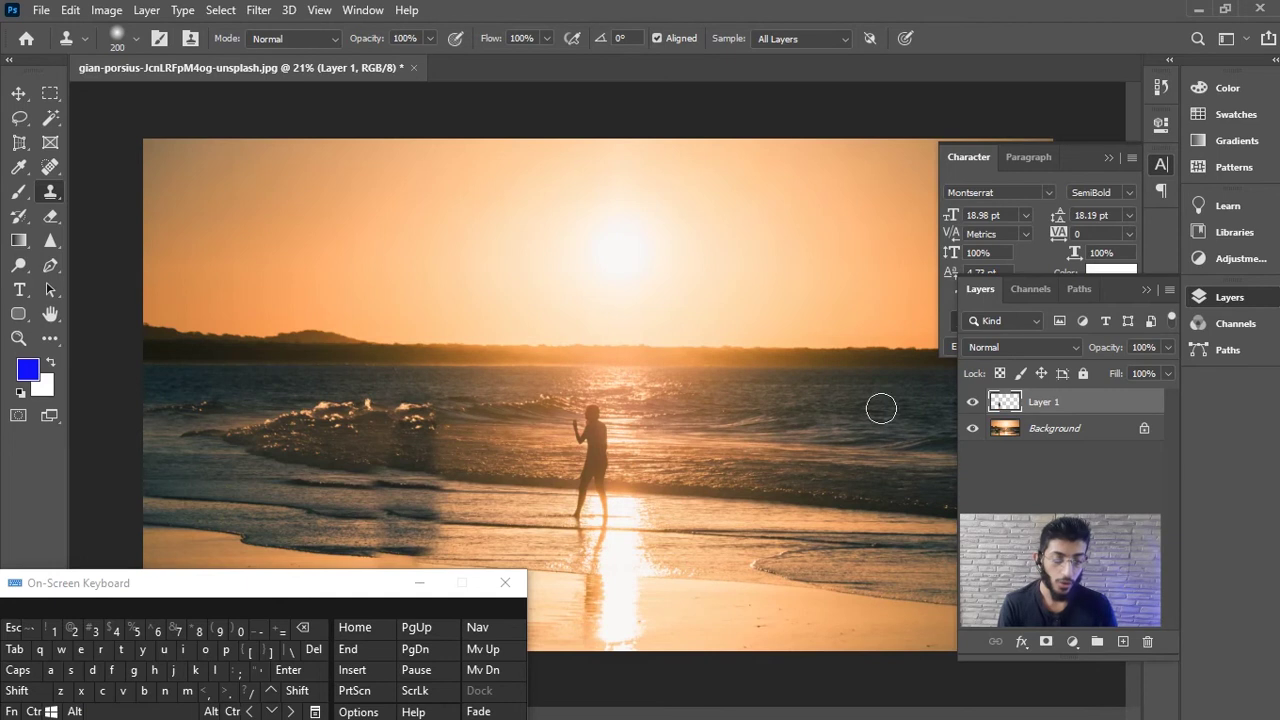
click(973, 402)
click(973, 402)
click(973, 402)
click(973, 402)
click(973, 428)
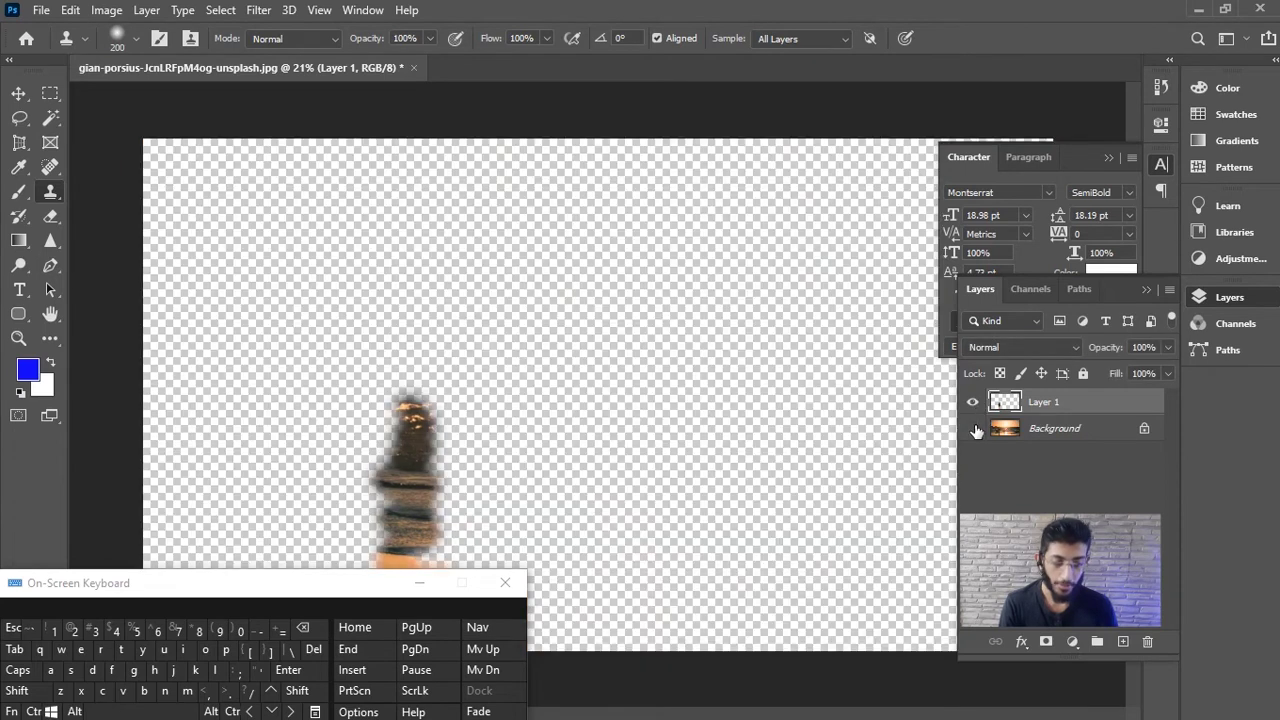
- Show the Background layer again and toggle Layer 1's visibility to compare the photo with and without the cloned patch
click(973, 402)
click(973, 402)
click(968, 446)
click(973, 428)
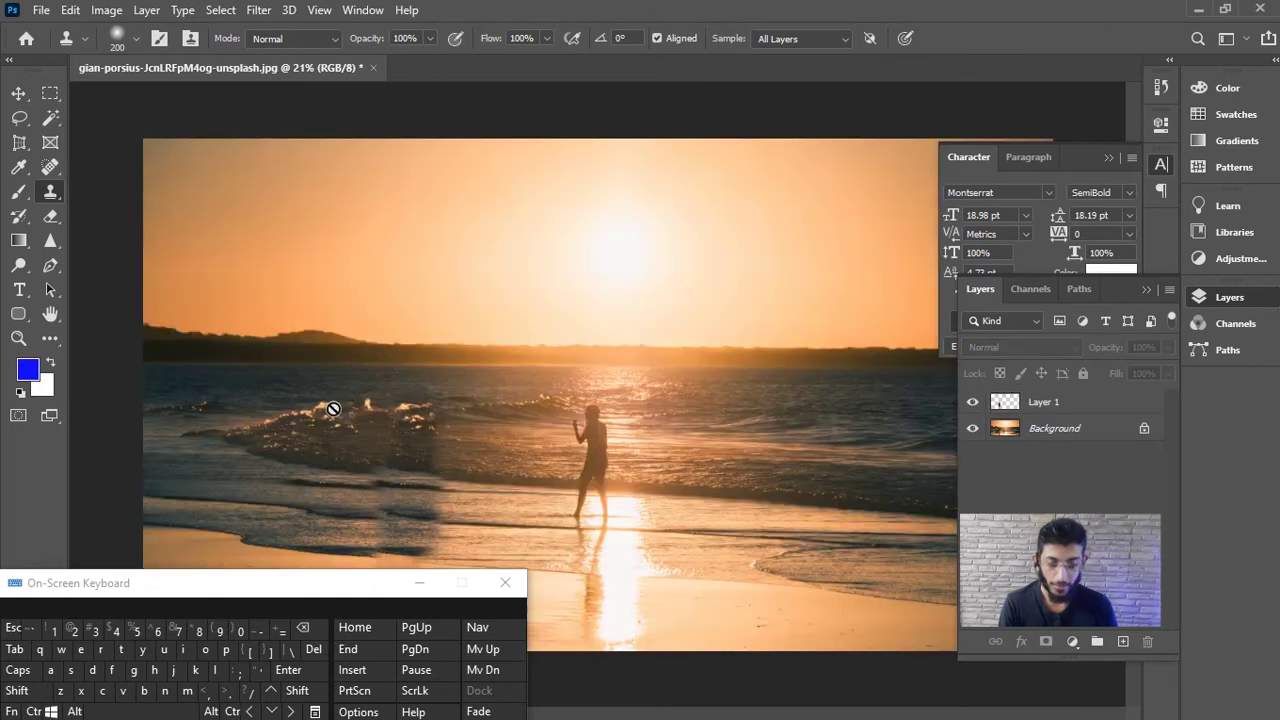
click(974, 402)
click(974, 402)
click(974, 402)
click(974, 402)
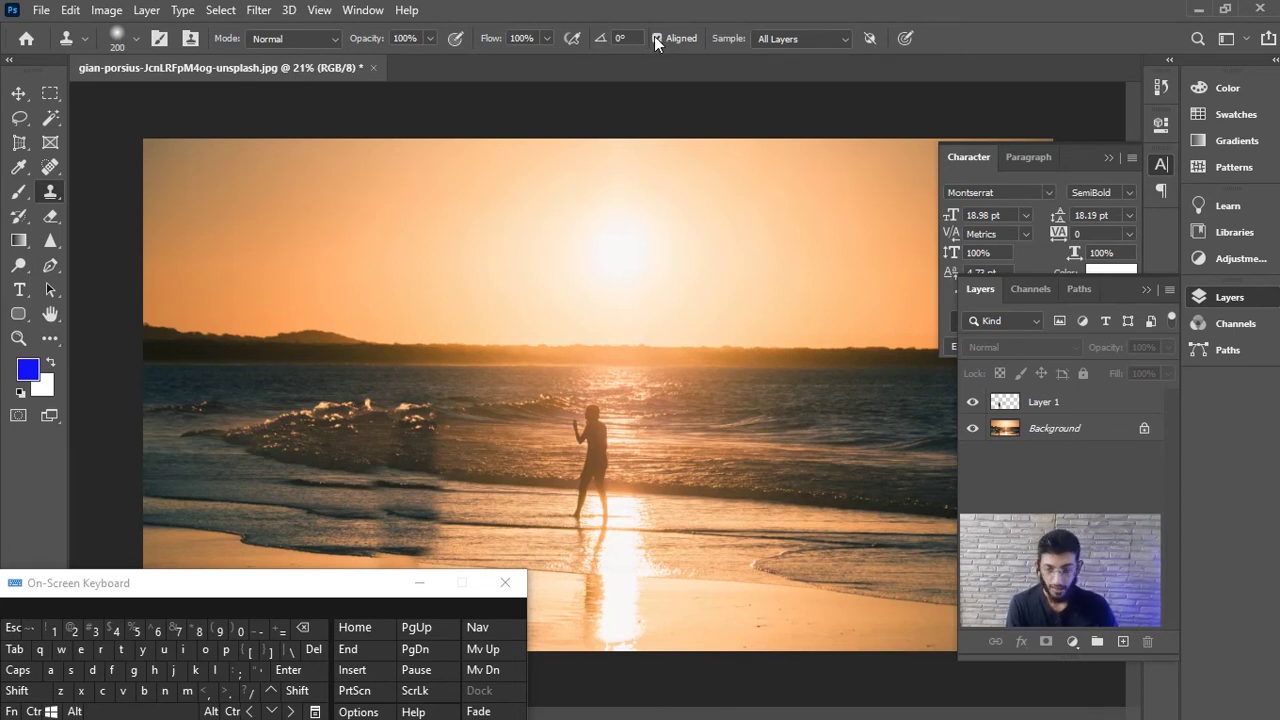
- Undo the Layer 1 work, sample the wave crest beside the left-hand figure, and clone it onto the shoreline in separate aligned strokes on Background
key(ctrl+z)
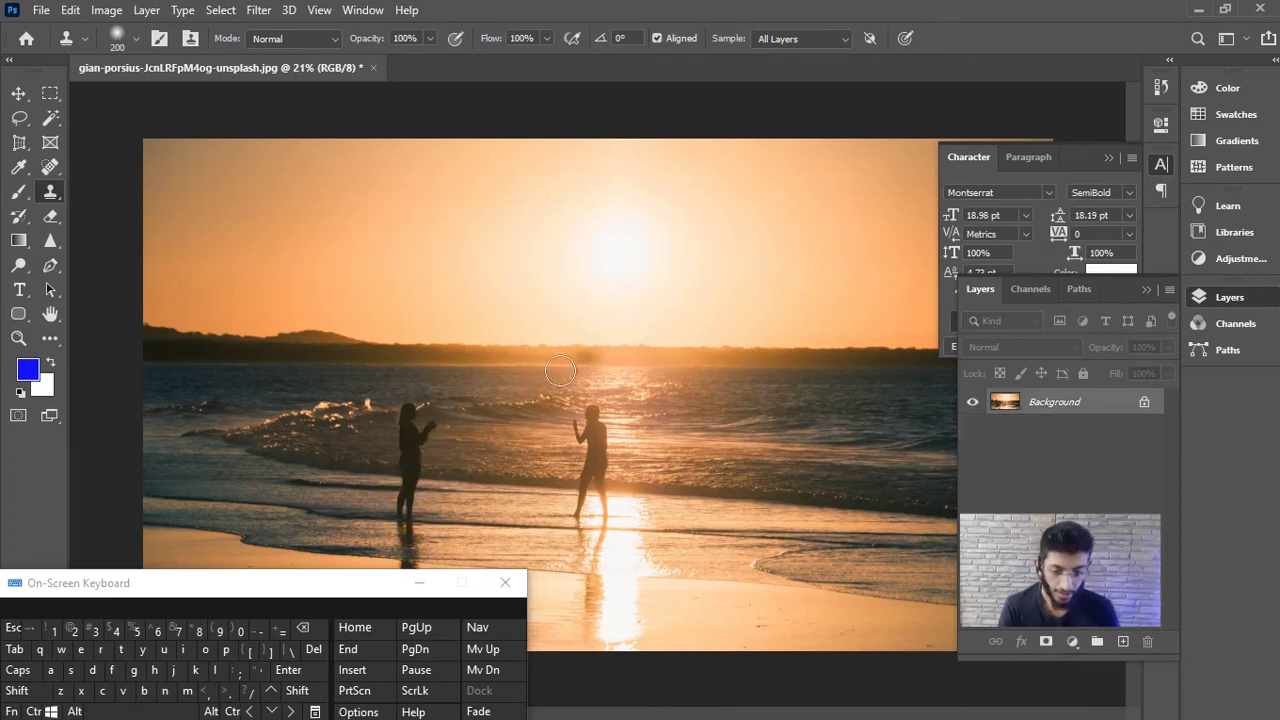
scroll(429, 449, up, 2)
drag(429, 449, 560, 298)
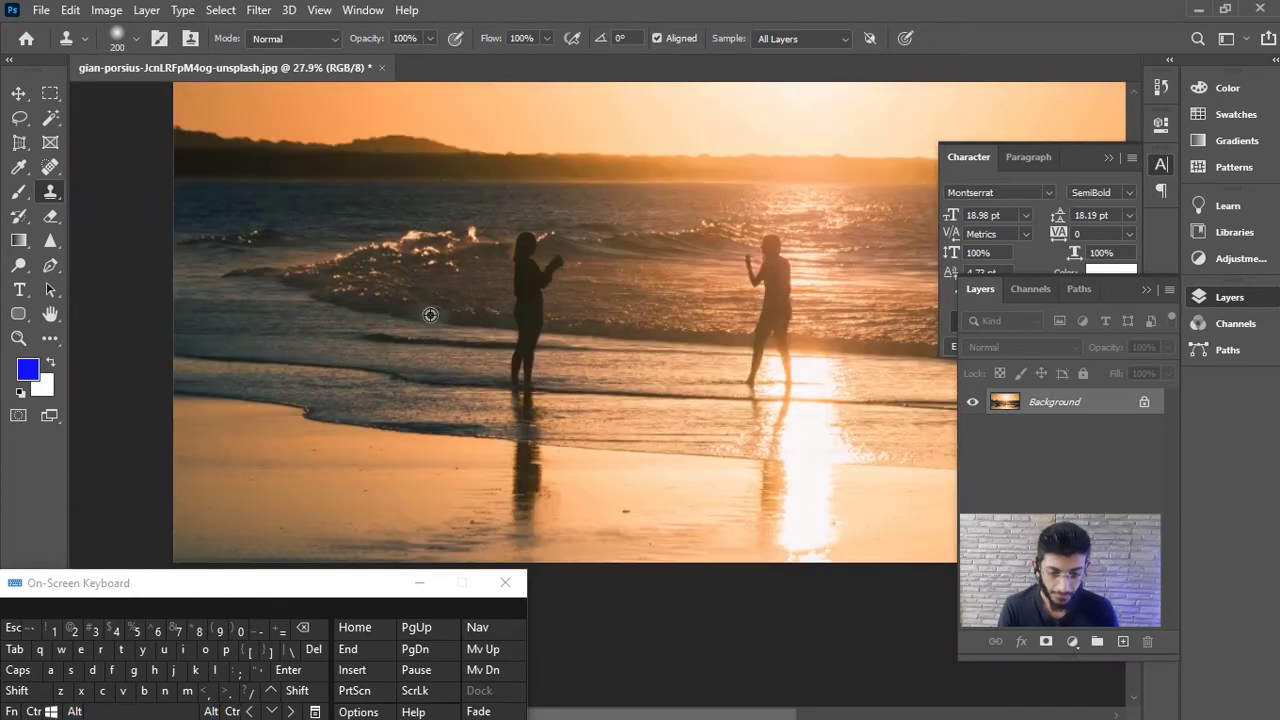
scroll(429, 314, up, 2)
drag(457, 249, 555, 160)
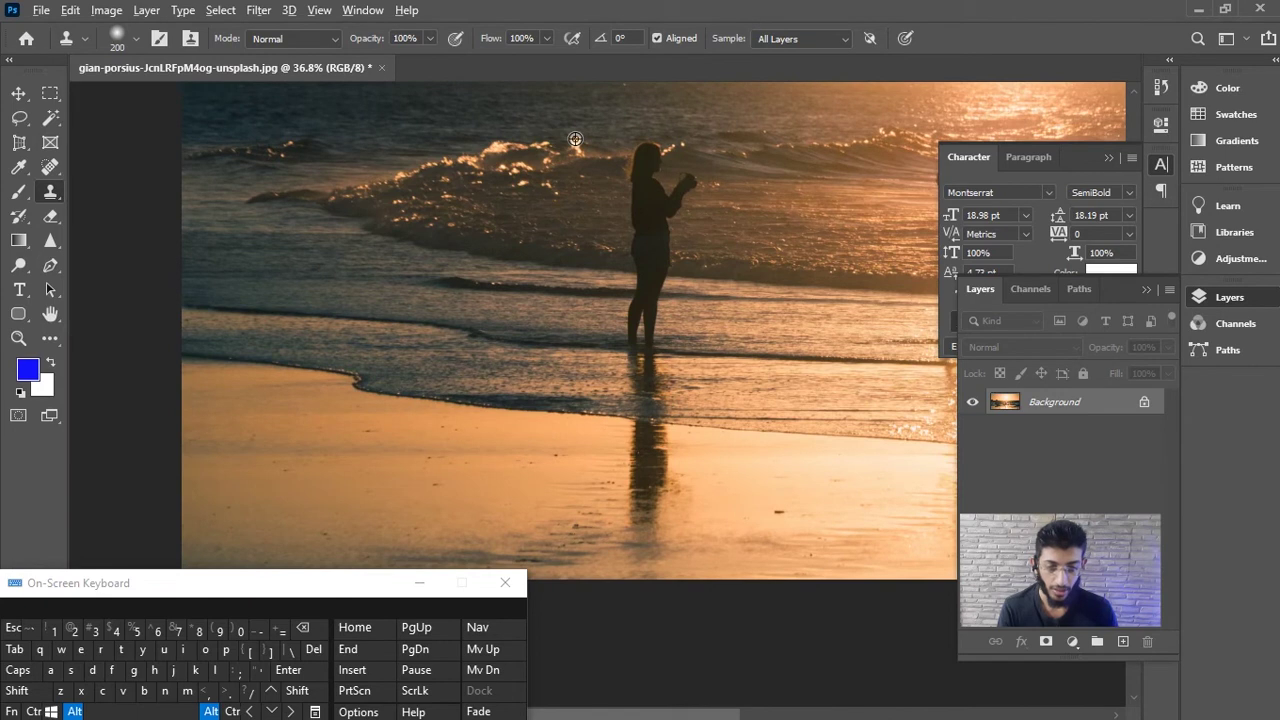
alt+click(572, 141)
mouse_move(341, 315)
mouse_down()
mouse_move(410, 311)
mouse_move(230, 351)
mouse_move(413, 343)
mouse_move(221, 382)
mouse_move(338, 389)
mouse_move(292, 427)
mouse_move(239, 429)
mouse_move(218, 341)
mouse_move(282, 301)
mouse_move(241, 317)
mouse_move(329, 311)
mouse_move(335, 346)
mouse_up()
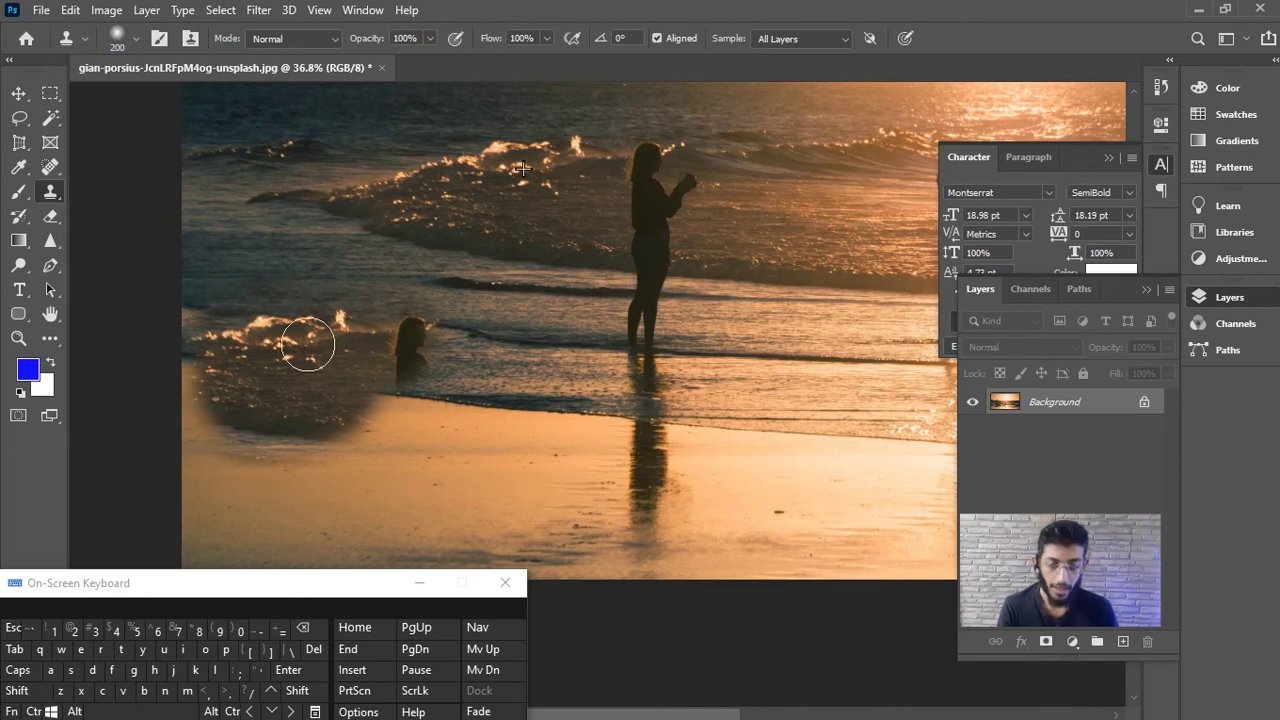
mouse_move(465, 432)
mouse_down()
mouse_move(551, 440)
mouse_move(450, 438)
mouse_move(414, 412)
mouse_move(417, 340)
mouse_up()
mouse_move(426, 398)
mouse_down()
mouse_move(389, 442)
mouse_move(380, 425)
mouse_move(413, 328)
mouse_move(438, 321)
mouse_move(504, 397)
mouse_move(560, 404)
mouse_move(445, 415)
mouse_up()
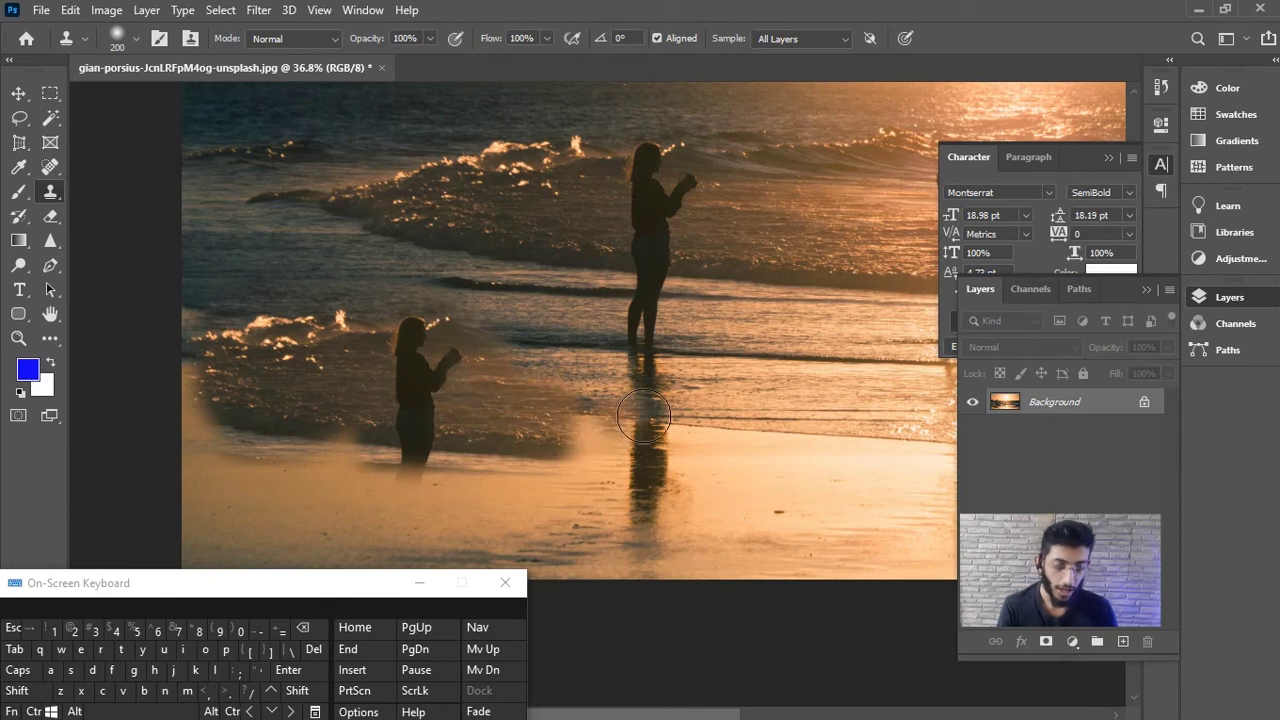
- Continue cloning with the same aligned source over the figure's reflection, the shoreline and the wet sand
drag(690, 409, 646, 410)
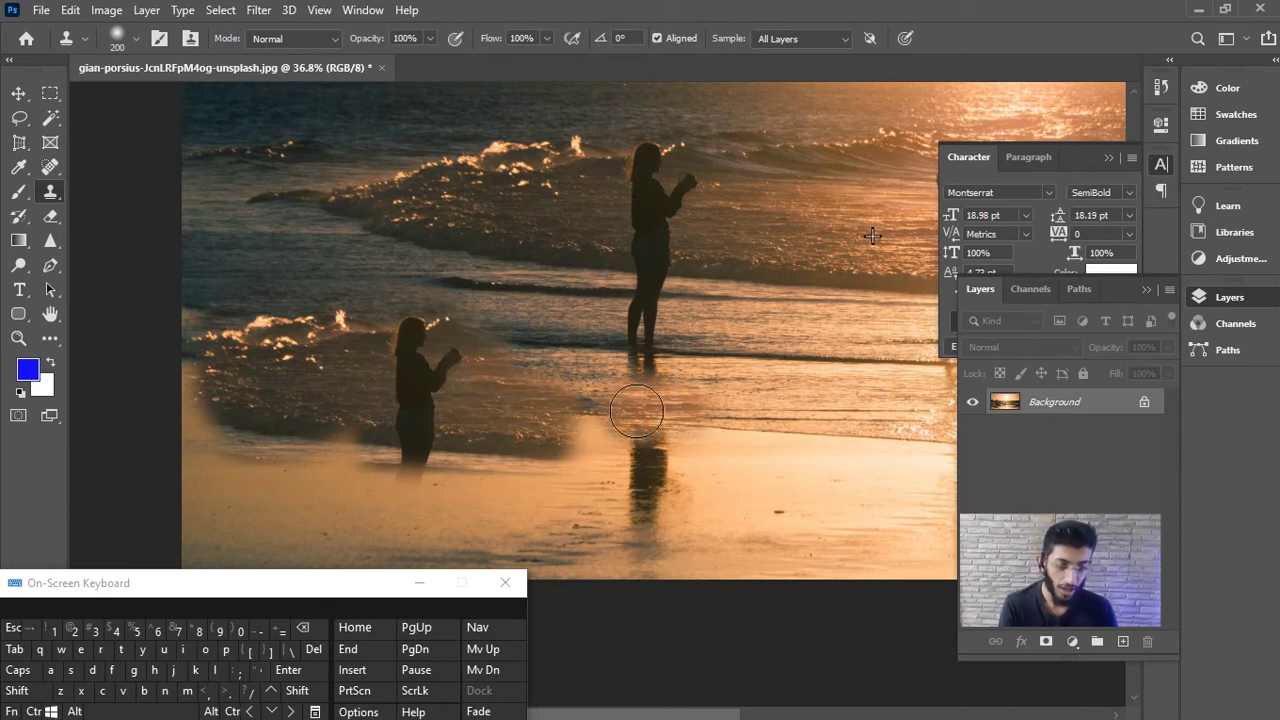
drag(642, 411, 652, 408)
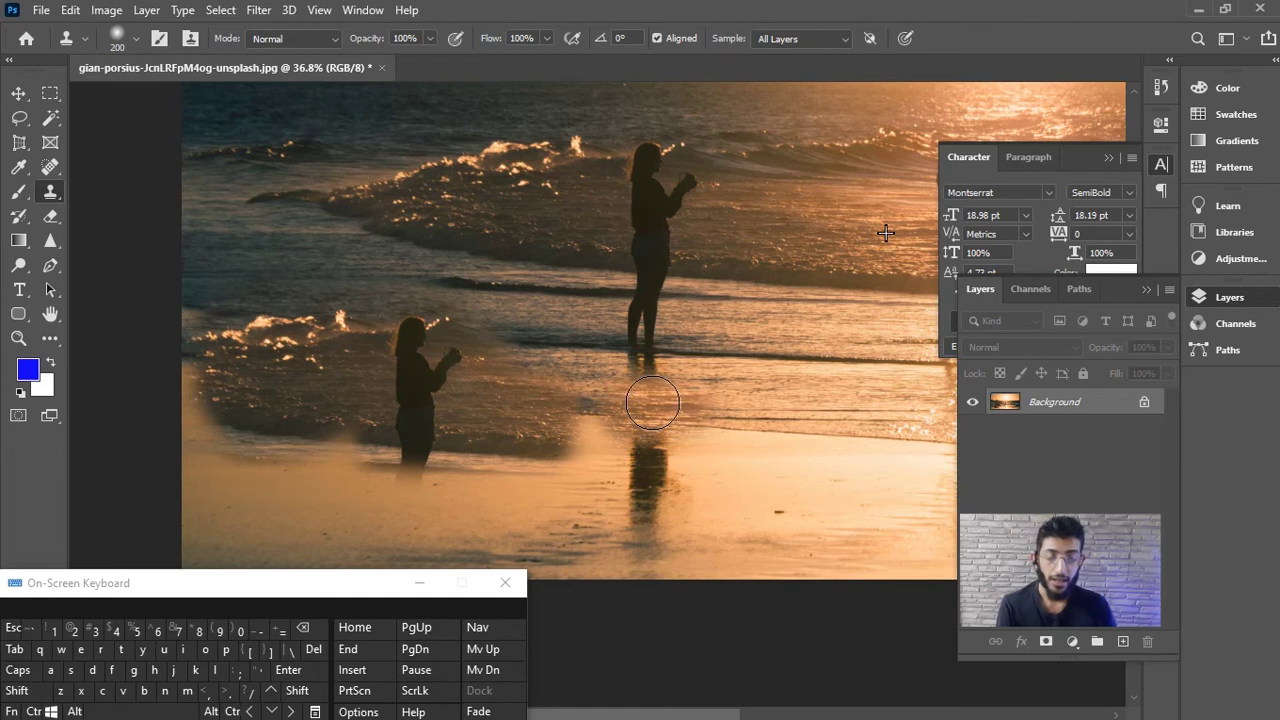
mouse_move(648, 404)
mouse_down()
mouse_move(634, 400)
mouse_move(648, 404)
mouse_up()
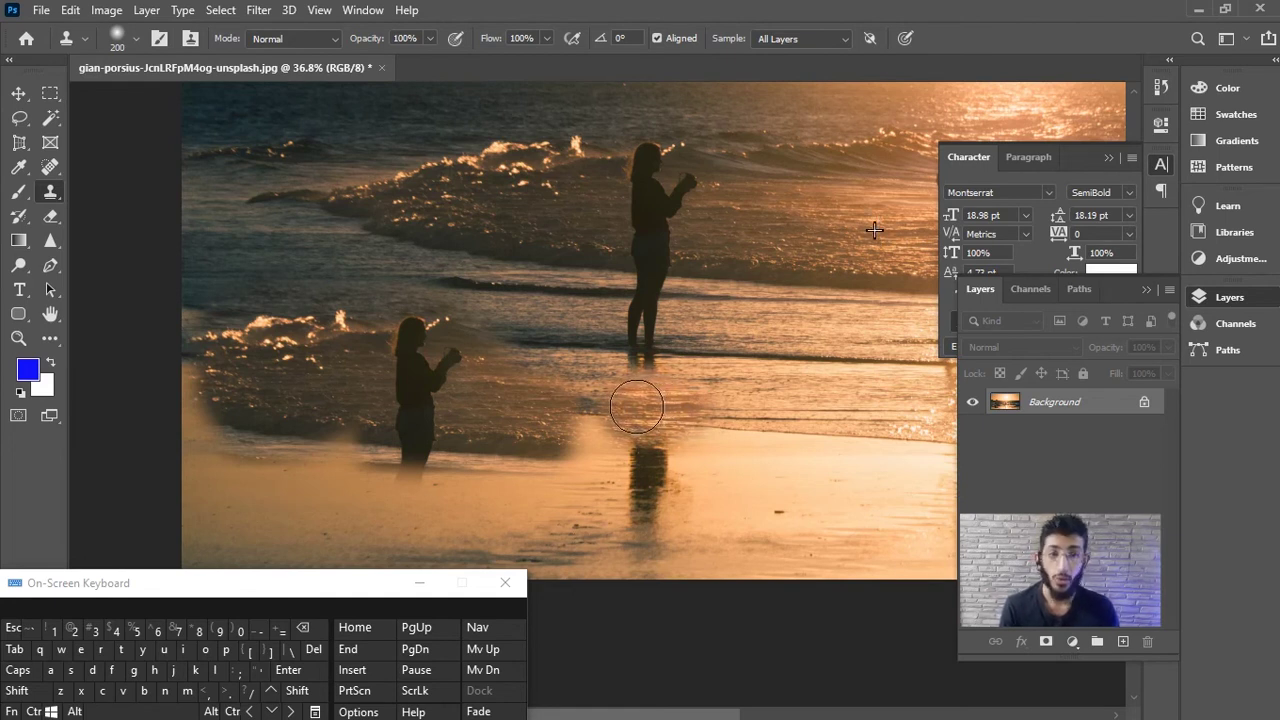
drag(636, 407, 488, 408)
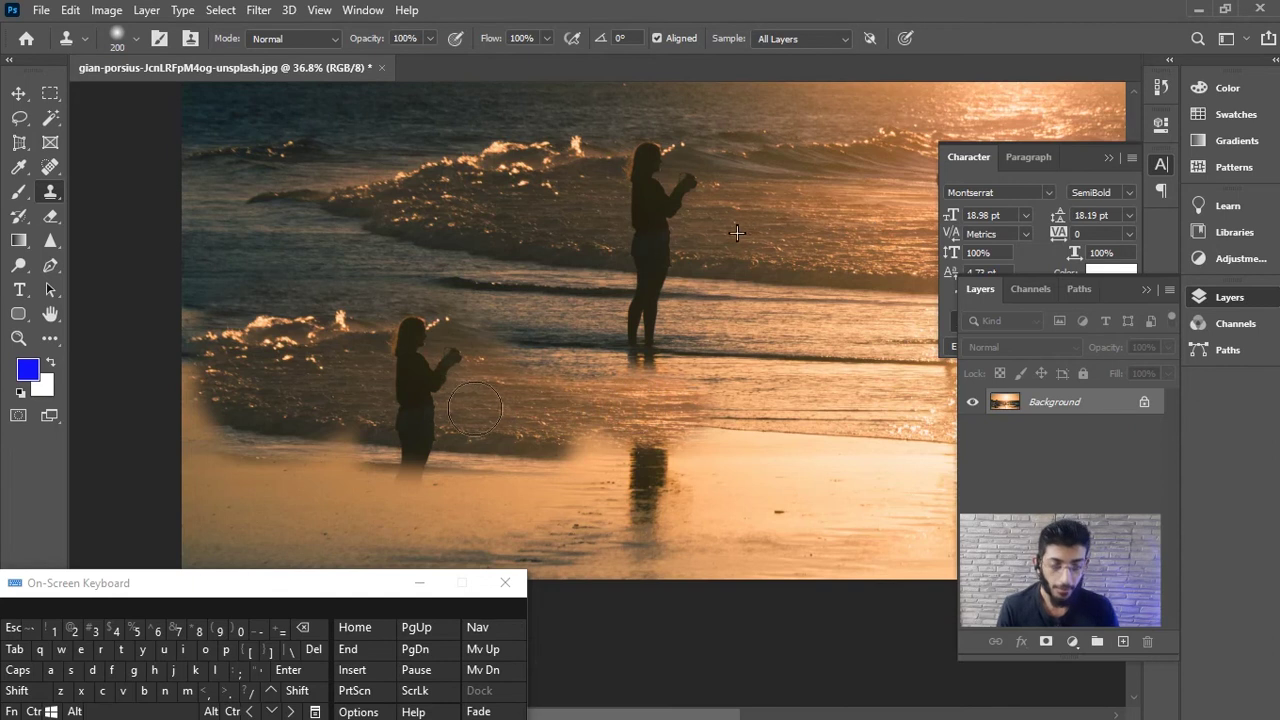
mouse_move(570, 410)
mouse_down()
mouse_move(511, 456)
mouse_move(337, 462)
mouse_move(534, 477)
mouse_move(424, 508)
mouse_move(316, 508)
mouse_move(395, 510)
mouse_move(312, 490)
mouse_move(333, 476)
mouse_move(704, 466)
mouse_move(617, 472)
mouse_move(684, 472)
mouse_move(660, 501)
mouse_move(557, 501)
mouse_move(496, 483)
mouse_up()
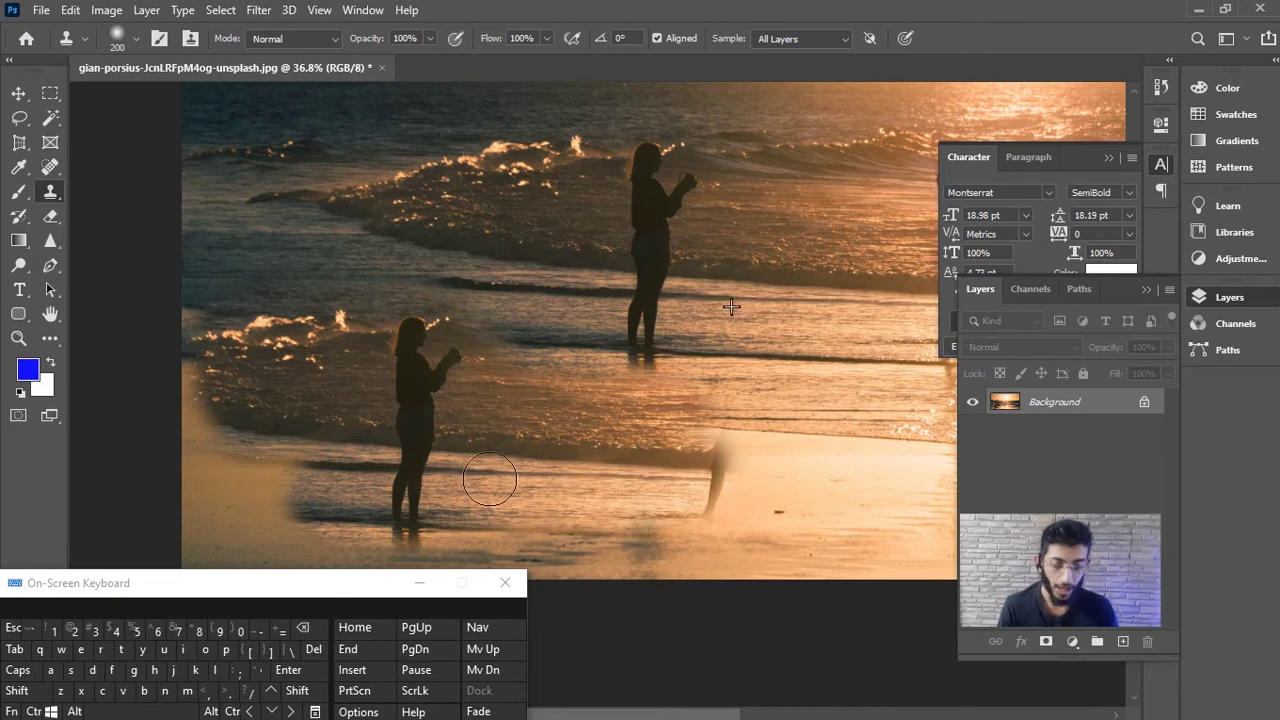
mouse_move(699, 441)
mouse_down()
mouse_move(737, 486)
mouse_move(737, 337)
mouse_move(686, 366)
mouse_move(527, 374)
mouse_move(596, 396)
mouse_up()
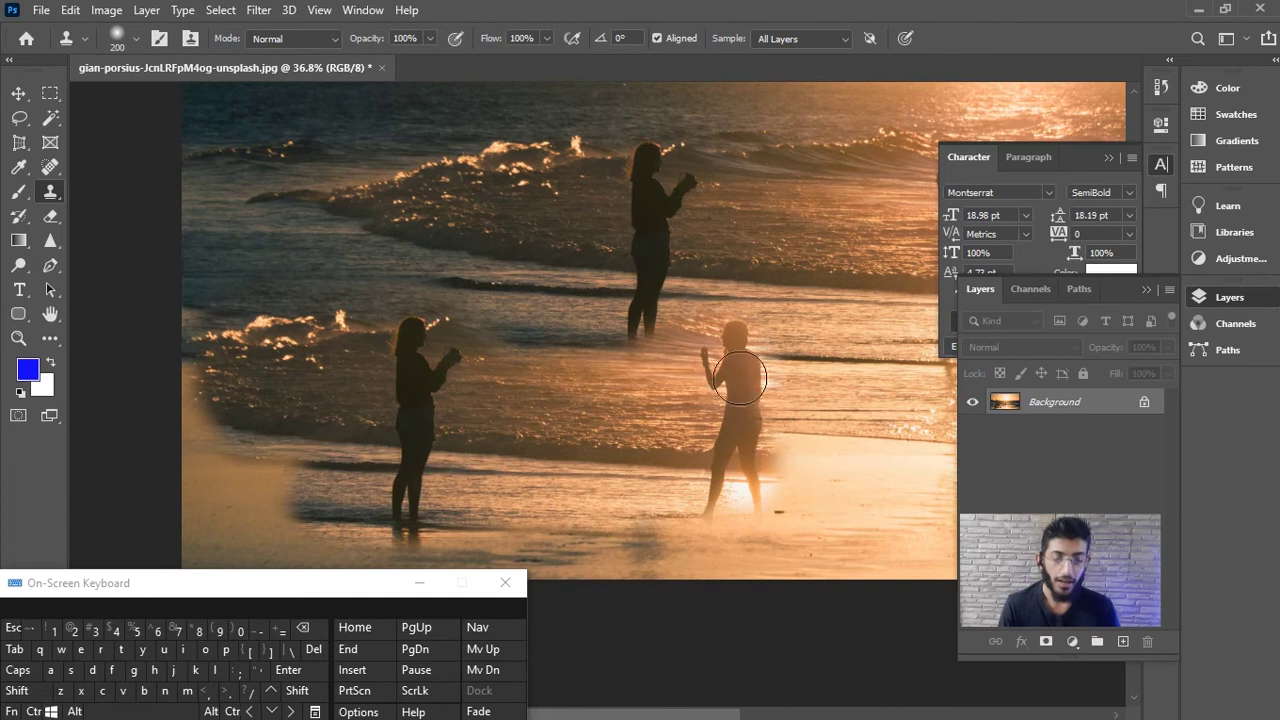
- Undo the aligned clone strokes and turn off the Clone Stamp's Aligned option
key(ctrl+z)
key(ctrl+z)
key(ctrl+z)
key(ctrl+z)
click(657, 38)
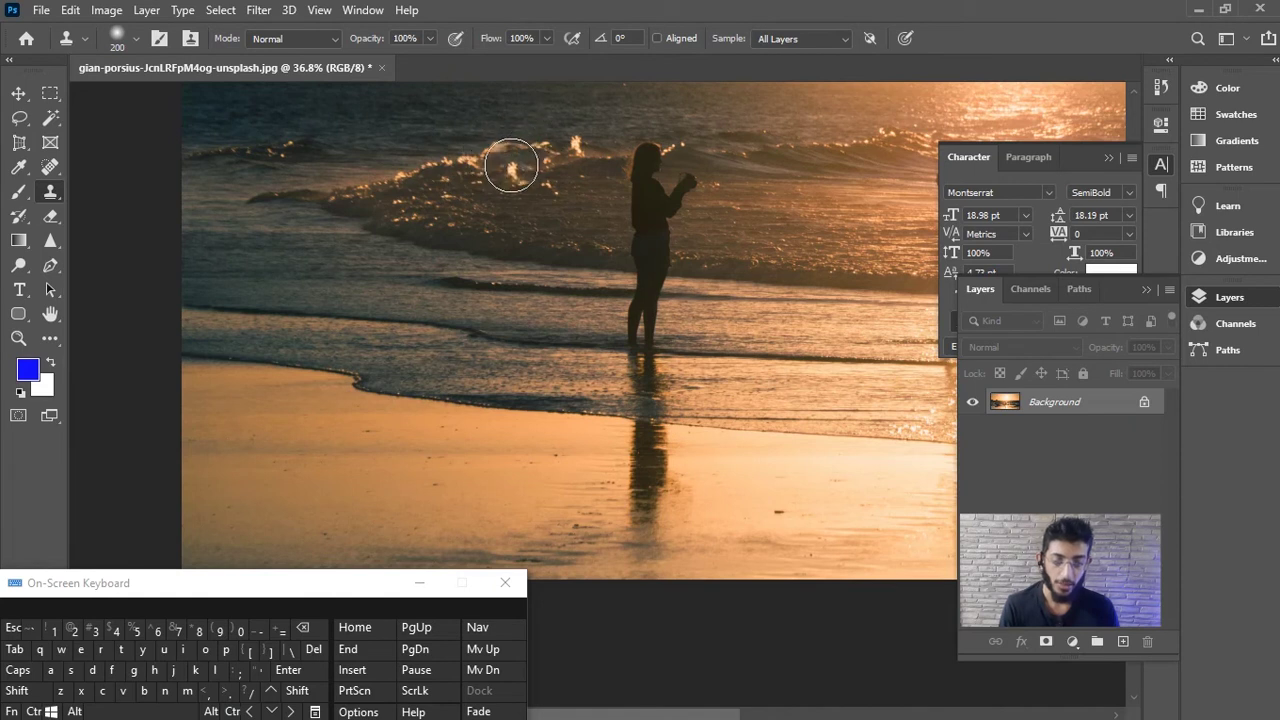
- Resample the wave crest and stamp separate non-aligned copies of it along the shoreline and sand
key(alt)
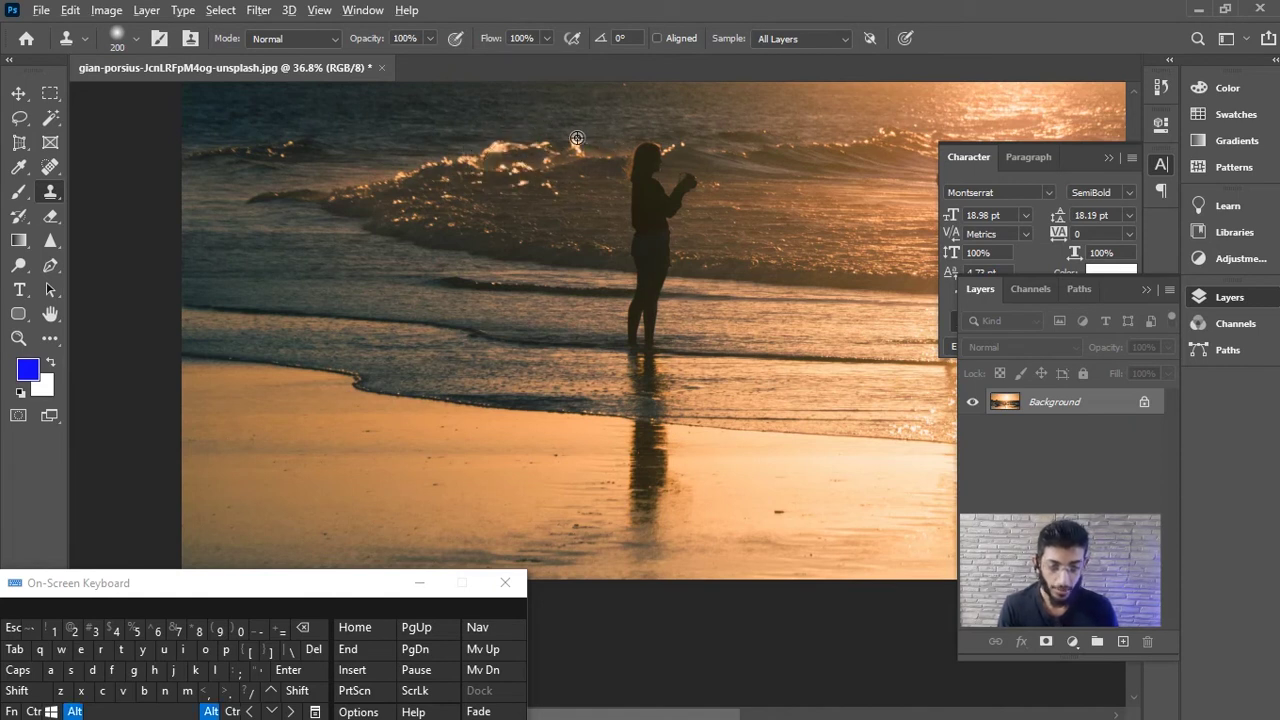
alt+click(575, 142)
click(476, 408)
mouse_move(476, 408)
mouse_down()
mouse_move(480, 371)
mouse_move(474, 408)
mouse_move(473, 395)
mouse_up()
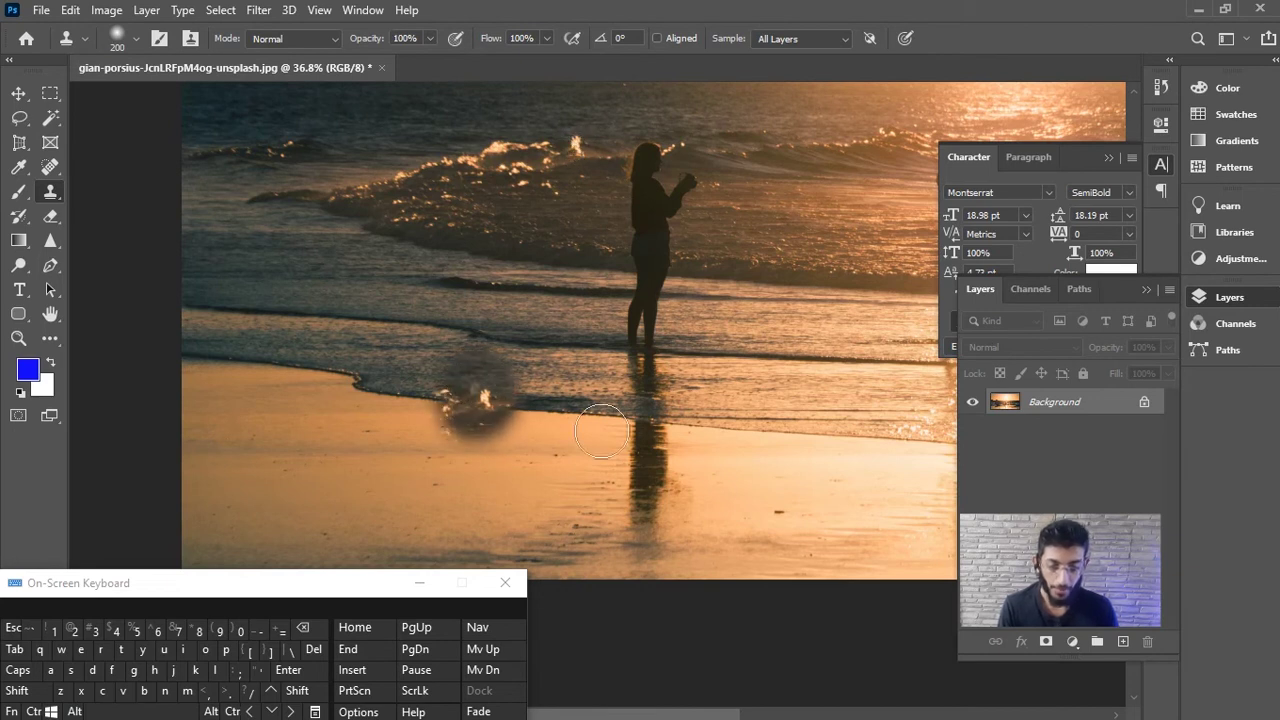
drag(600, 400, 592, 399)
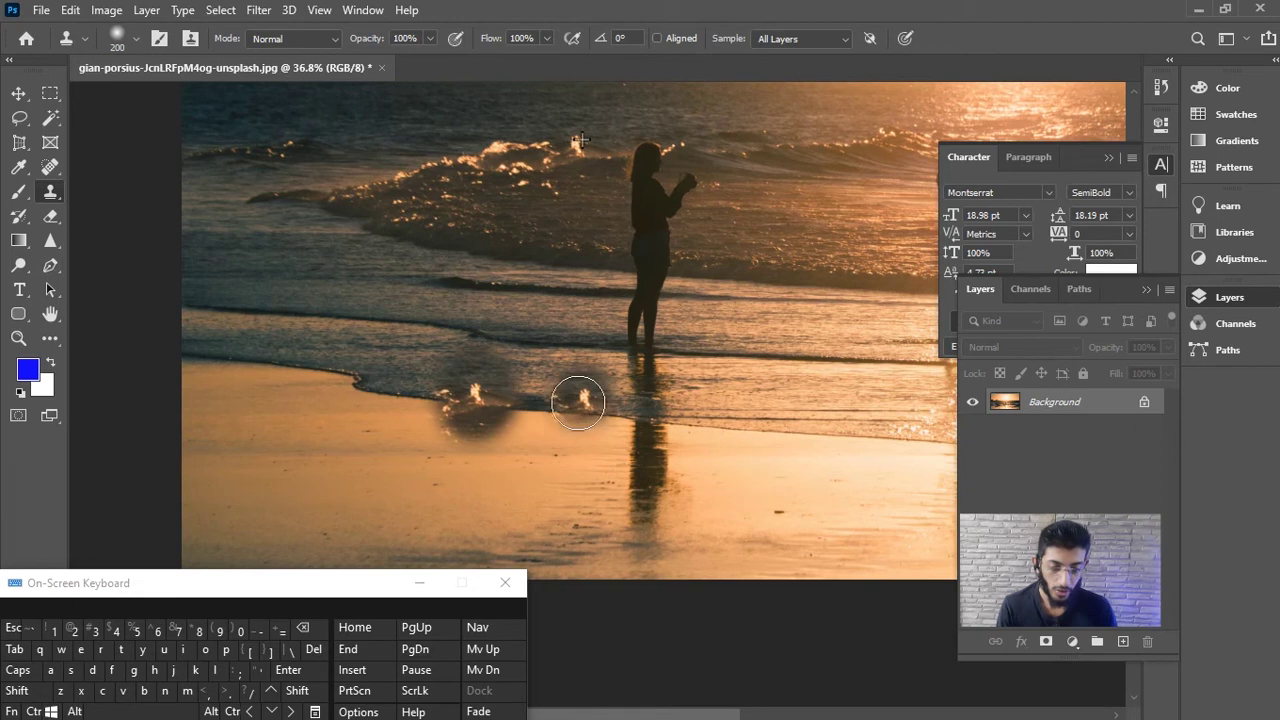
drag(258, 400, 280, 400)
click(381, 398)
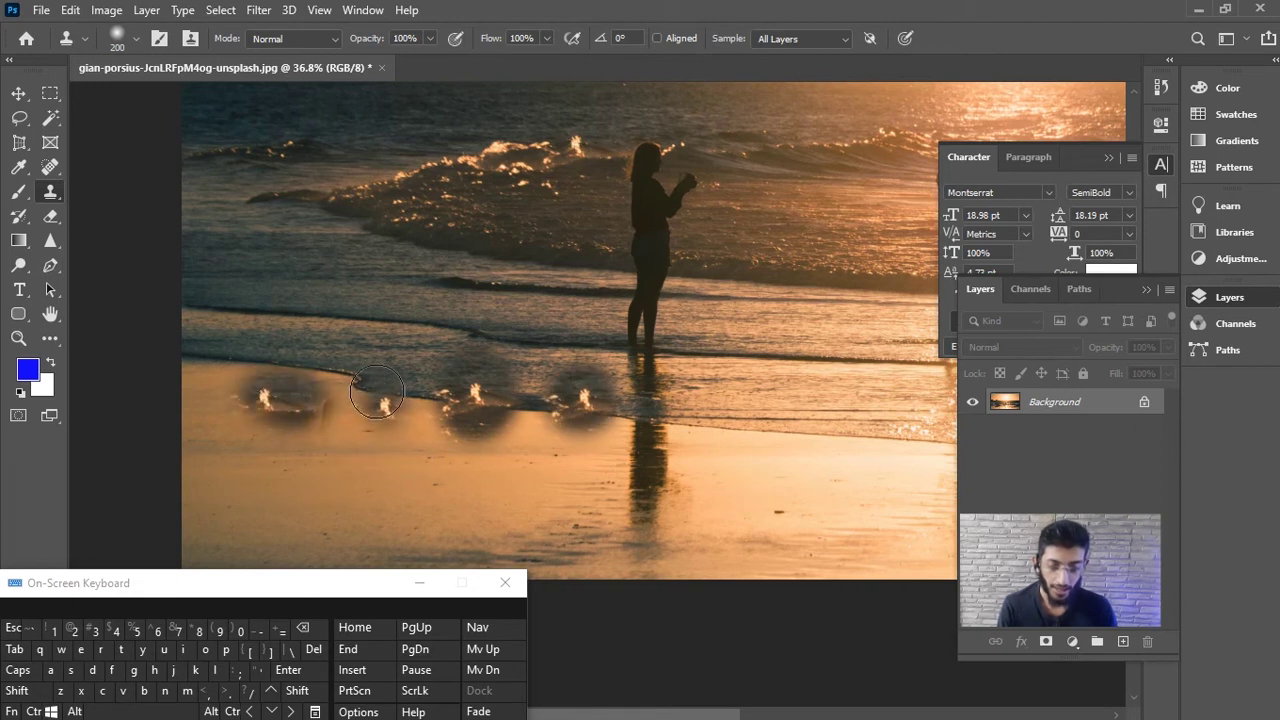
click(350, 470)
click(457, 480)
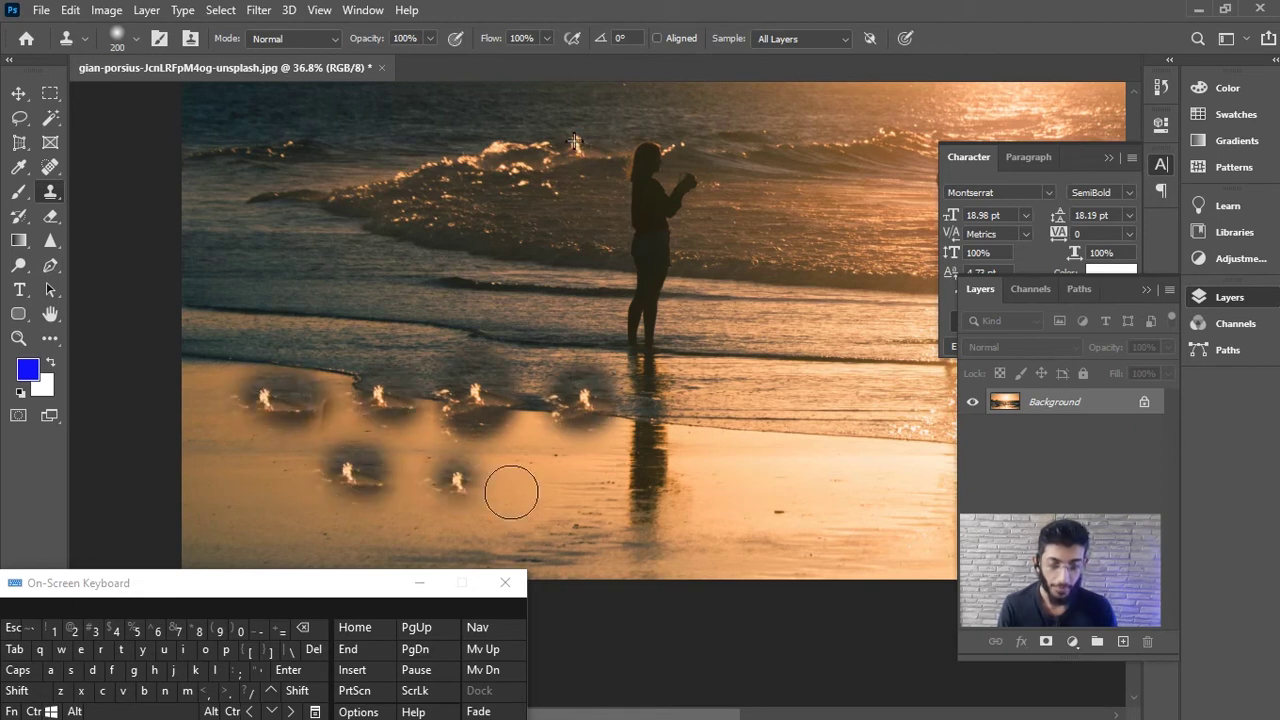
- Try larger non-aligned clone strokes over the figure's reflection and the nearby sand, undoing the unwanted strokes
click(545, 377)
click(536, 363)
key(ctrl+z)
key(ctrl+z)
click(651, 408)
mouse_move(670, 405)
mouse_down()
mouse_move(752, 408)
mouse_move(582, 426)
mouse_move(735, 429)
mouse_move(748, 446)
mouse_move(522, 458)
mouse_move(723, 463)
mouse_move(737, 475)
mouse_move(555, 487)
mouse_move(783, 494)
mouse_move(722, 532)
mouse_move(658, 526)
mouse_move(711, 526)
mouse_move(737, 484)
mouse_move(743, 428)
mouse_move(783, 426)
mouse_move(682, 386)
mouse_move(769, 356)
mouse_move(611, 372)
mouse_move(805, 379)
mouse_move(827, 401)
mouse_move(742, 444)
mouse_move(830, 444)
mouse_move(792, 501)
mouse_move(775, 468)
mouse_up()
click(712, 396)
mouse_move(712, 396)
mouse_down()
mouse_move(731, 394)
mouse_move(634, 429)
mouse_move(760, 434)
mouse_move(687, 444)
mouse_move(748, 443)
mouse_move(734, 449)
mouse_move(677, 346)
mouse_move(619, 324)
mouse_up()
key(ctrl+z)
- Turn the Clone Stamp's Aligned option back on and undo the demonstration strokes on the Background layer
click(657, 38)
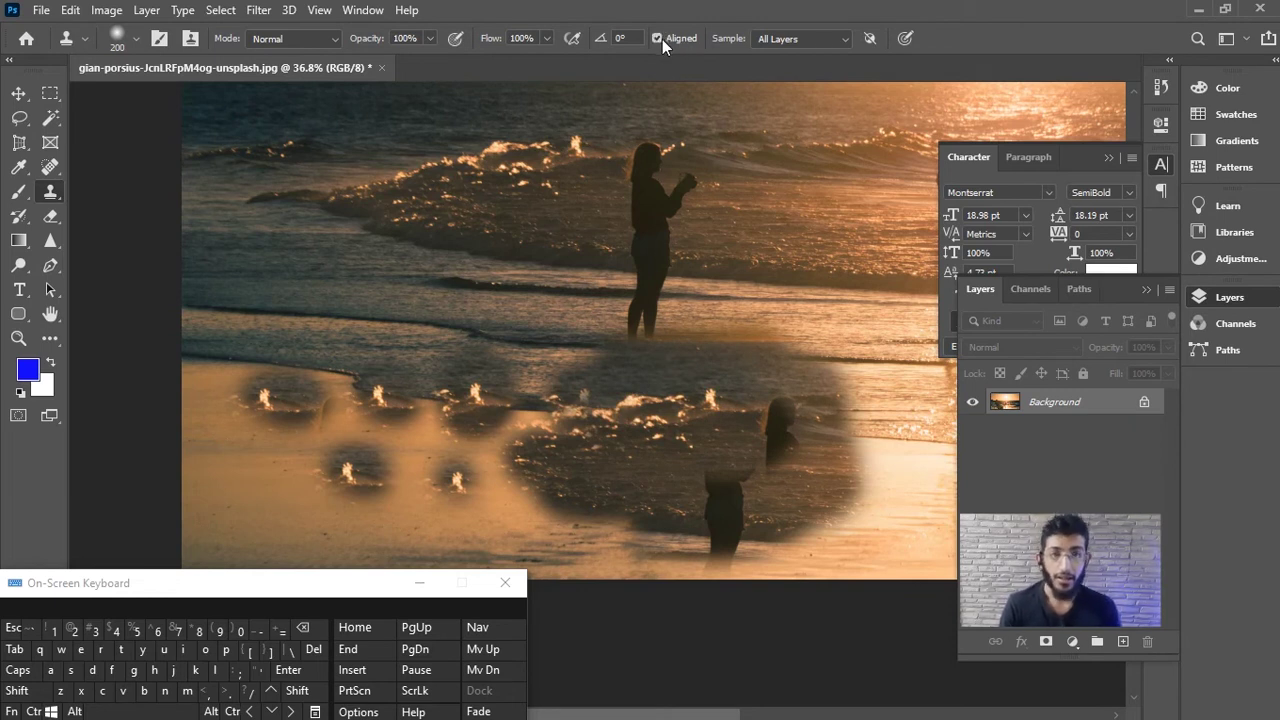
key(ctrl)
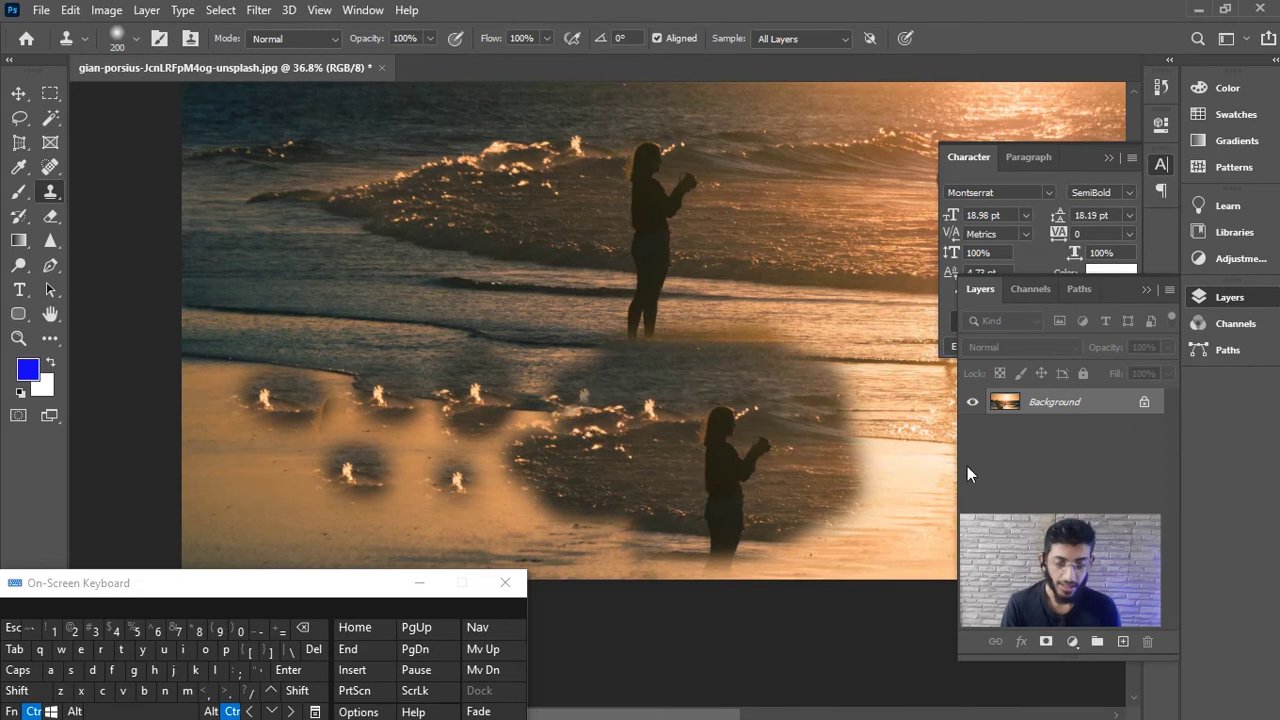
key(ctrl+z)
key(ctrl+z)
key(ctrl+z)
key(ctrl+z)
key(ctrl+z)
key(ctrl+z)
key(ctrl+shift+alt+n)
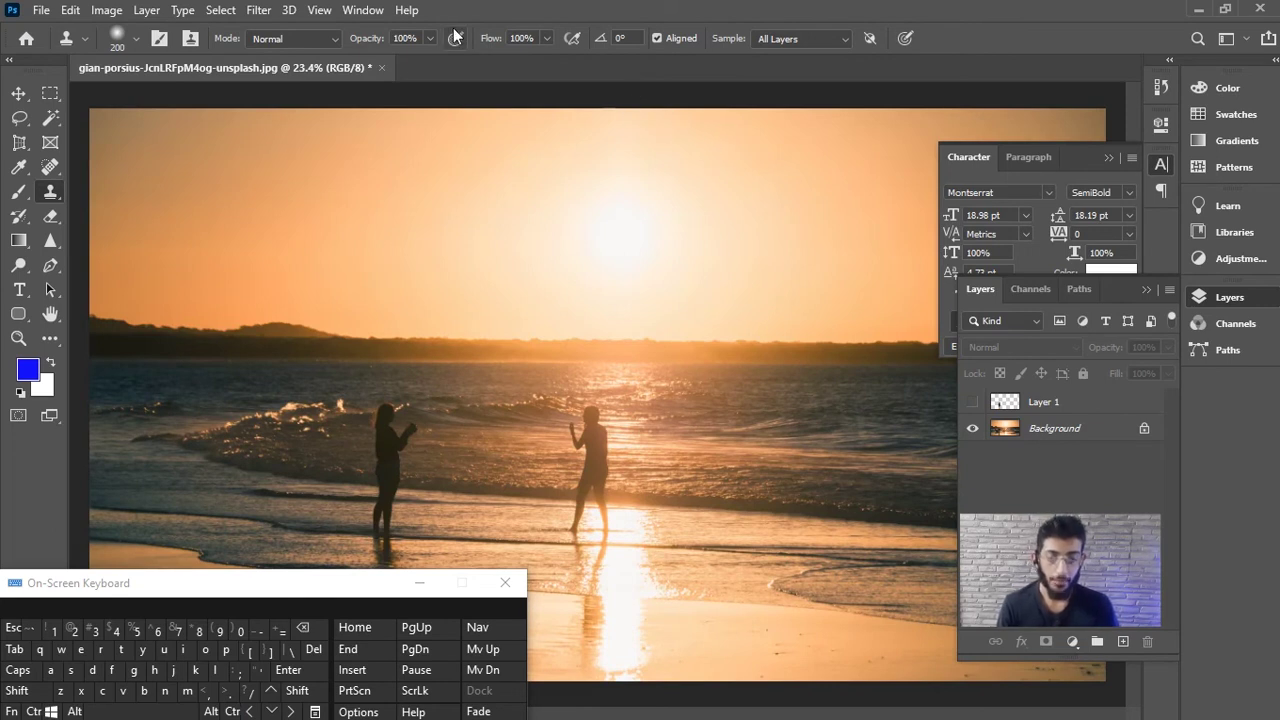
- Add a new empty layer above Layer 1 and display the Clone Source settings
click(1125, 640)
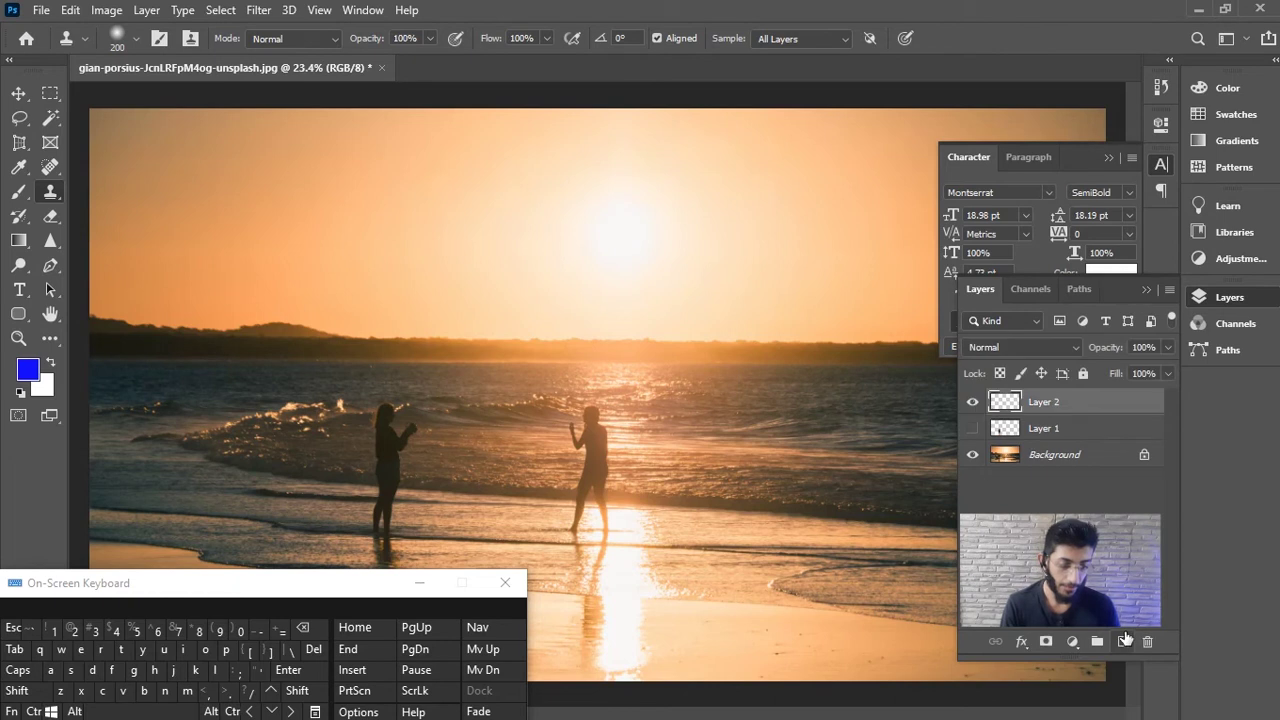
click(376, 9)
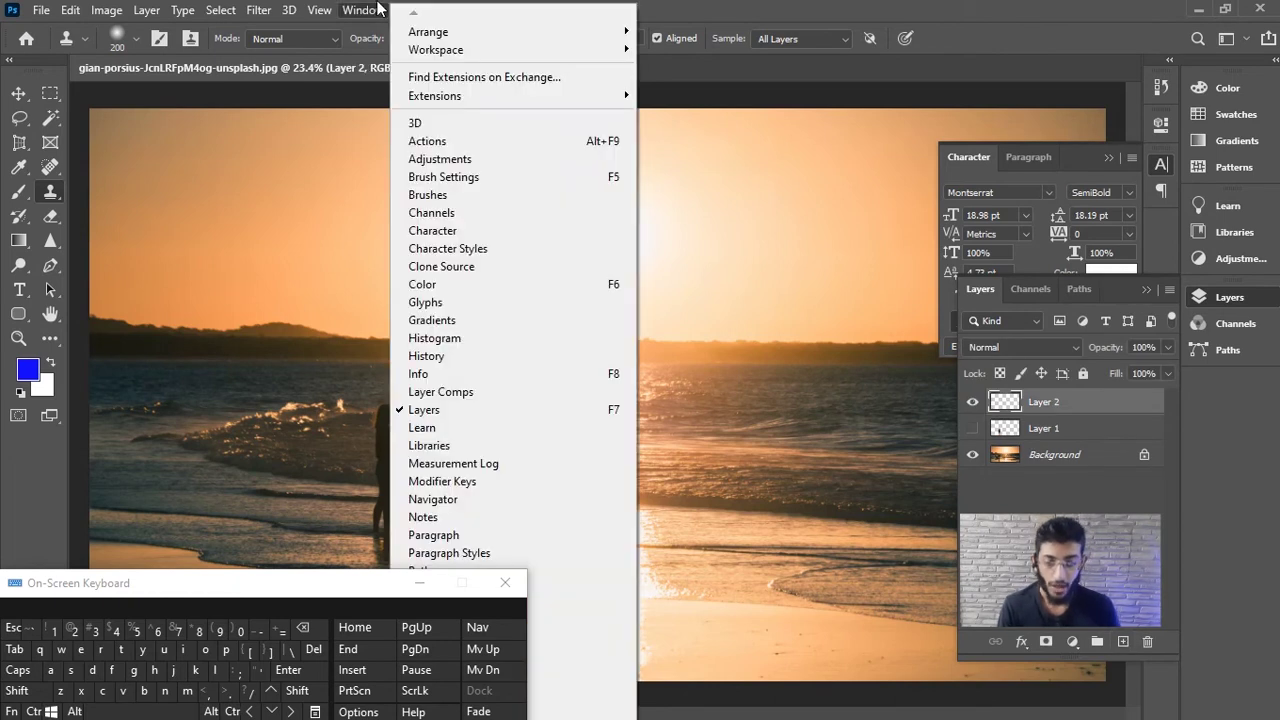
click(432, 230)
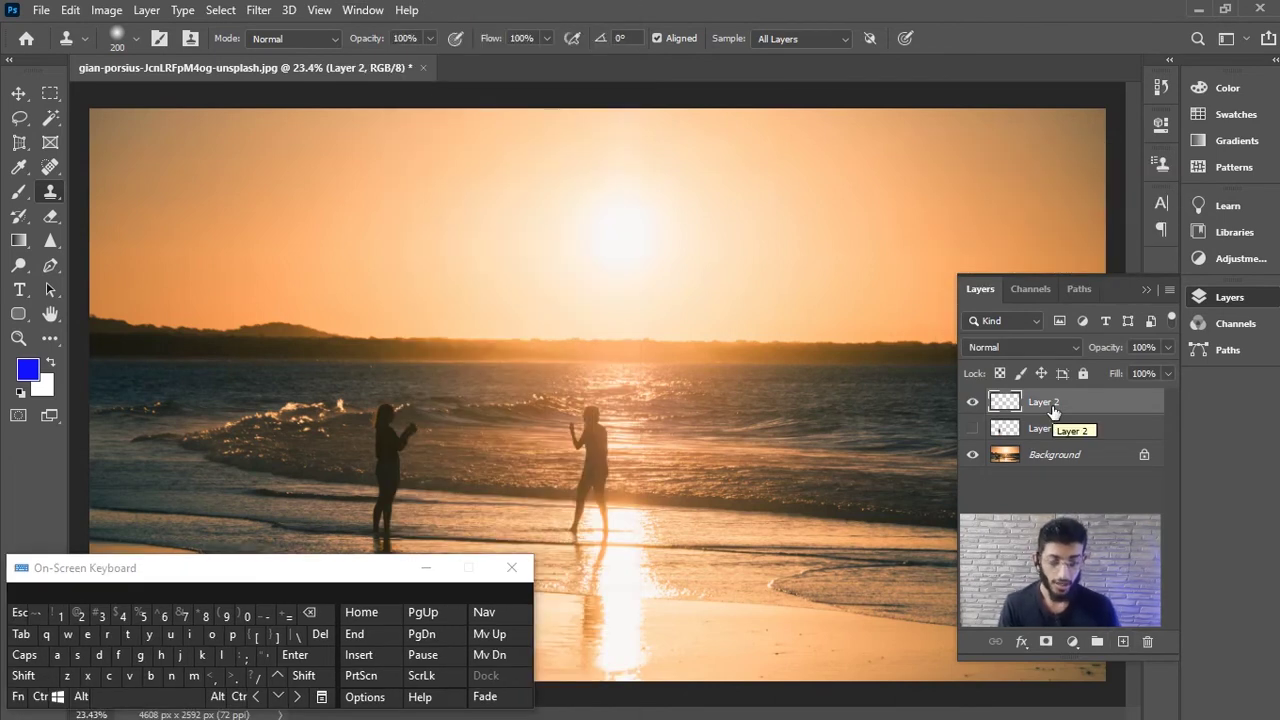
click(364, 10)
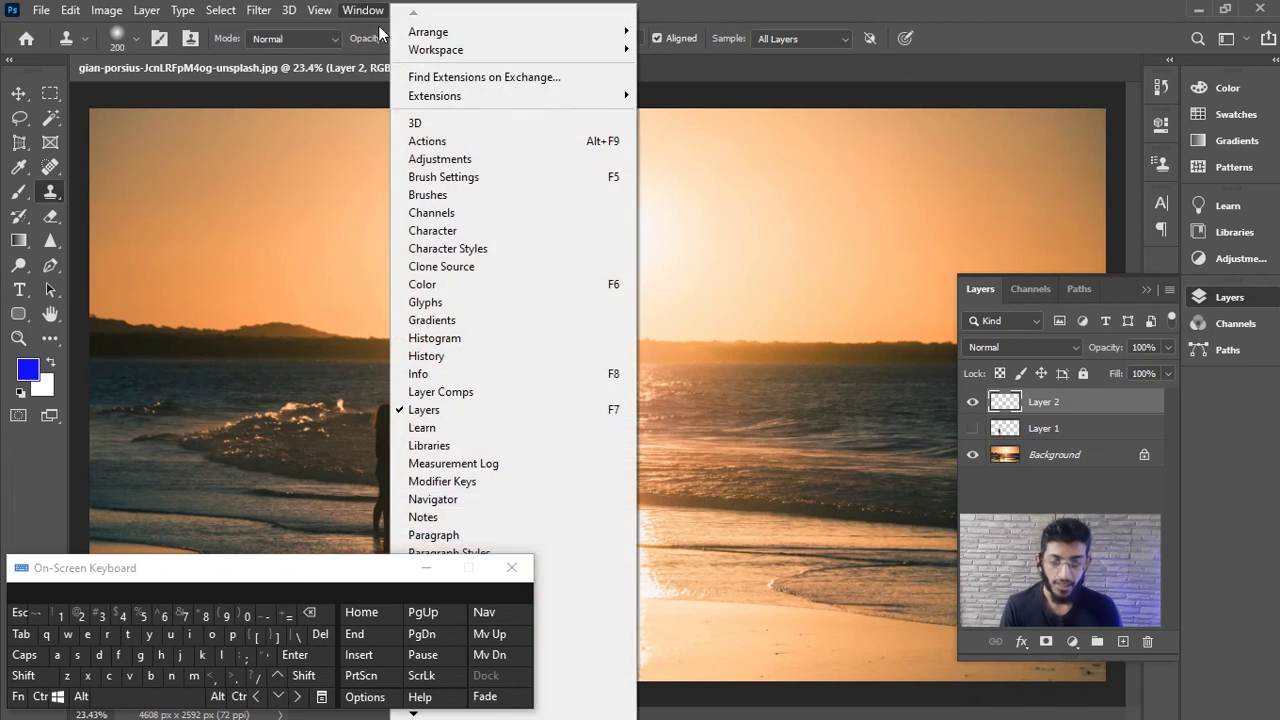
click(467, 266)
click(1110, 159)
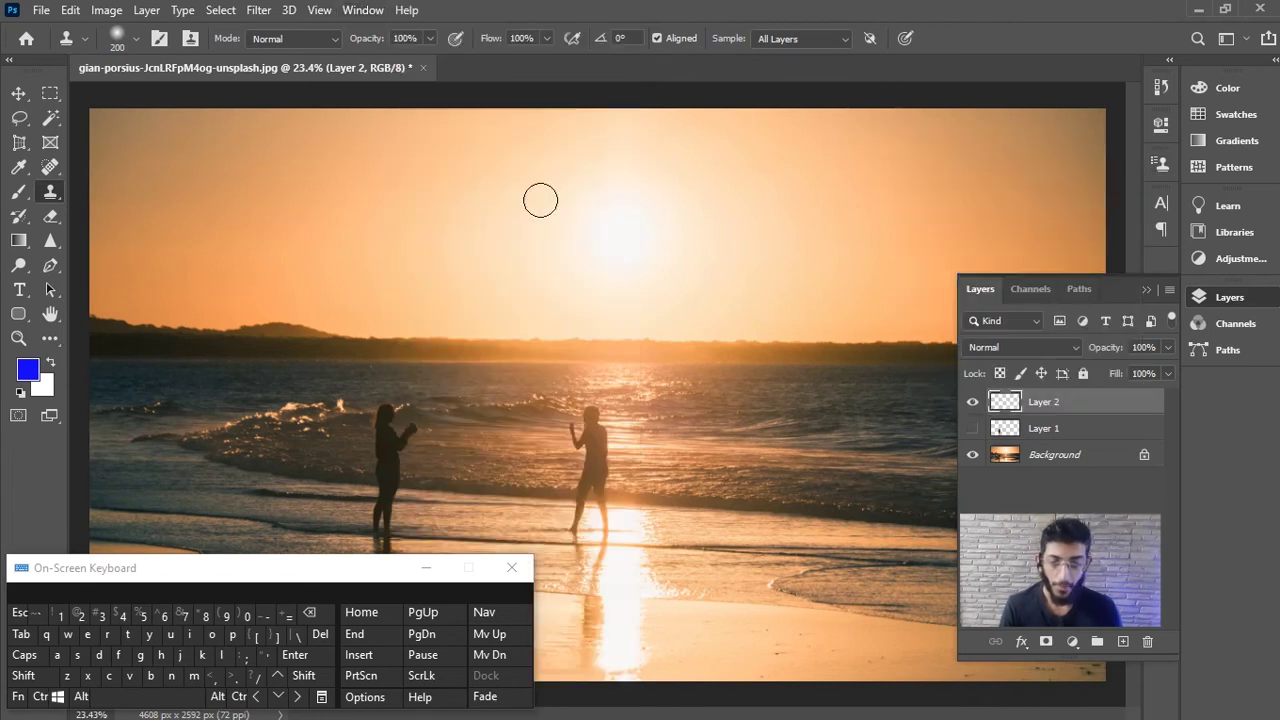
click(188, 38)
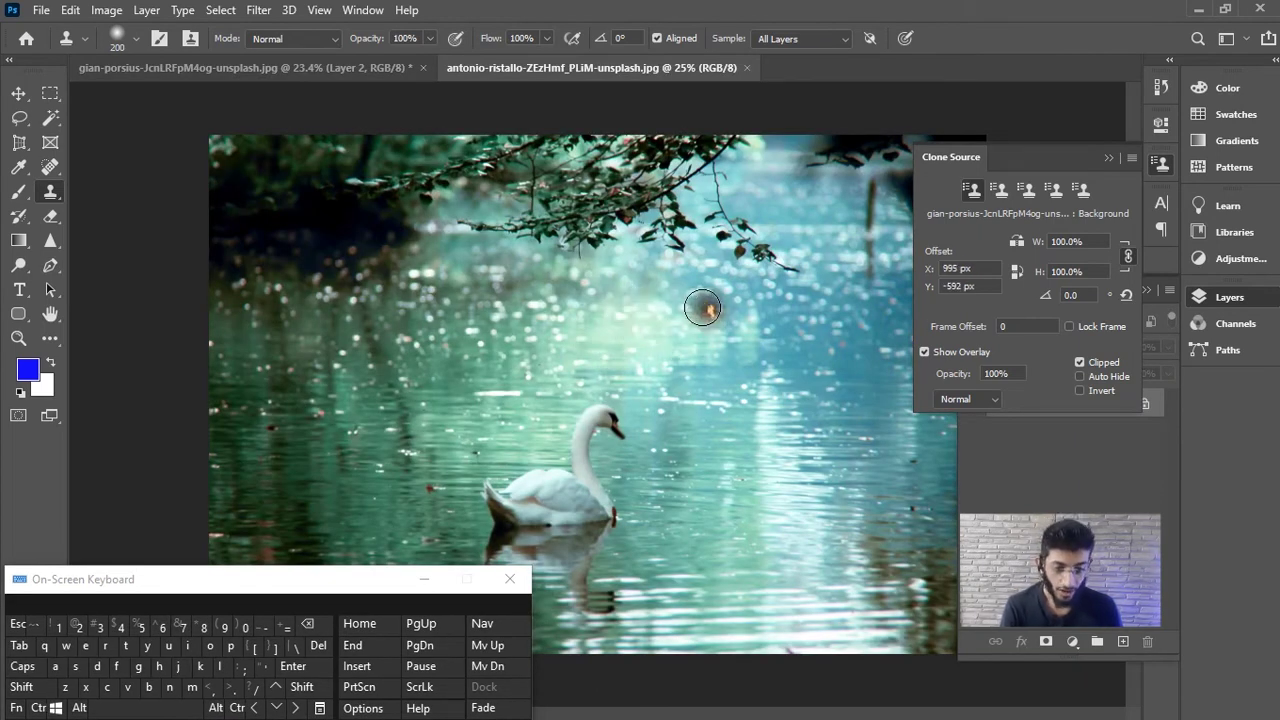
- Try cloning the sampled wave and figure from the beach photo onto the water in the swan photo, and undo the strokes
click(718, 266)
key(ctrl+z)
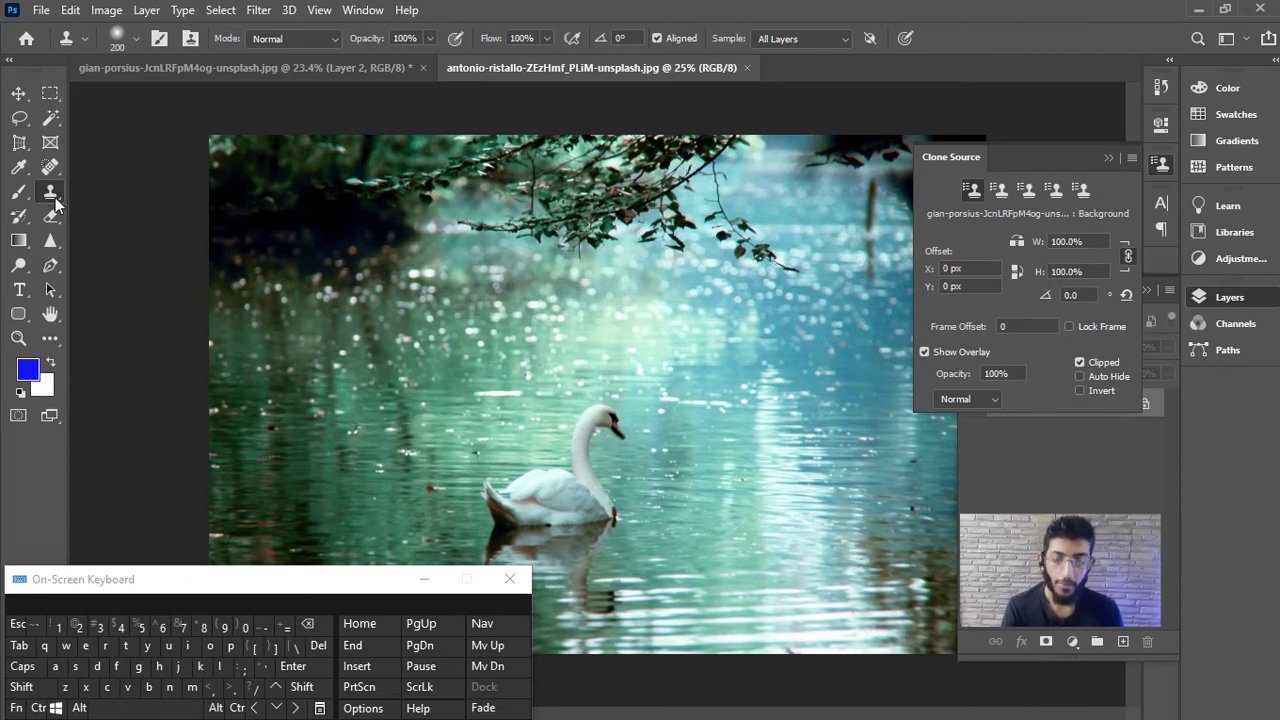
click(555, 274)
mouse_move(539, 283)
mouse_down()
mouse_move(575, 280)
mouse_move(512, 300)
mouse_move(503, 277)
mouse_move(540, 260)
mouse_move(480, 300)
mouse_move(595, 265)
mouse_move(625, 240)
mouse_move(634, 309)
mouse_move(614, 308)
mouse_move(665, 295)
mouse_move(621, 309)
mouse_up()
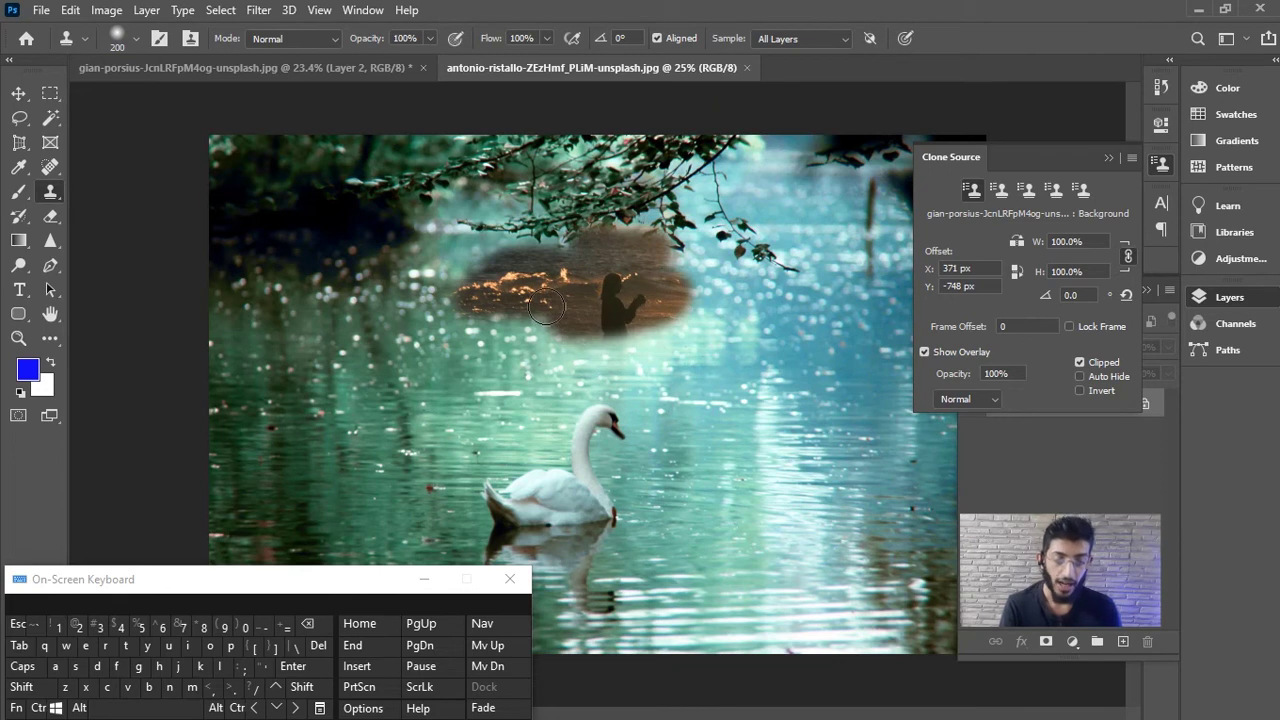
key(ctrl+z)
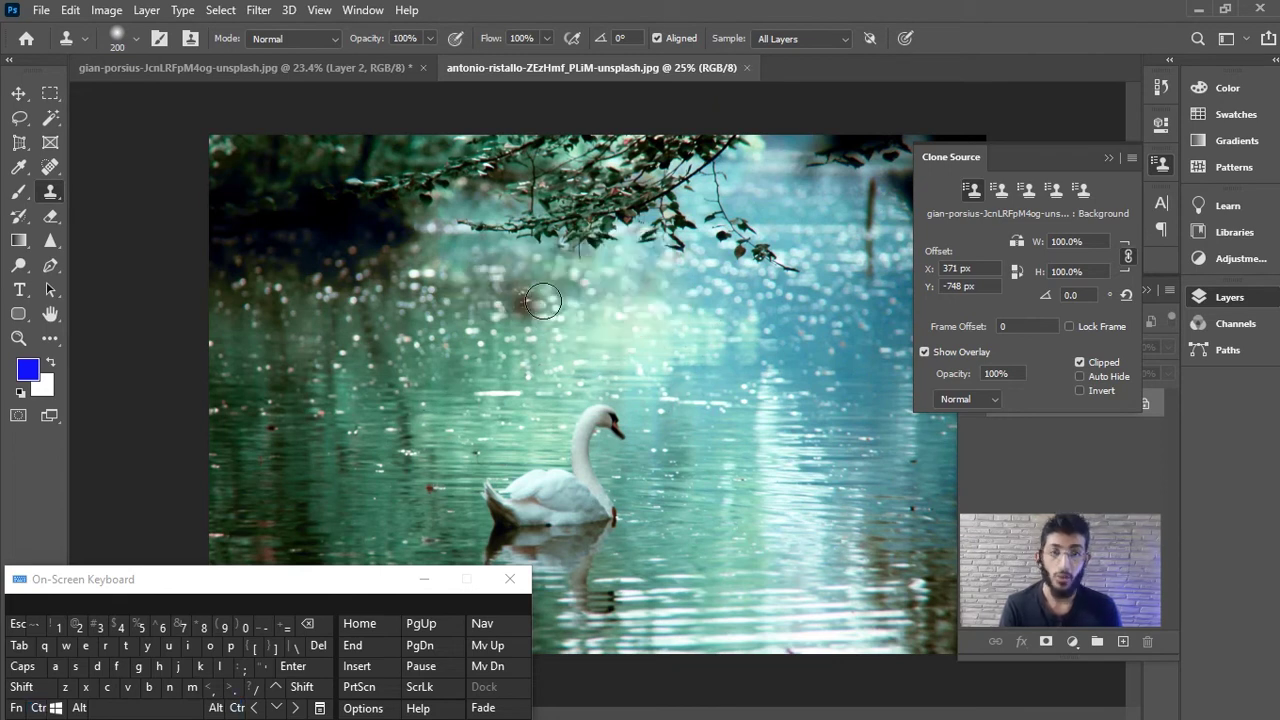
- Switch between the beach photo and the swan photo to compare the clone source with its target, ending on the swan photo
click(255, 68)
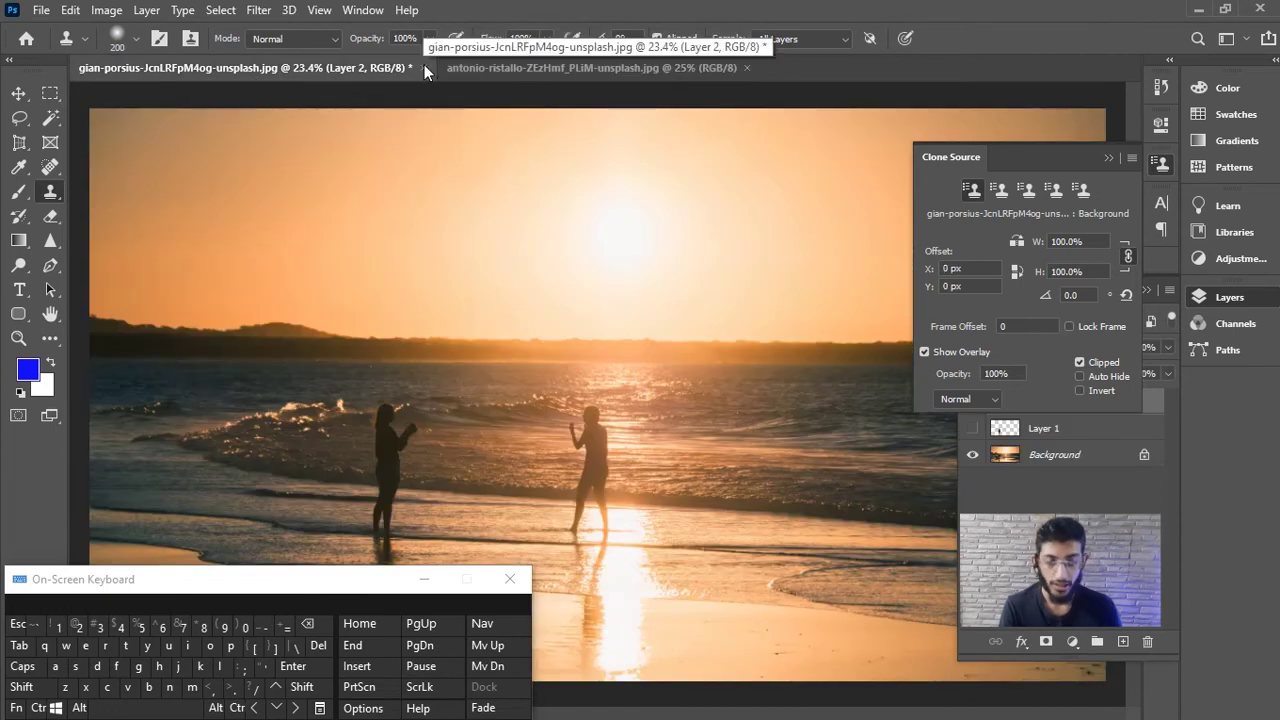
click(490, 68)
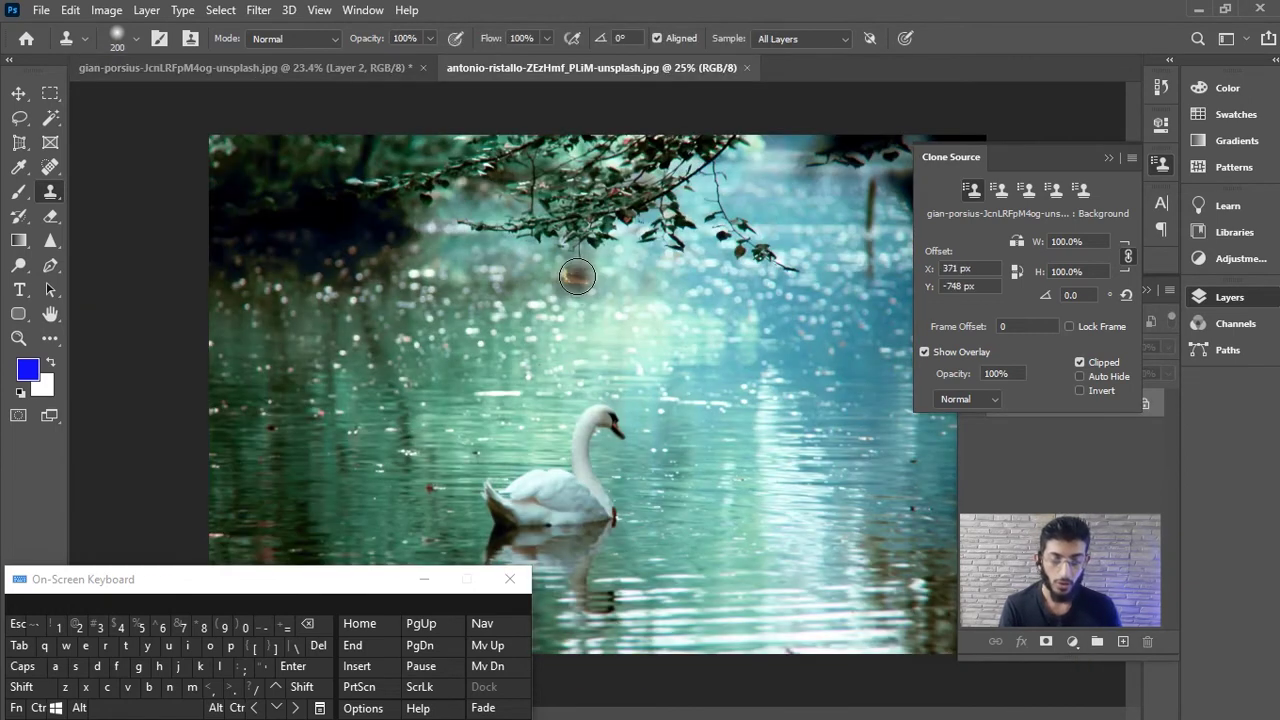
click(195, 68)
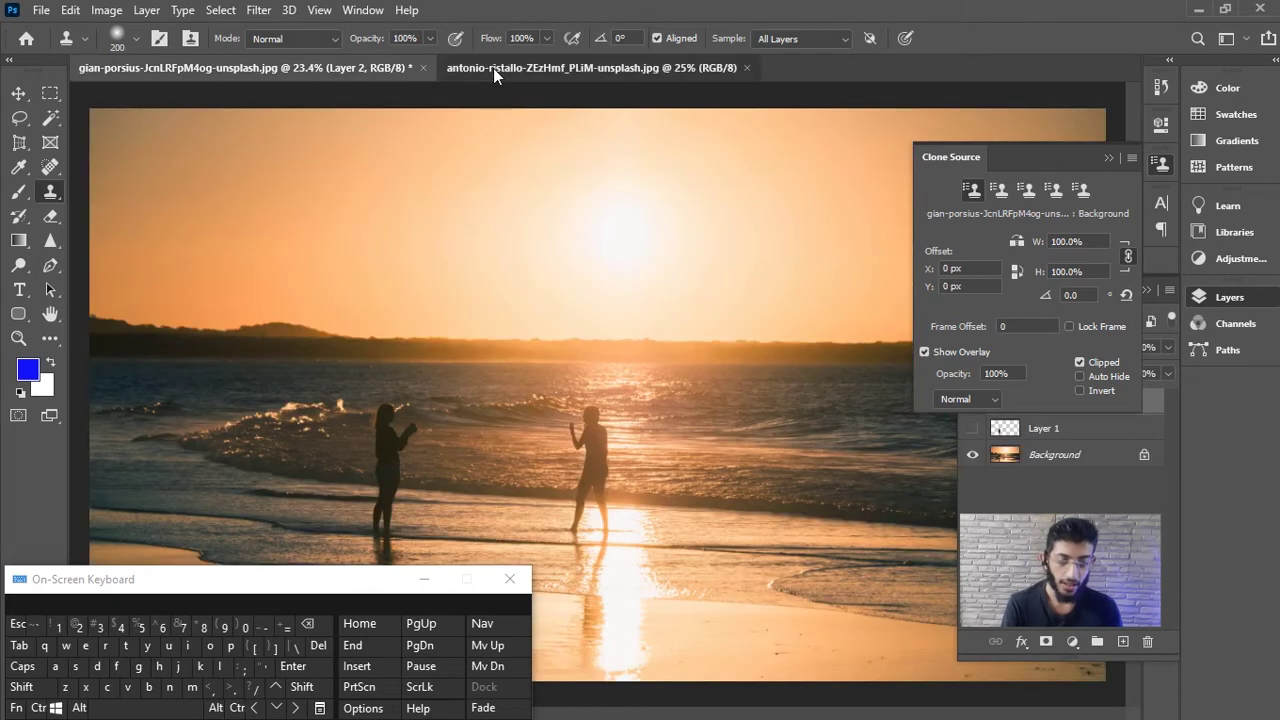
click(500, 70)
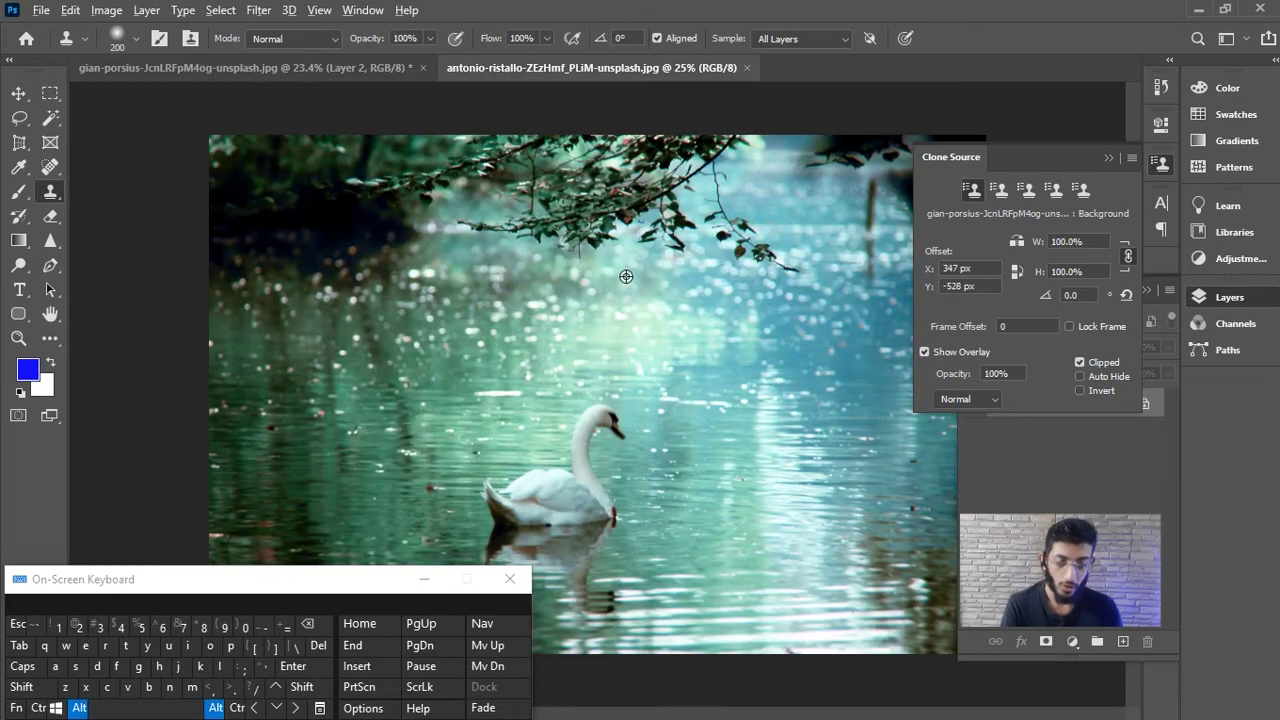
- Close the beach sunset photo, keeping only the swan photo open
click(335, 76)
click(423, 68)
click(634, 283)
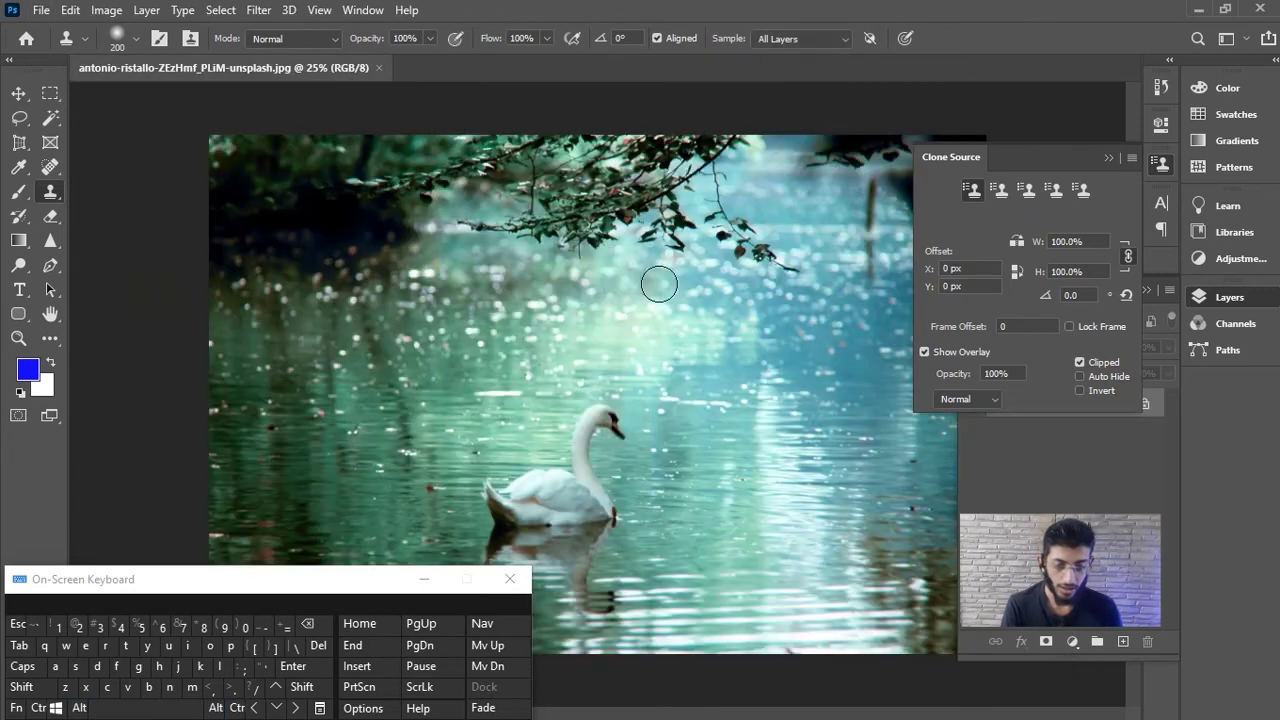
scroll(634, 485, up, 1)
scroll(534, 457, down, 1)
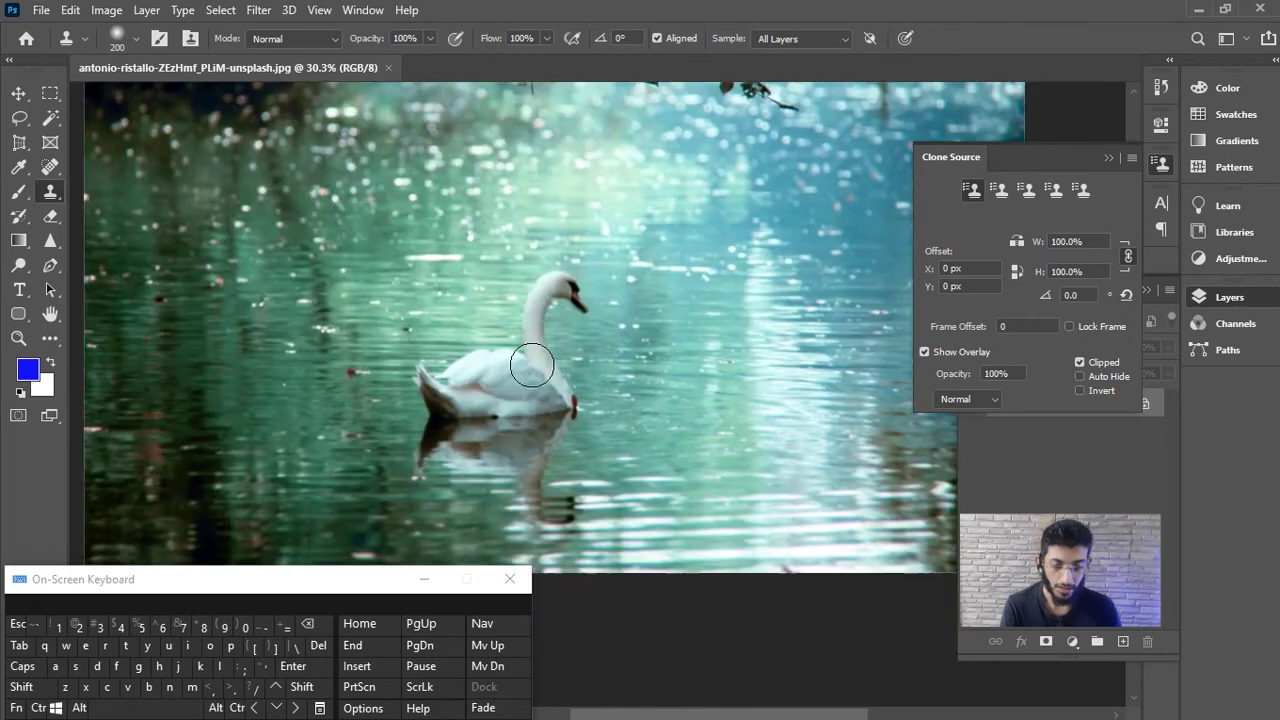
scroll(528, 371, down, 1)
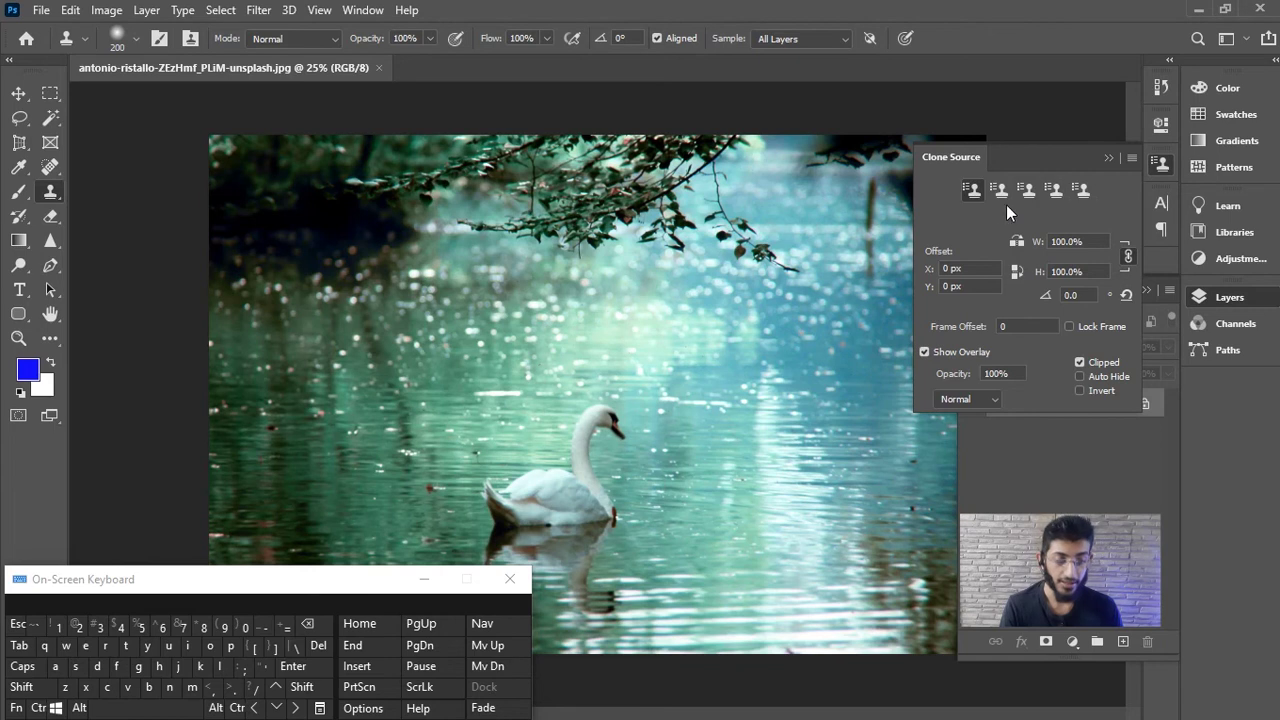
- Sample the swan's beak as the first clone source and try cloning a second swan onto the water up and to its right
key(alt)
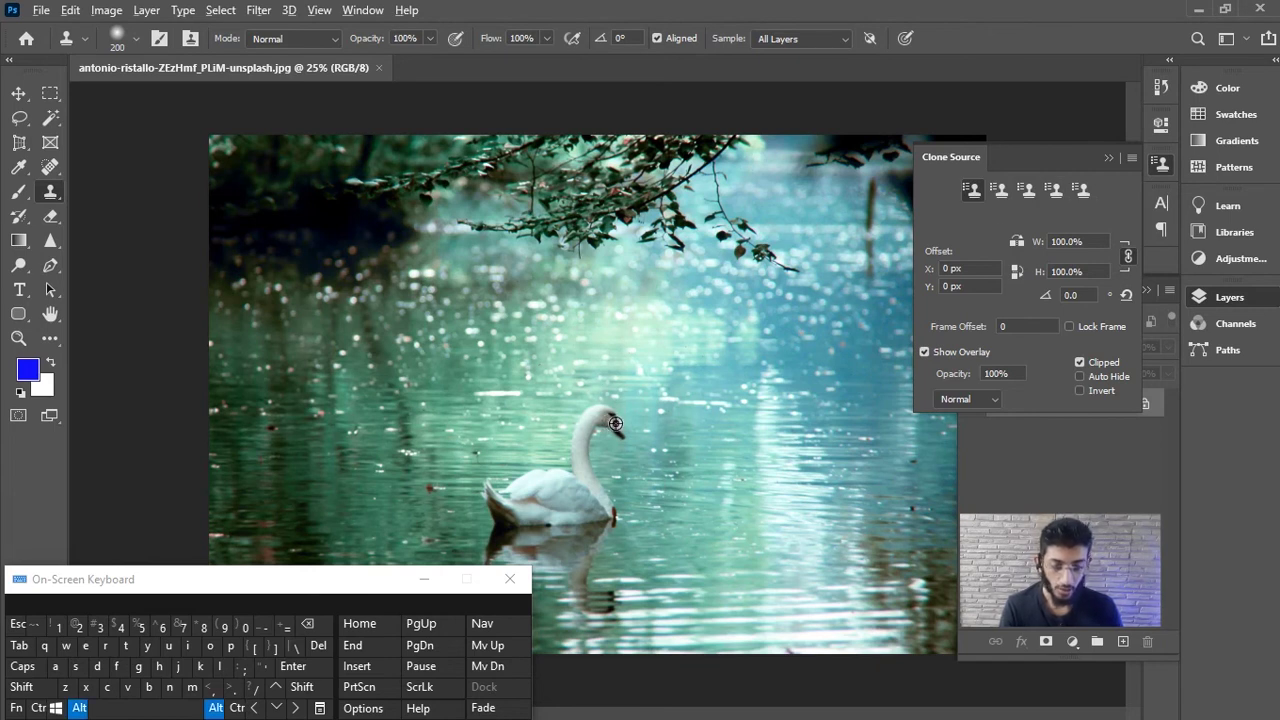
alt+click(615, 423)
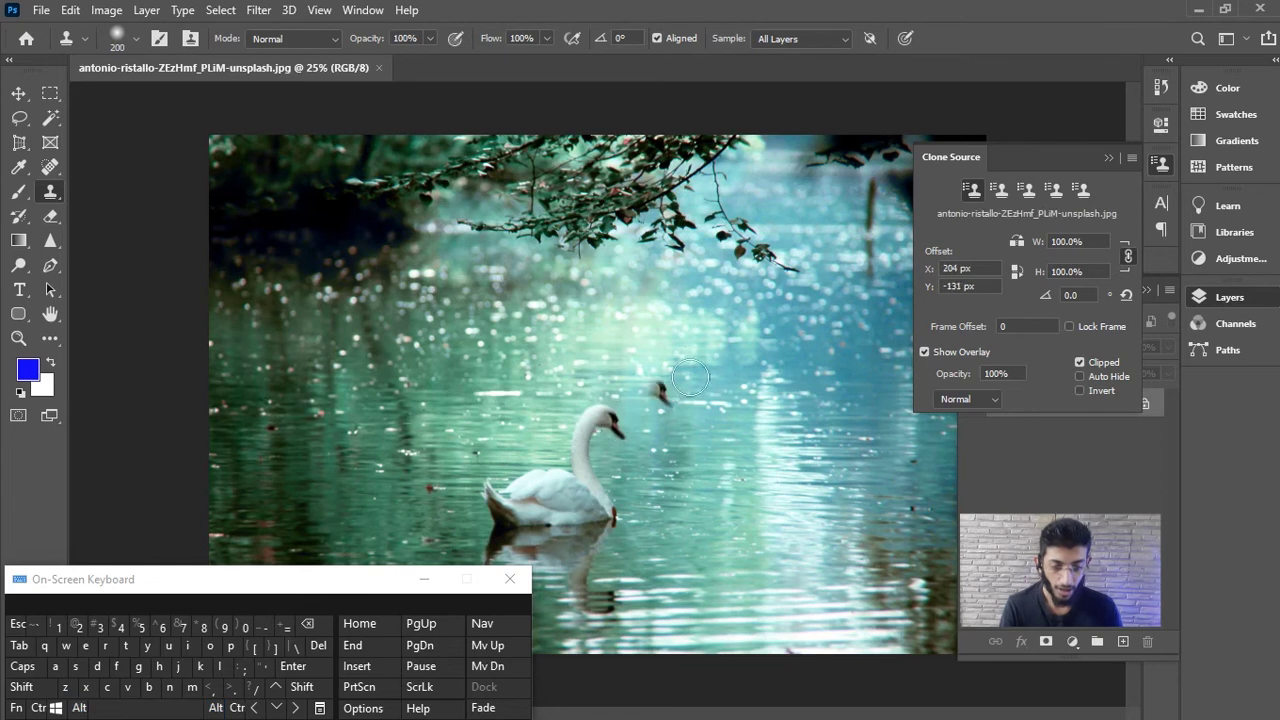
mouse_move(864, 322)
mouse_down()
mouse_move(822, 319)
mouse_move(841, 333)
mouse_move(819, 361)
mouse_move(836, 378)
mouse_move(741, 402)
mouse_move(804, 413)
mouse_move(858, 399)
mouse_move(776, 432)
mouse_up()
scroll(748, 488, down, 2)
scroll(744, 479, up, 1)
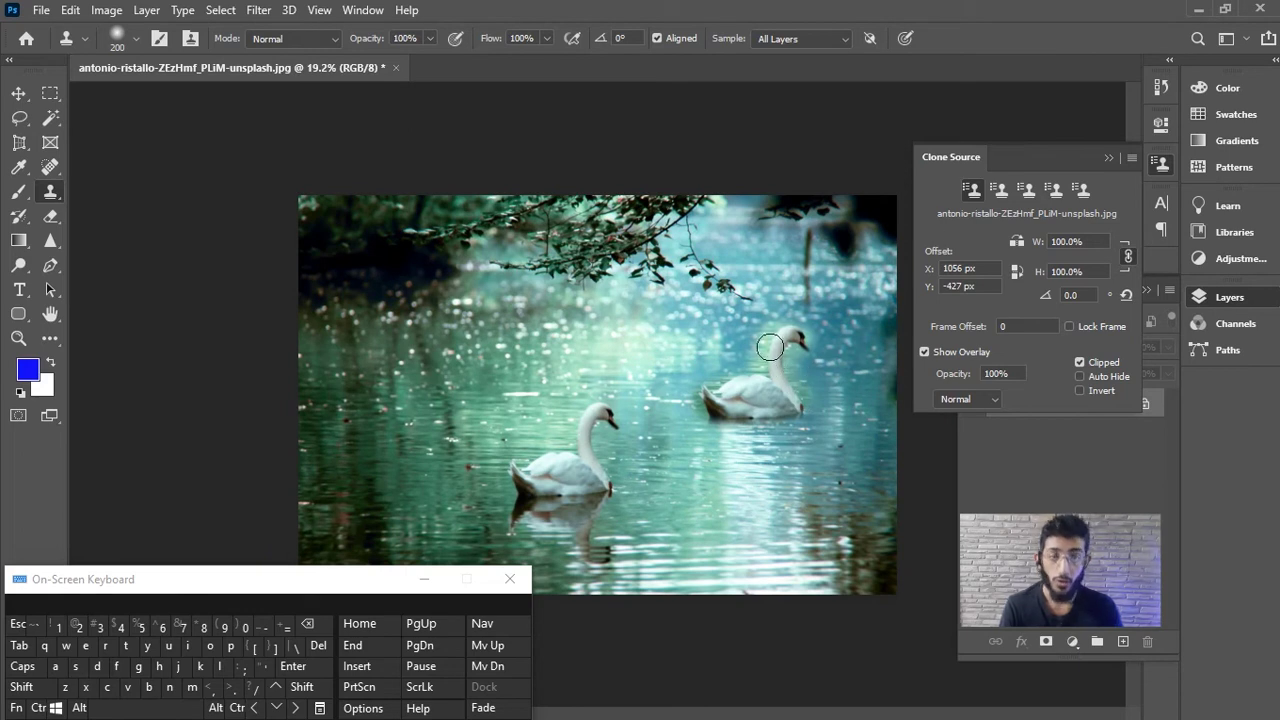
- Store the hanging branch tip as the second clone source and try cloning the branches over the water on the photo's left side
click(995, 192)
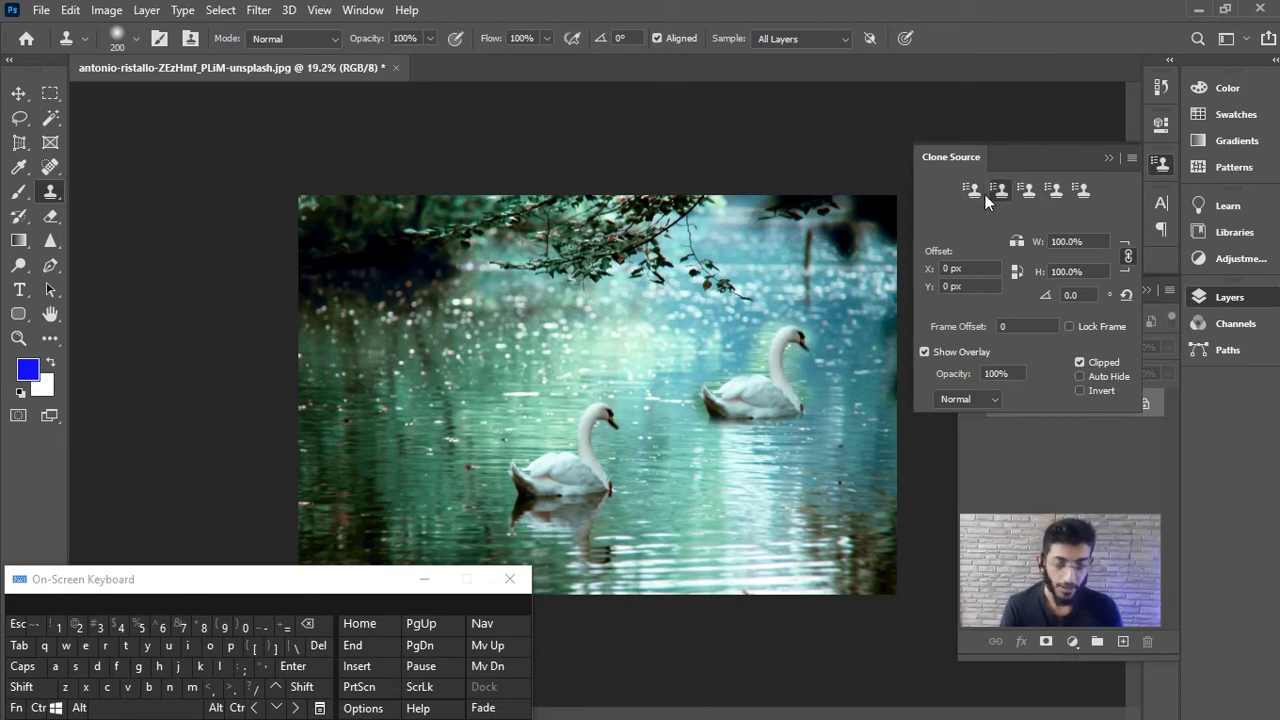
alt+click(744, 296)
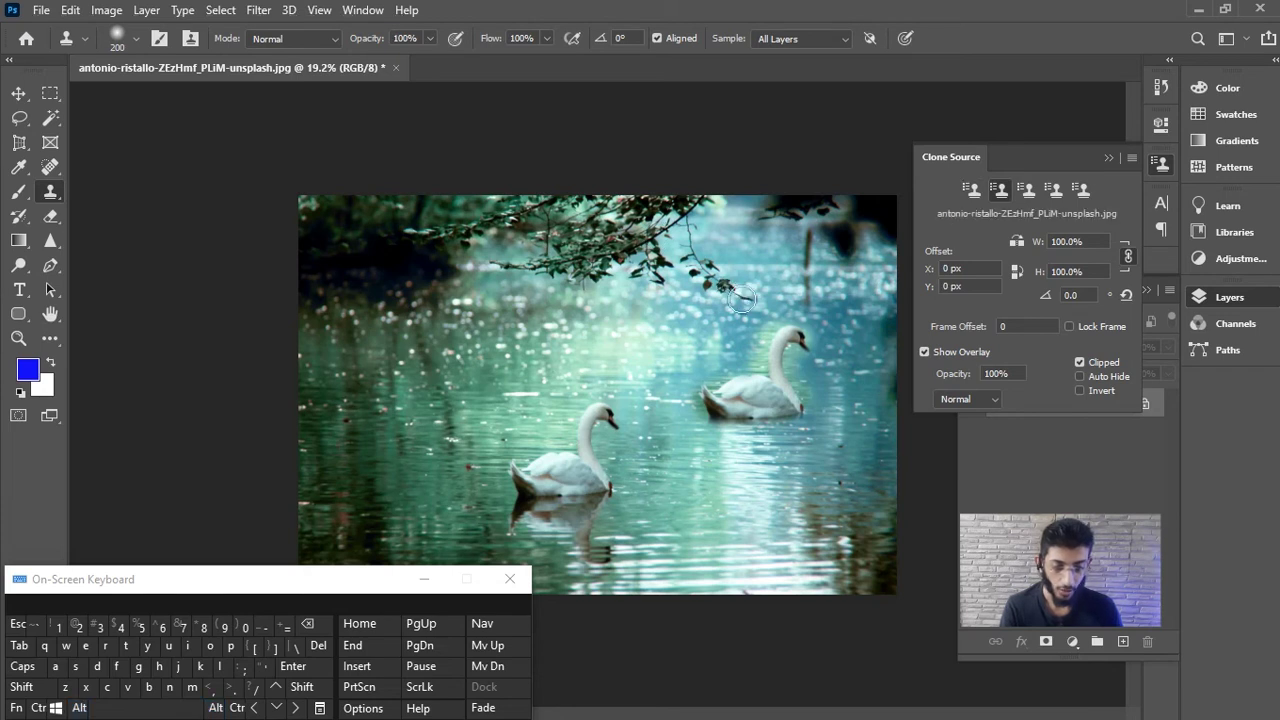
mouse_move(496, 354)
mouse_down()
mouse_move(479, 327)
mouse_move(494, 313)
mouse_move(452, 312)
mouse_move(456, 241)
mouse_move(415, 294)
mouse_move(438, 316)
mouse_move(344, 342)
mouse_move(385, 312)
mouse_up()
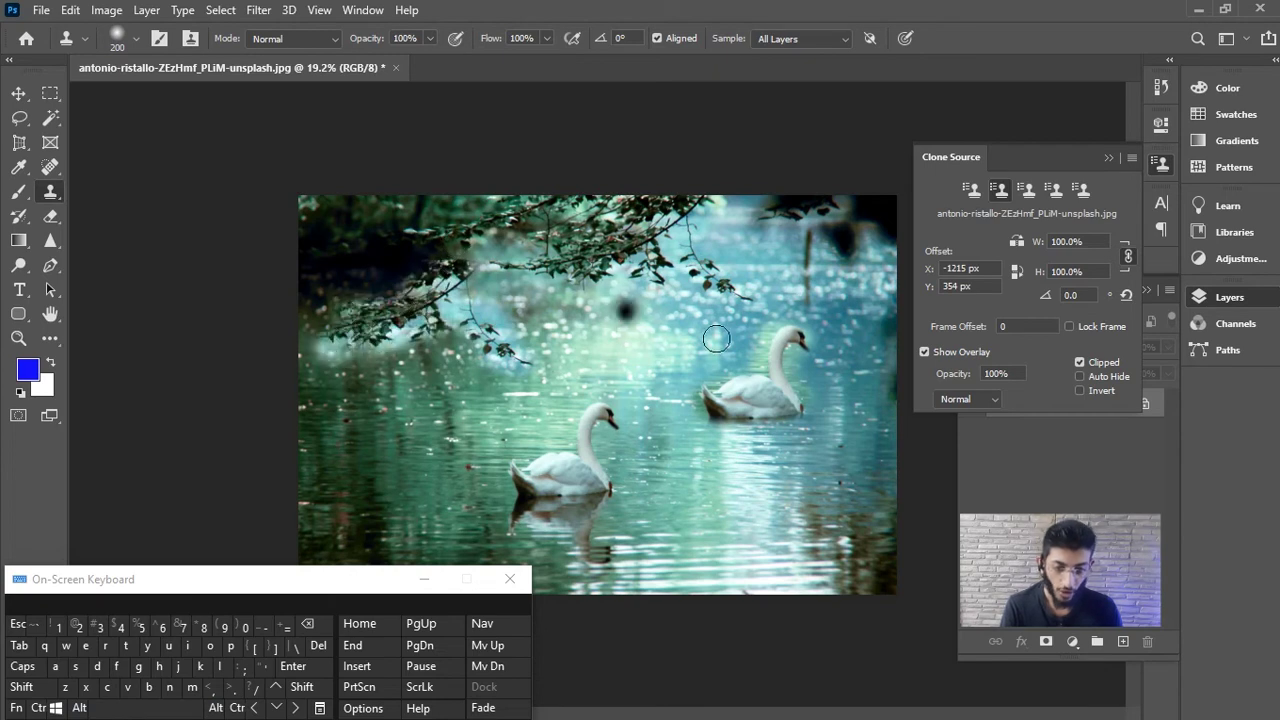
- Return to the first clone source with Aligned turned off and try cloning a third swan above the original
click(973, 192)
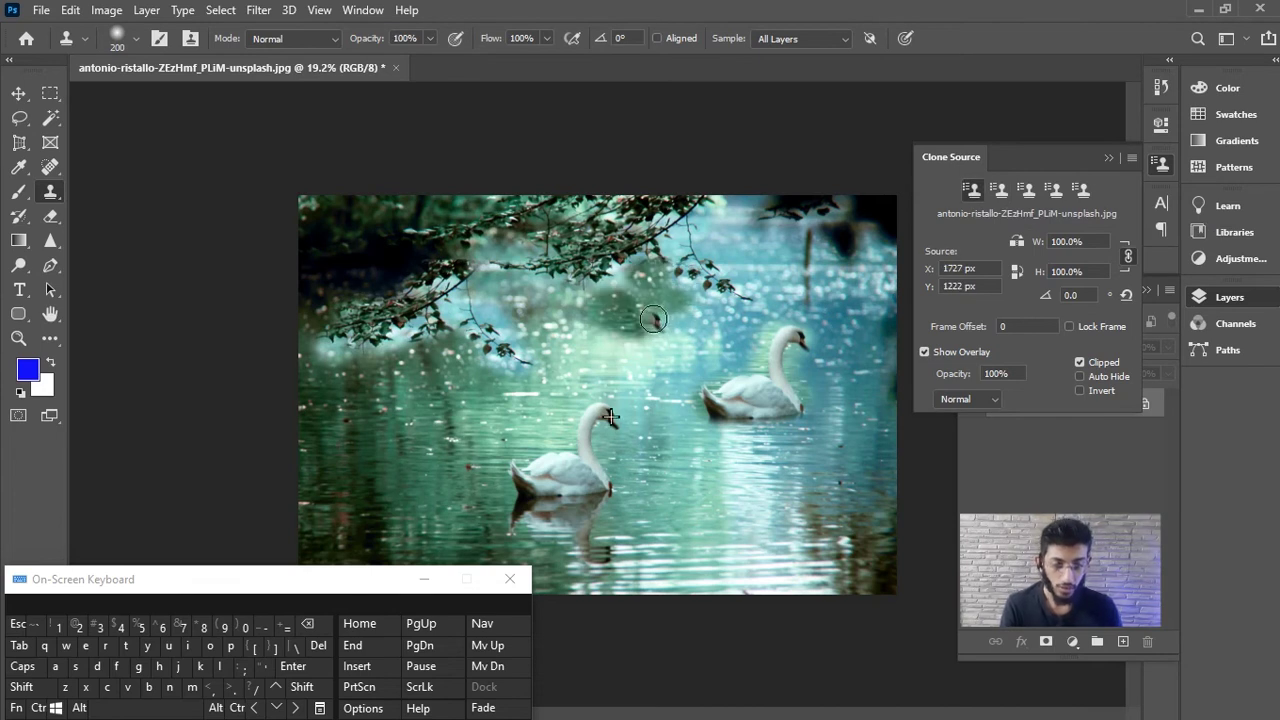
mouse_move(612, 315)
mouse_down()
mouse_move(644, 334)
mouse_move(584, 339)
mouse_move(603, 362)
mouse_move(648, 371)
mouse_move(590, 394)
mouse_move(543, 395)
mouse_up()
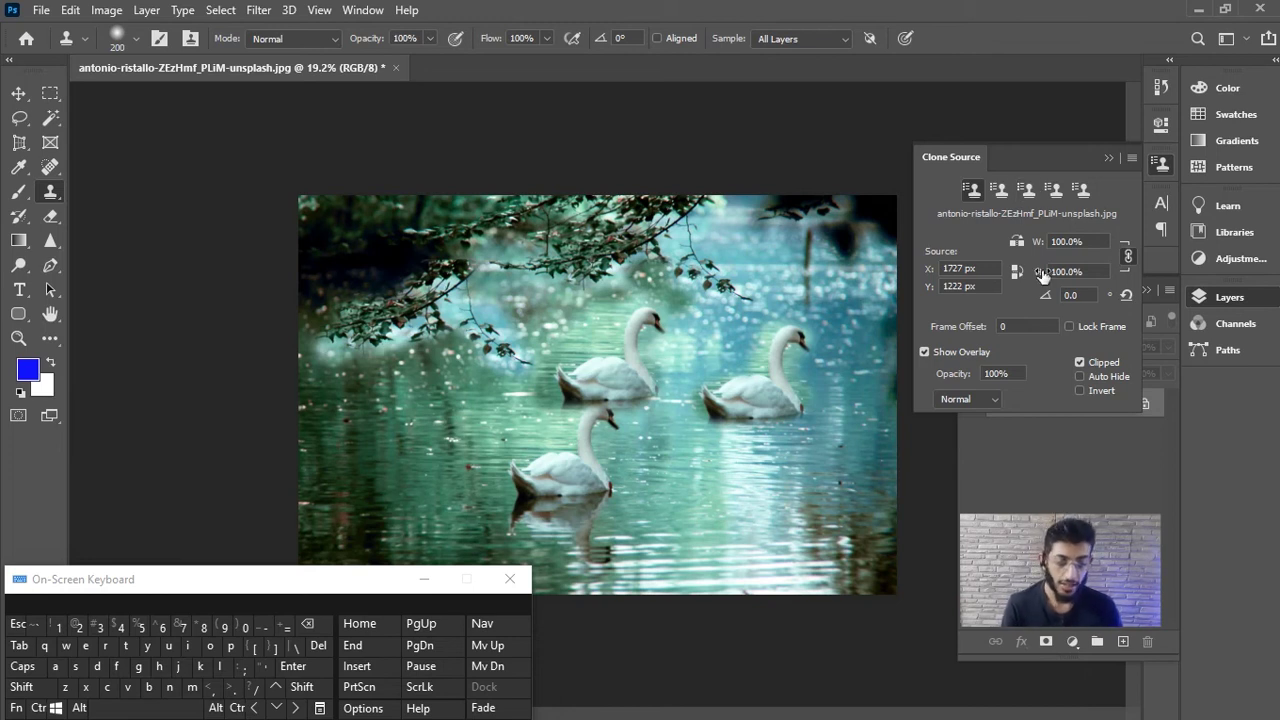
- Undo the cloned swans and branches on the Background, and add a new empty layer above it
mouse_move(1070, 160)
mouse_down()
mouse_move(1022, 50)
mouse_move(982, 48)
mouse_up()
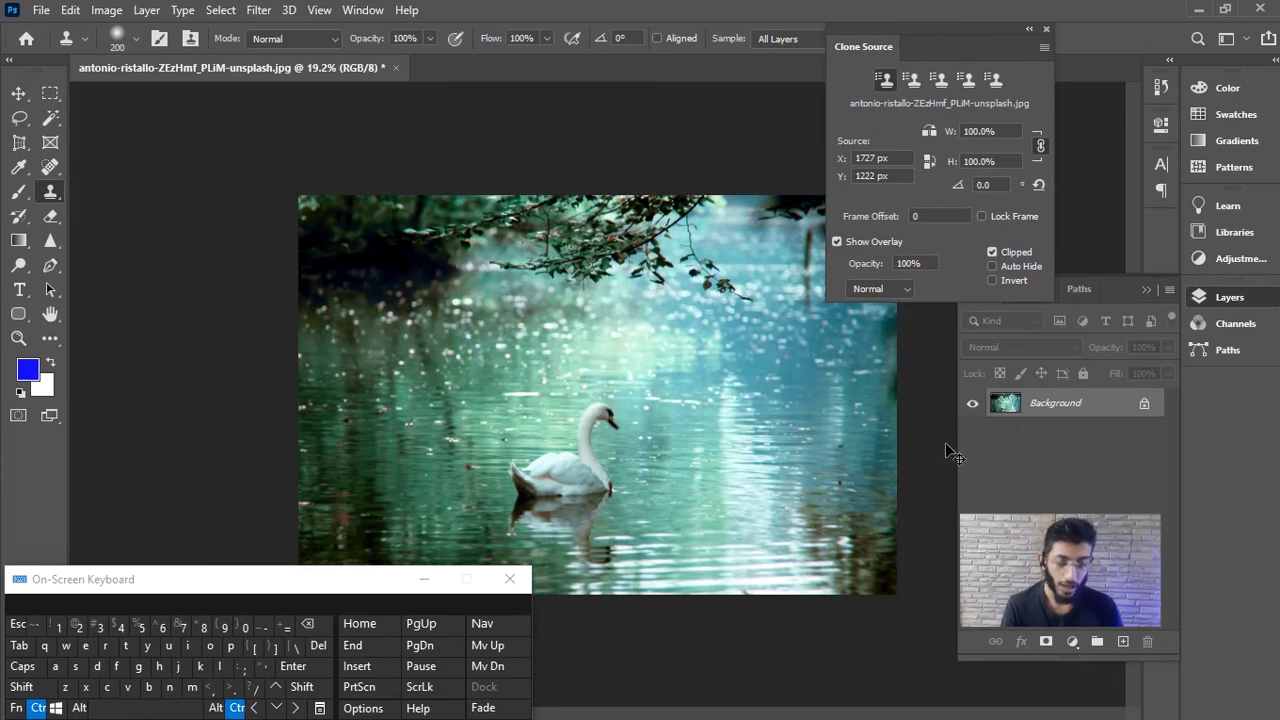
click(1125, 641)
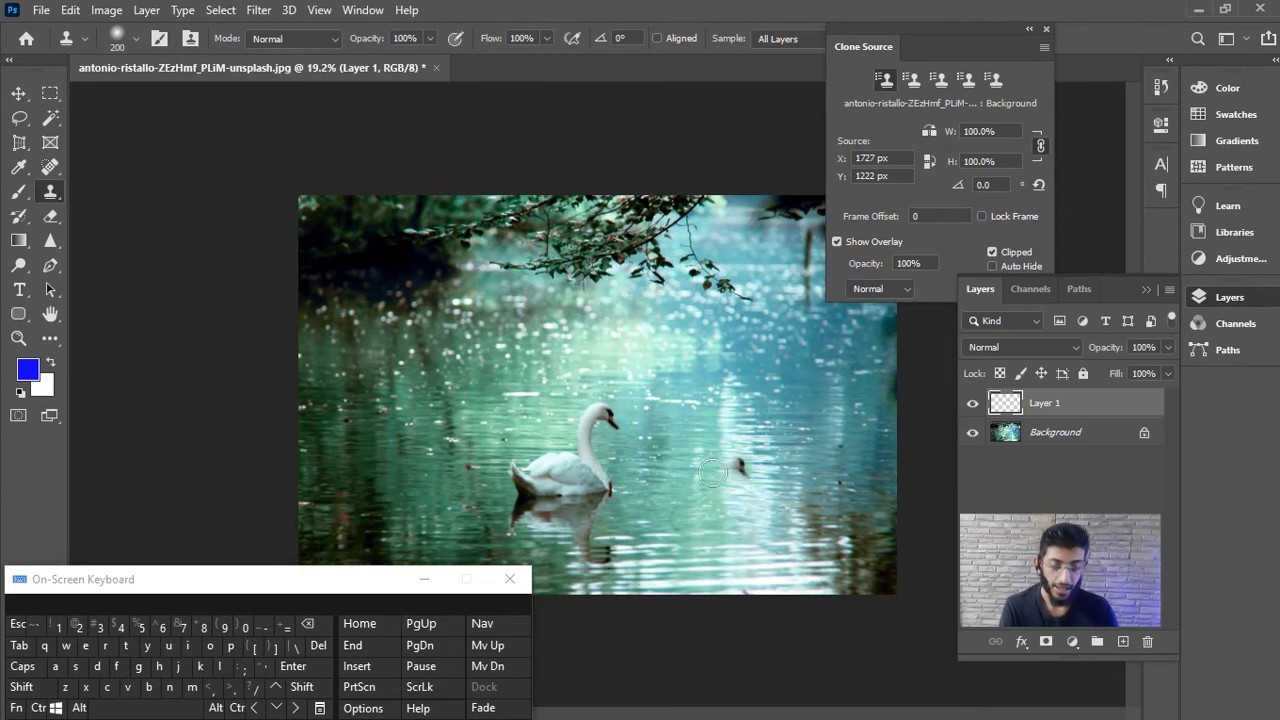
- Sample the swan's beak, try cloning the swan unflipped beside the original on Layer 1, and undo the stroke
scroll(643, 451, up, 1)
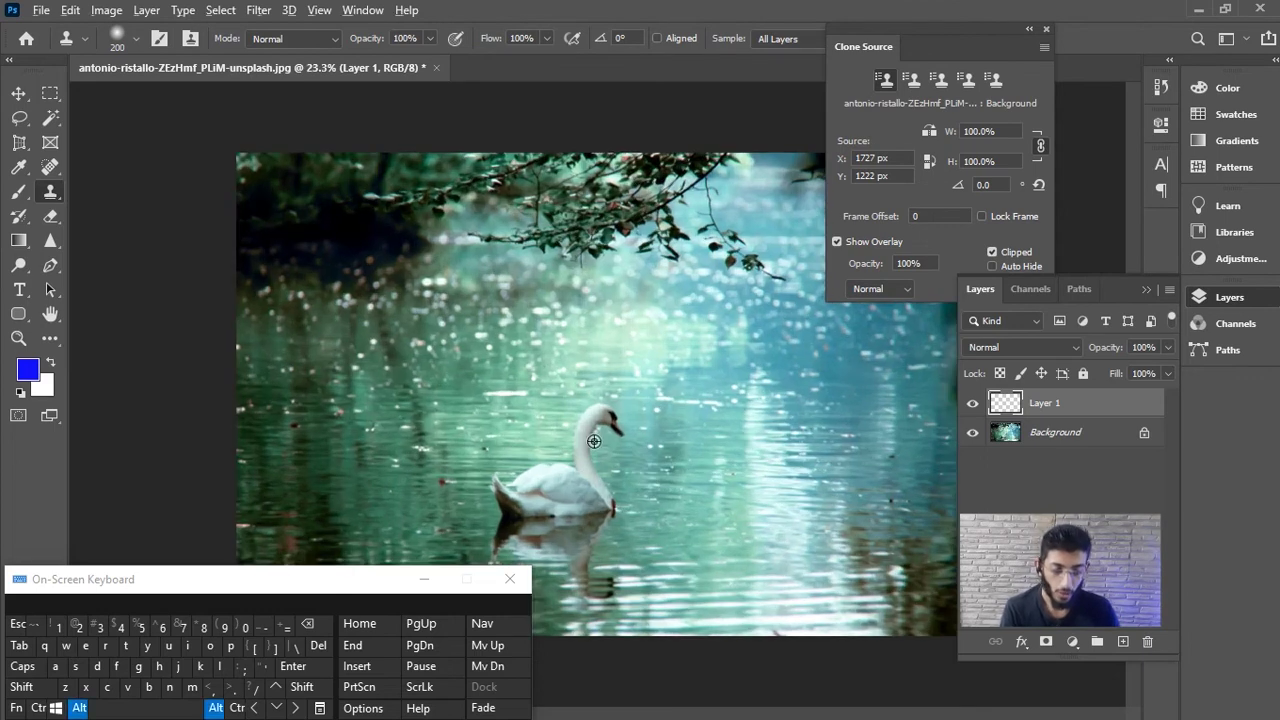
scroll(578, 488, up, 3)
scroll(470, 250, up, 2)
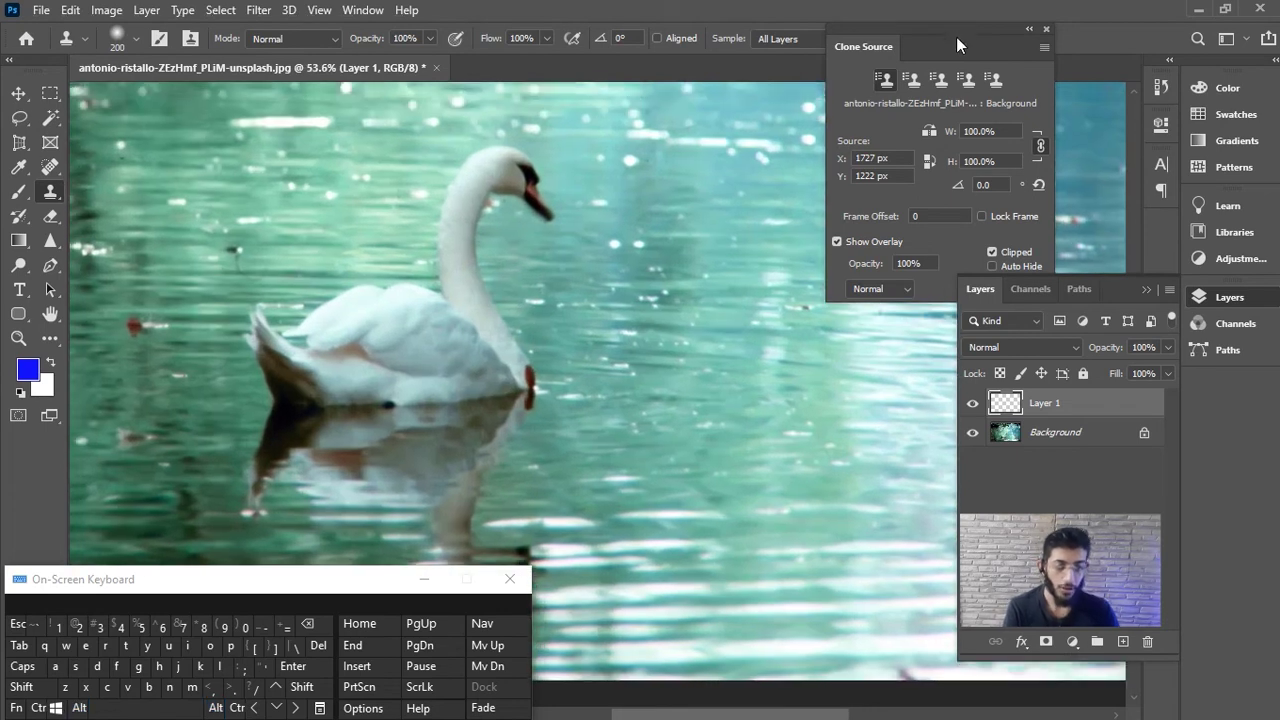
click(956, 46)
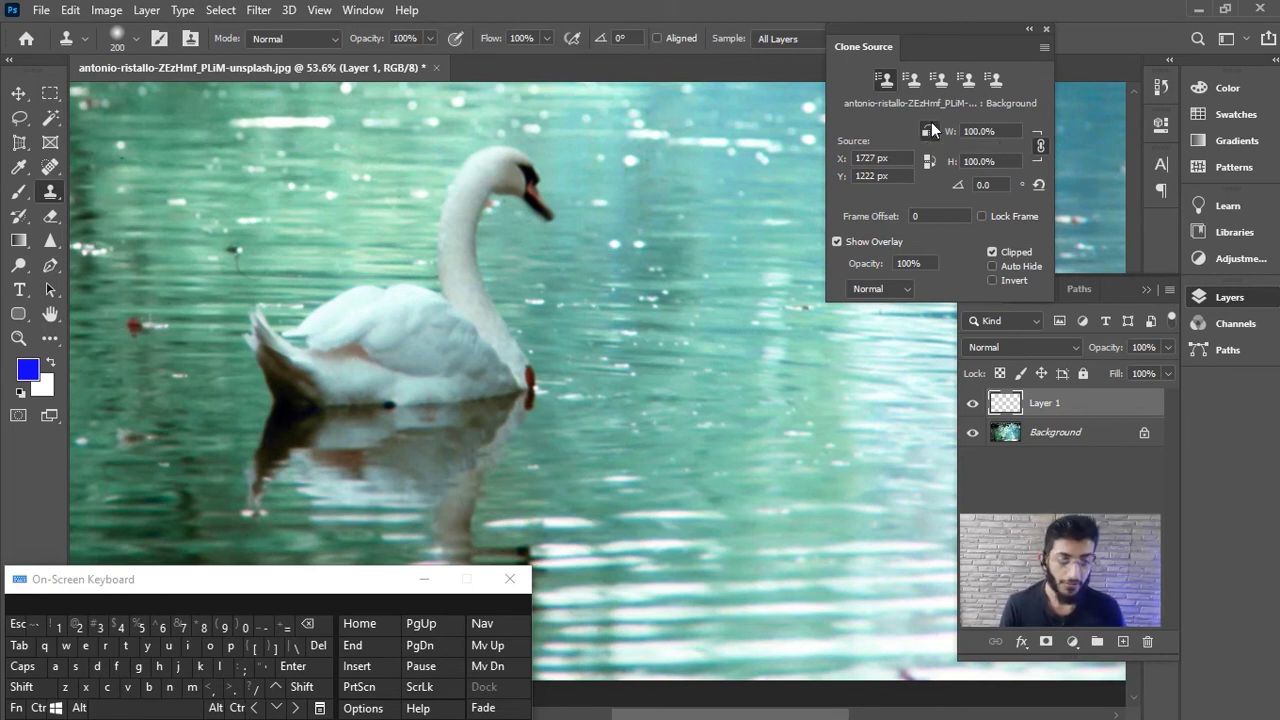
alt+click(534, 205)
mouse_move(651, 191)
mouse_down()
mouse_move(564, 182)
mouse_move(566, 226)
mouse_move(508, 242)
mouse_move(557, 252)
mouse_move(523, 297)
mouse_move(527, 348)
mouse_move(578, 333)
mouse_move(556, 376)
mouse_up()
key(ctrl+z)
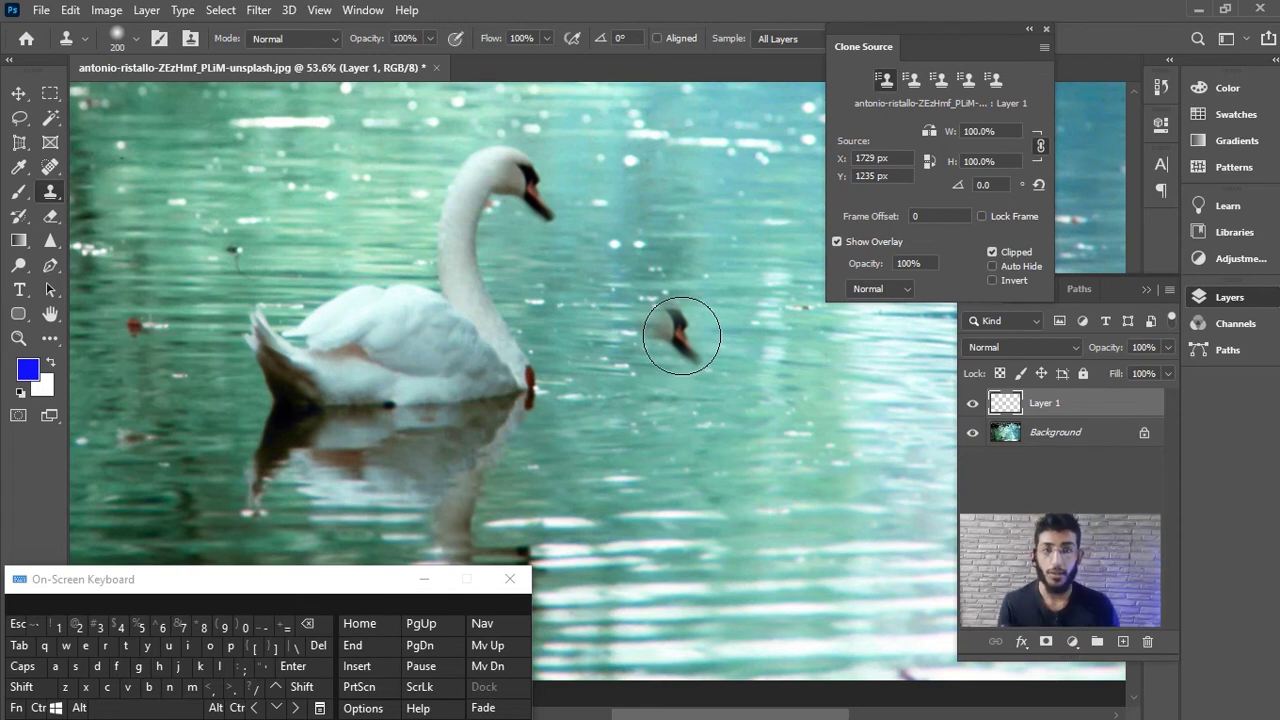
- Flip the clone source horizontally and clone a mirrored swan onto Layer 1, facing the original beak to beak
click(927, 134)
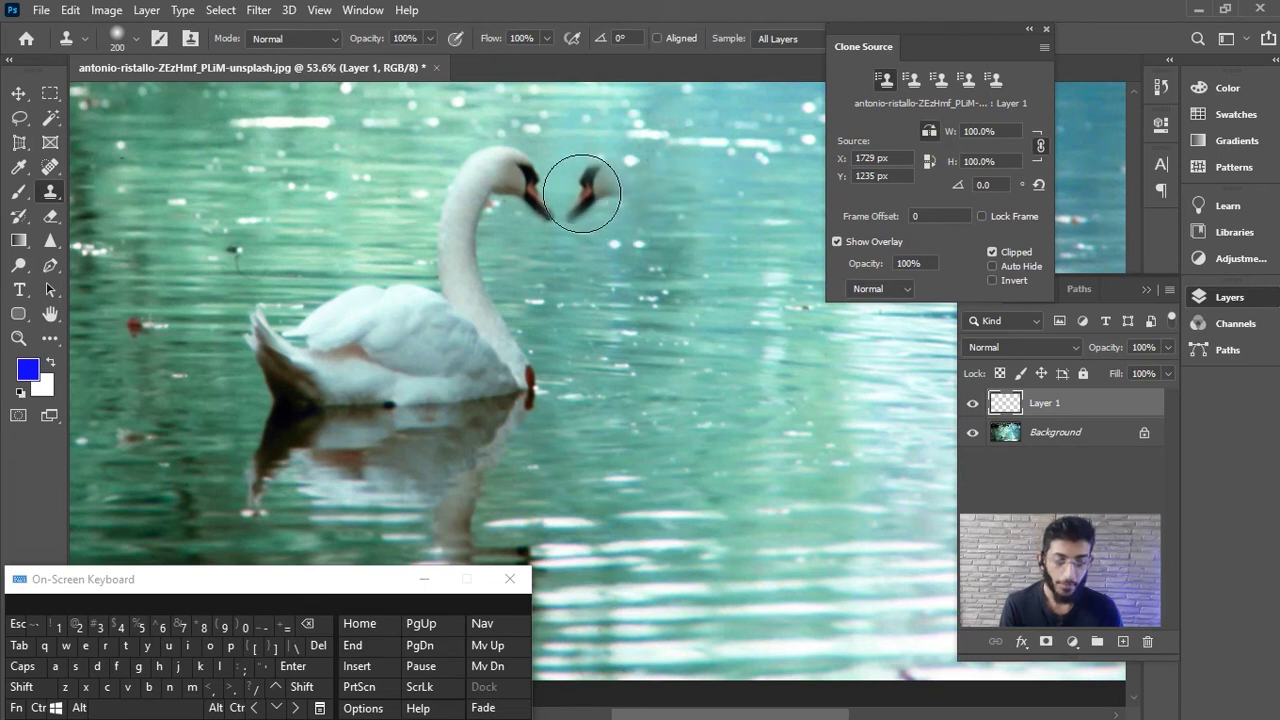
mouse_move(586, 193)
mouse_down()
mouse_move(634, 170)
mouse_move(654, 177)
mouse_move(666, 234)
mouse_move(669, 286)
mouse_move(643, 335)
mouse_move(600, 366)
mouse_move(671, 394)
mouse_move(729, 324)
mouse_move(777, 300)
mouse_move(849, 371)
mouse_move(734, 388)
mouse_move(725, 404)
mouse_move(671, 371)
mouse_move(686, 380)
mouse_up()
scroll(737, 522, down, 3)
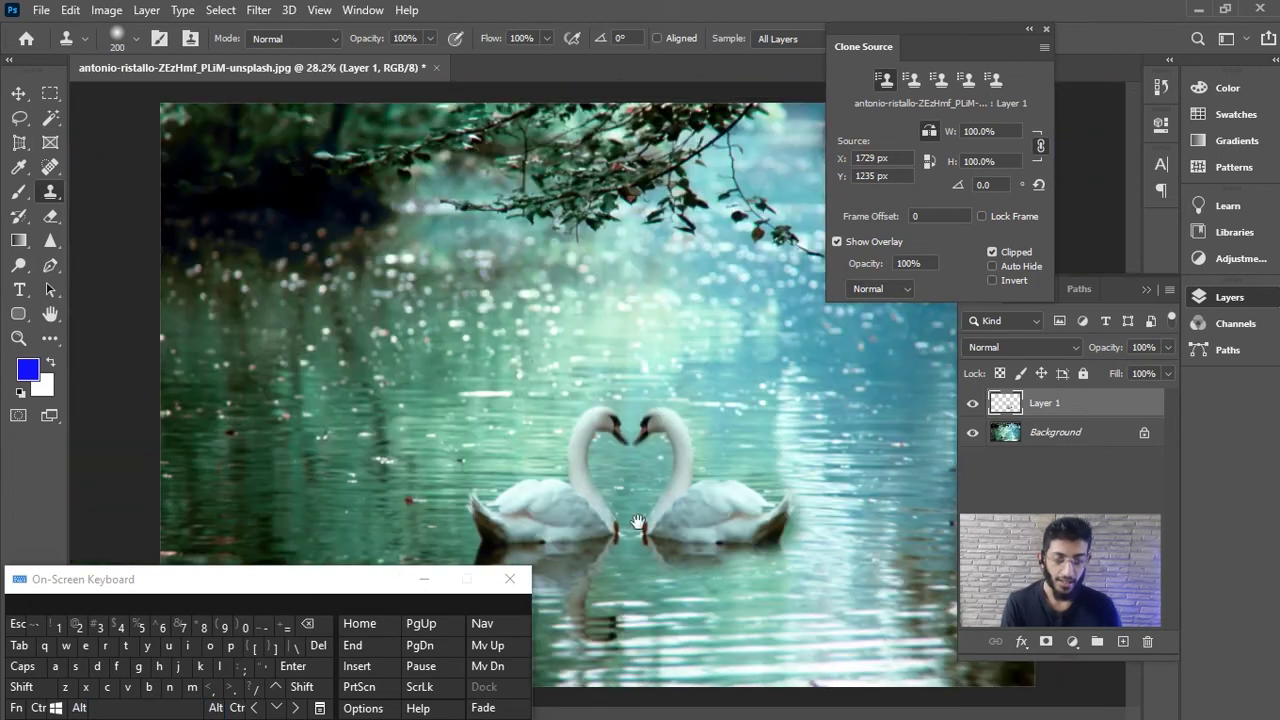
scroll(745, 560, up, 2)
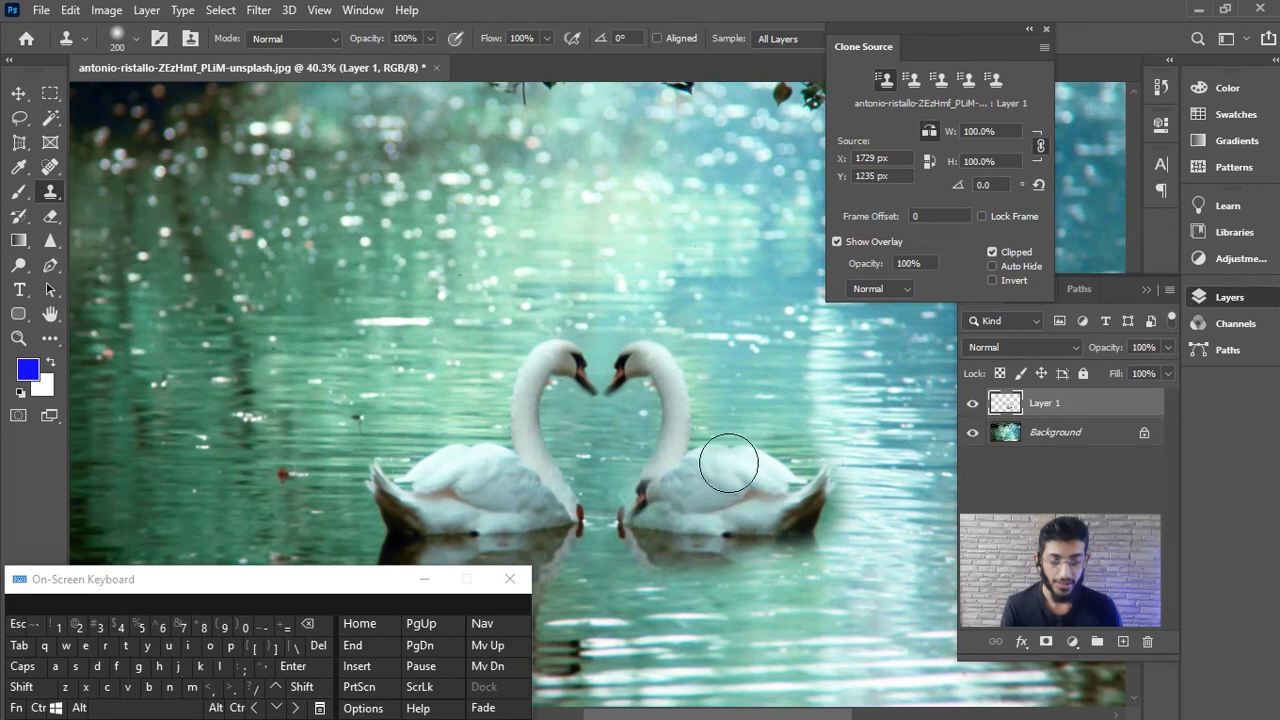
drag(790, 458, 777, 379)
key(ctrl+z)
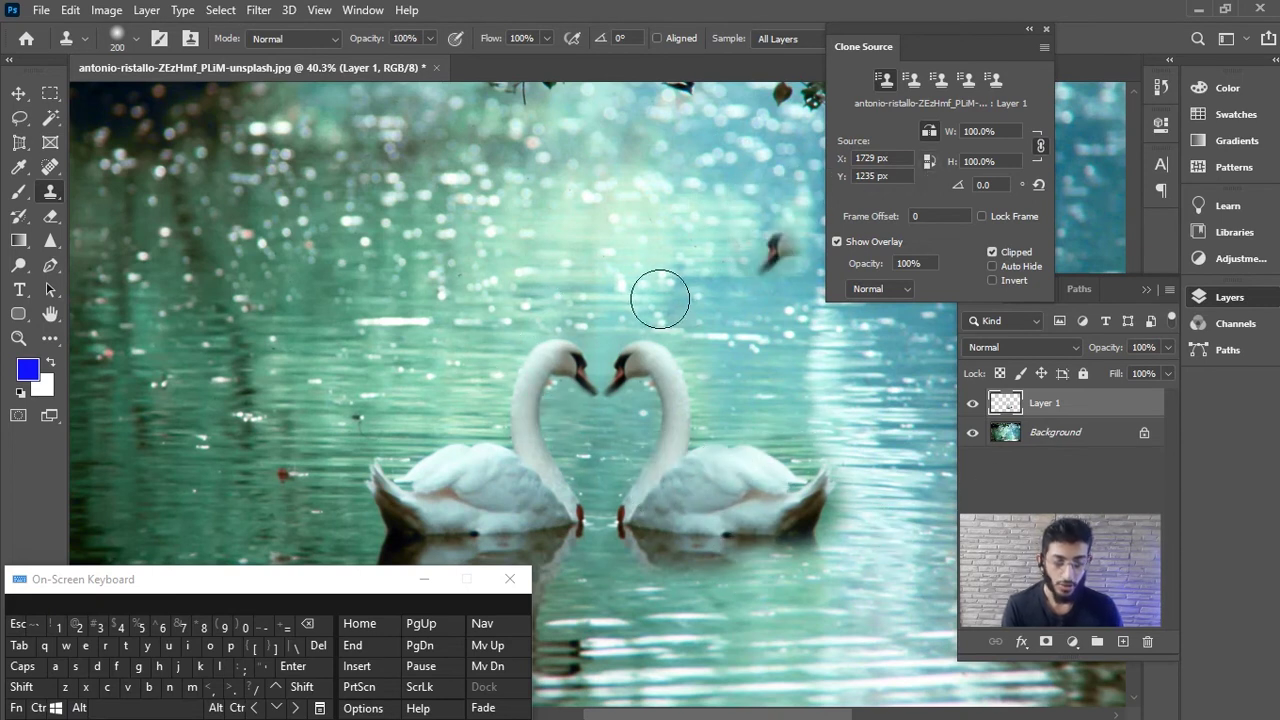
- Flip the clone source vertically and add a new empty layer above Layer 1
scroll(728, 540, down, 1)
scroll(640, 593, up, 3)
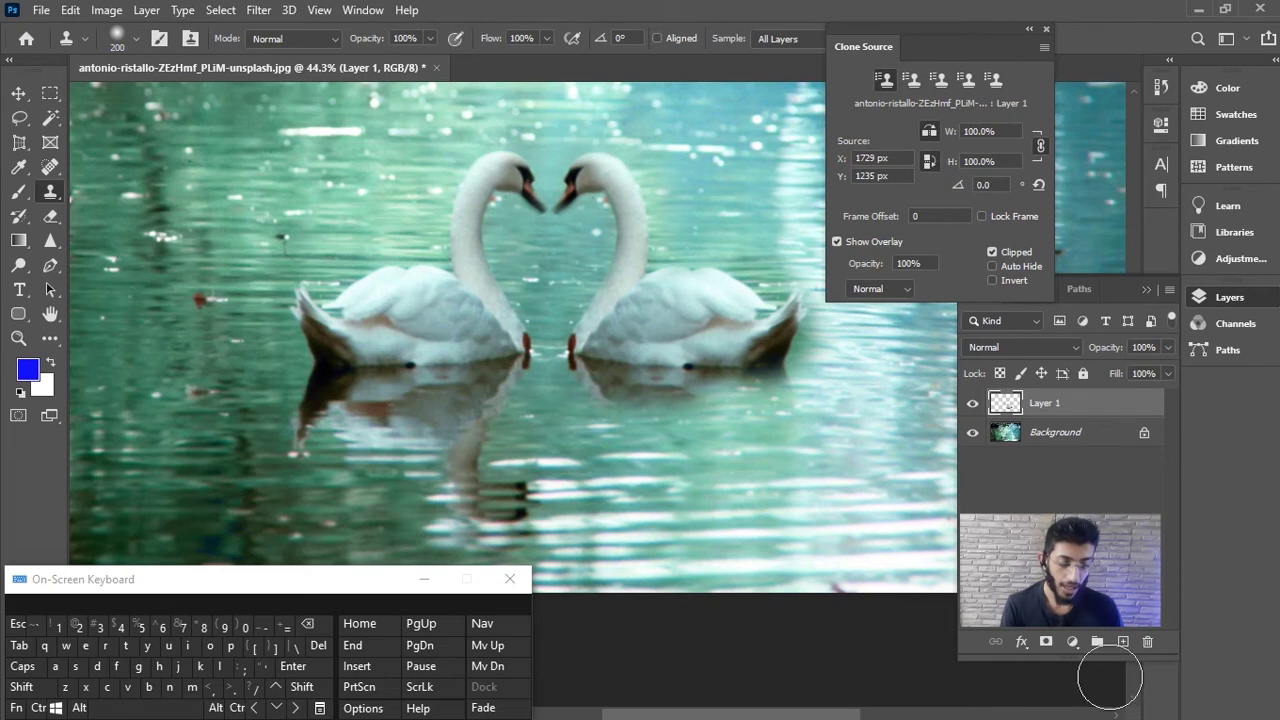
click(1123, 641)
click(713, 442)
key(ctrl+z)
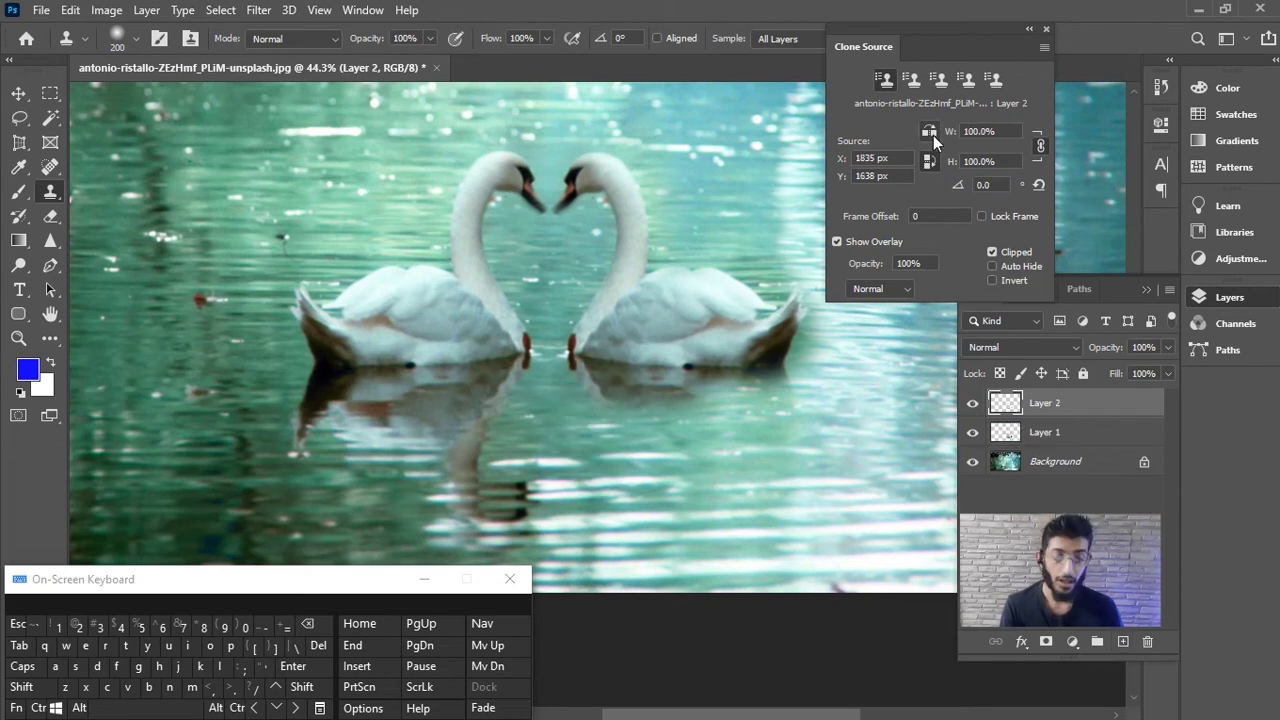
- Clone the mirrored swan upside down from its waterline without horizontal flip as a reflection on Layer 2, and set the layer's opacity to 47%
alt+click(576, 368)
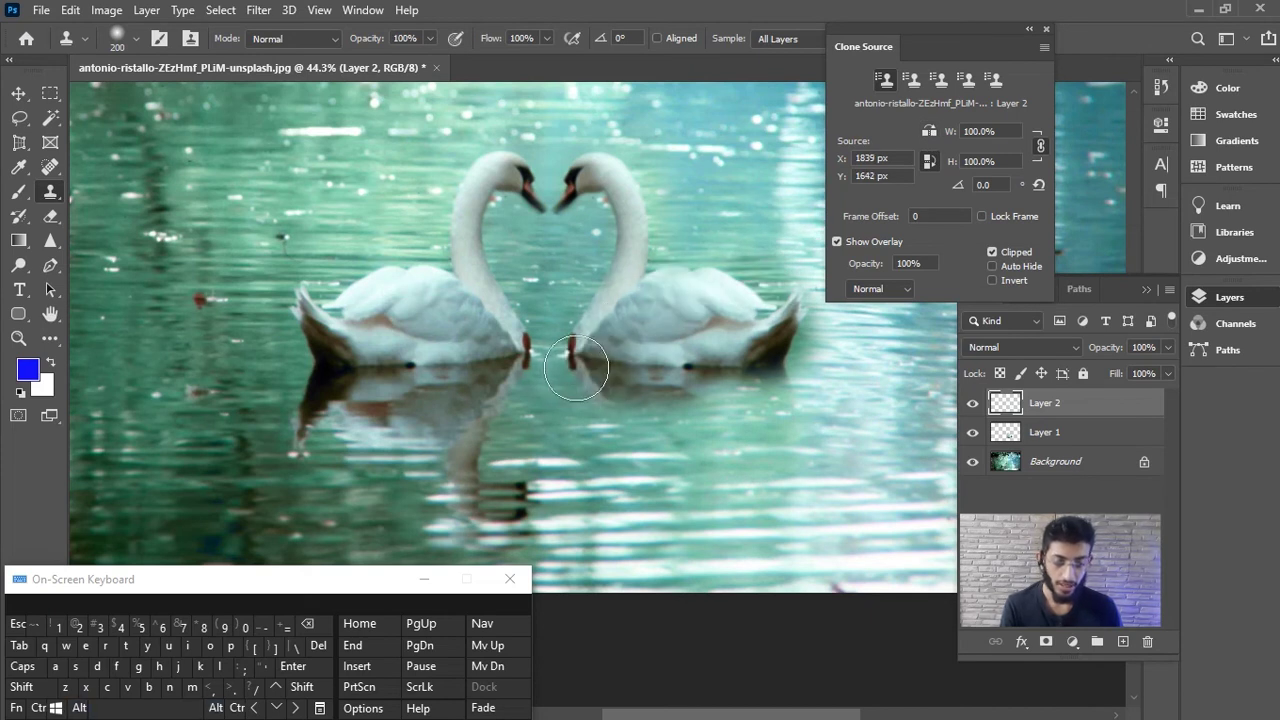
mouse_move(591, 389)
mouse_down()
mouse_move(657, 406)
mouse_move(760, 400)
mouse_move(662, 441)
mouse_move(640, 528)
mouse_move(600, 545)
mouse_move(566, 512)
mouse_move(600, 508)
mouse_up()
scroll(796, 484, down, 3)
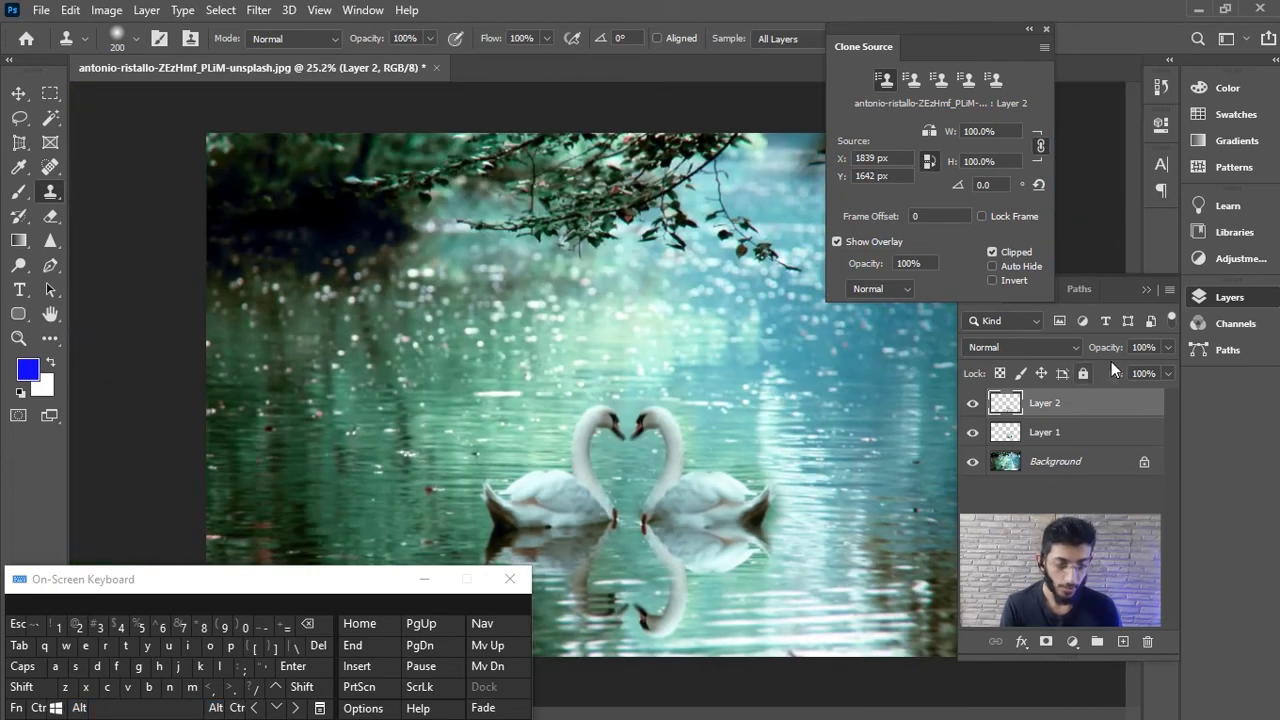
mouse_move(1116, 349)
mouse_down()
mouse_move(1081, 364)
mouse_move(1119, 360)
mouse_move(1104, 357)
mouse_up()
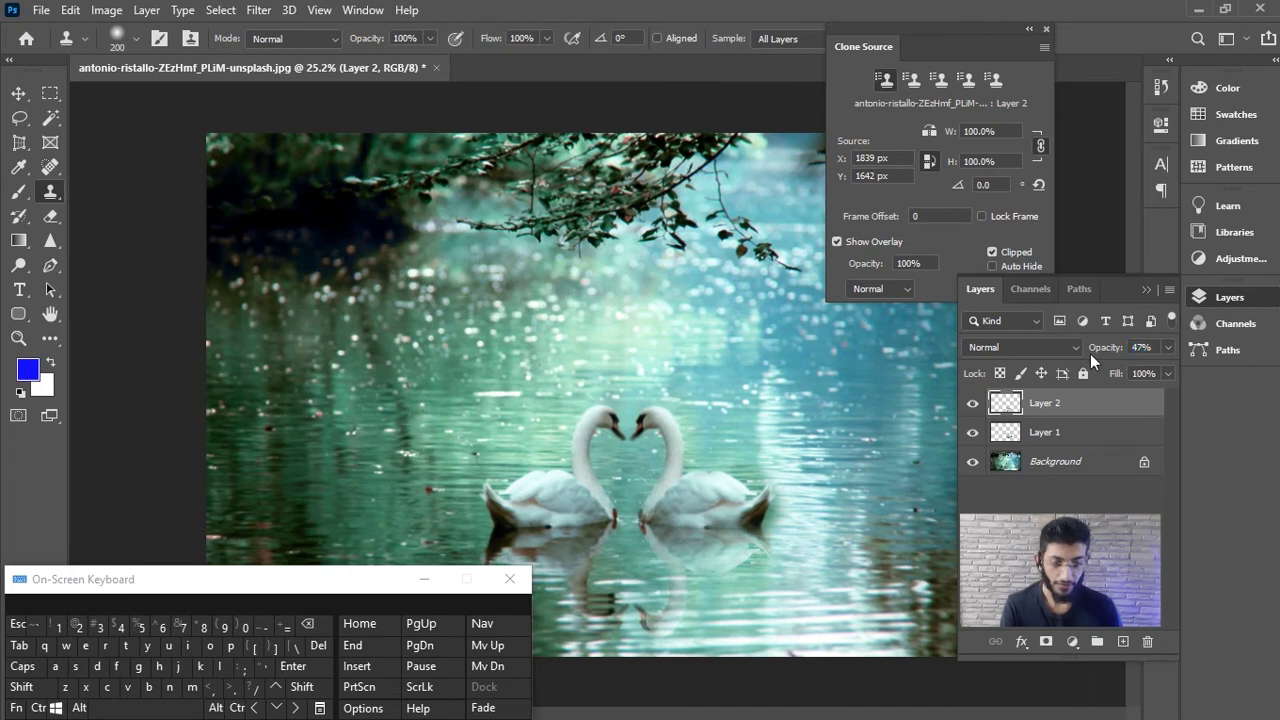
- Toggle the visibility of Layer 2 and Layer 1 to compare the cloned swan and reflection with the original photo
click(971, 408)
click(971, 410)
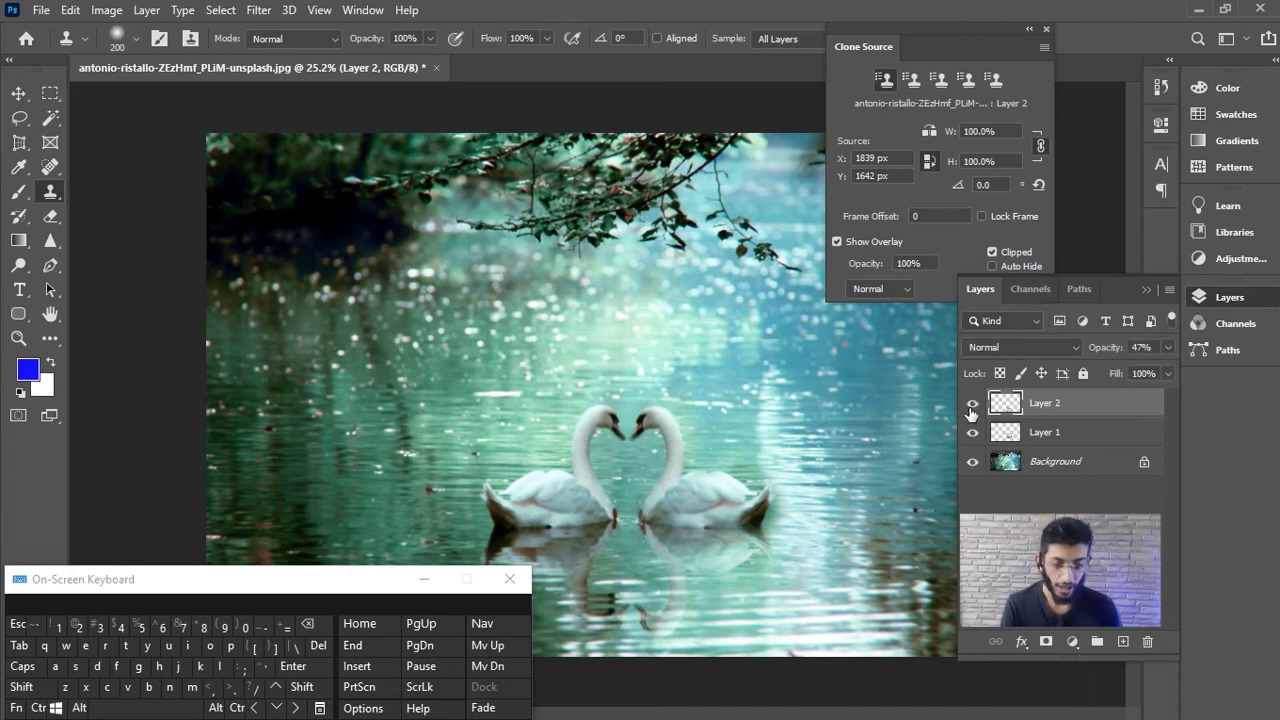
click(972, 404)
click(972, 432)
click(972, 432)
click(974, 433)
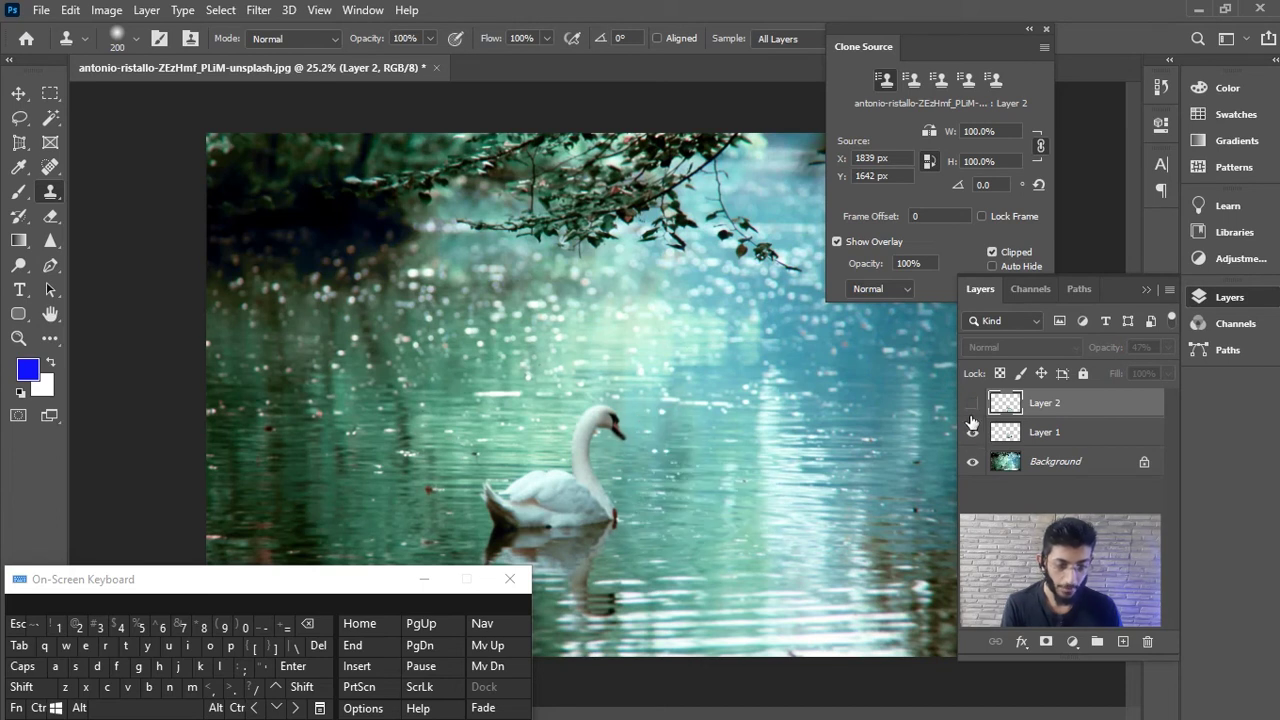
click(973, 430)
click(972, 404)
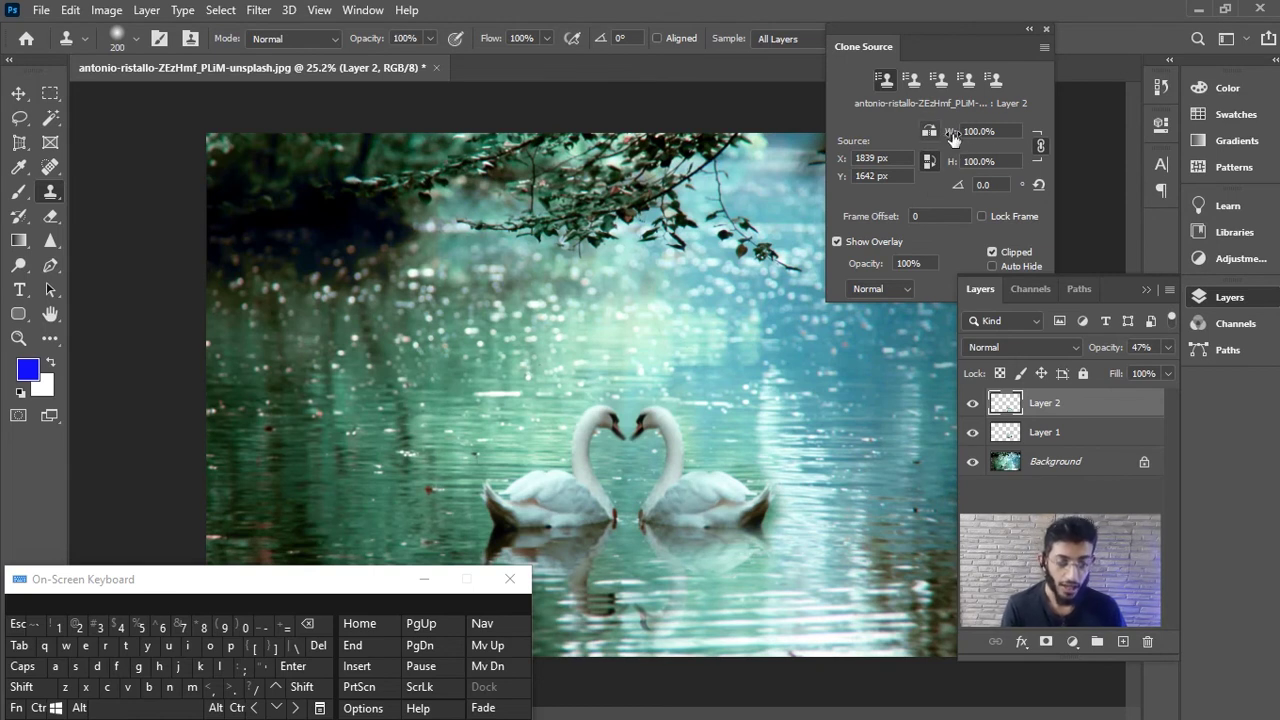
- Turn off the clone source's vertical flip and scale its linked width and height to 42%
drag(953, 138, 918, 141)
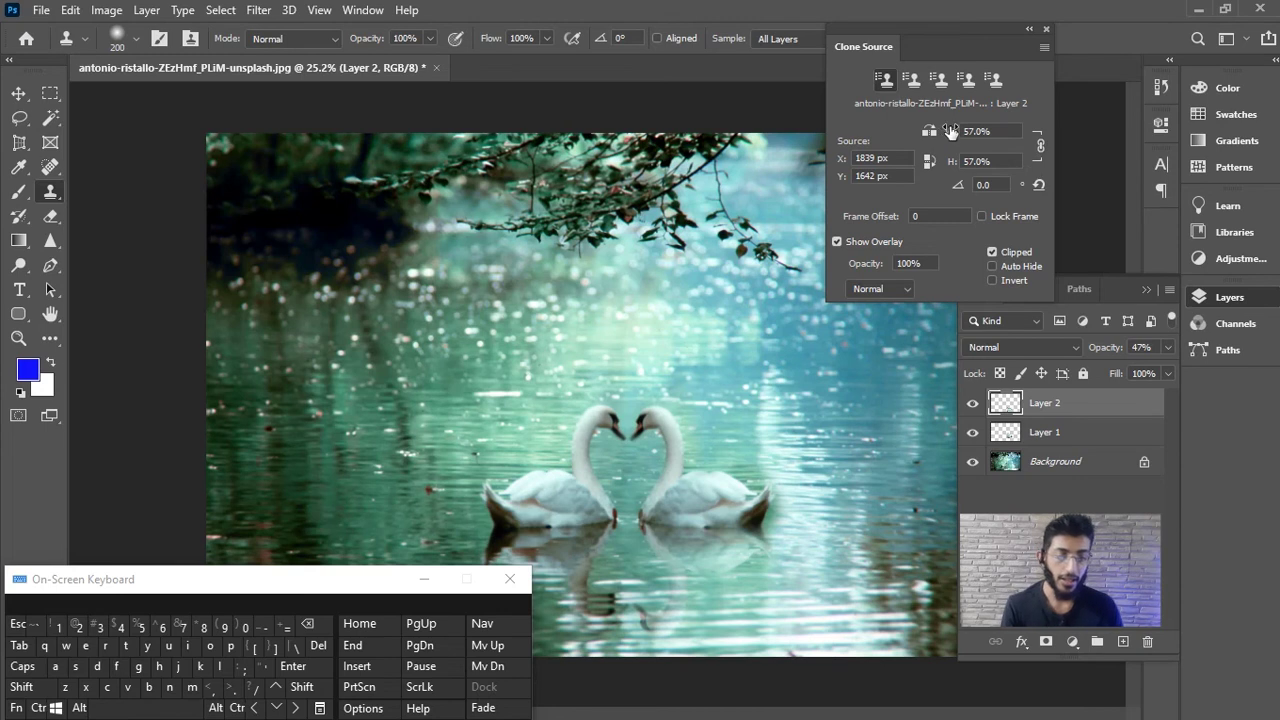
key(ctrl+comma)
click(1040, 146)
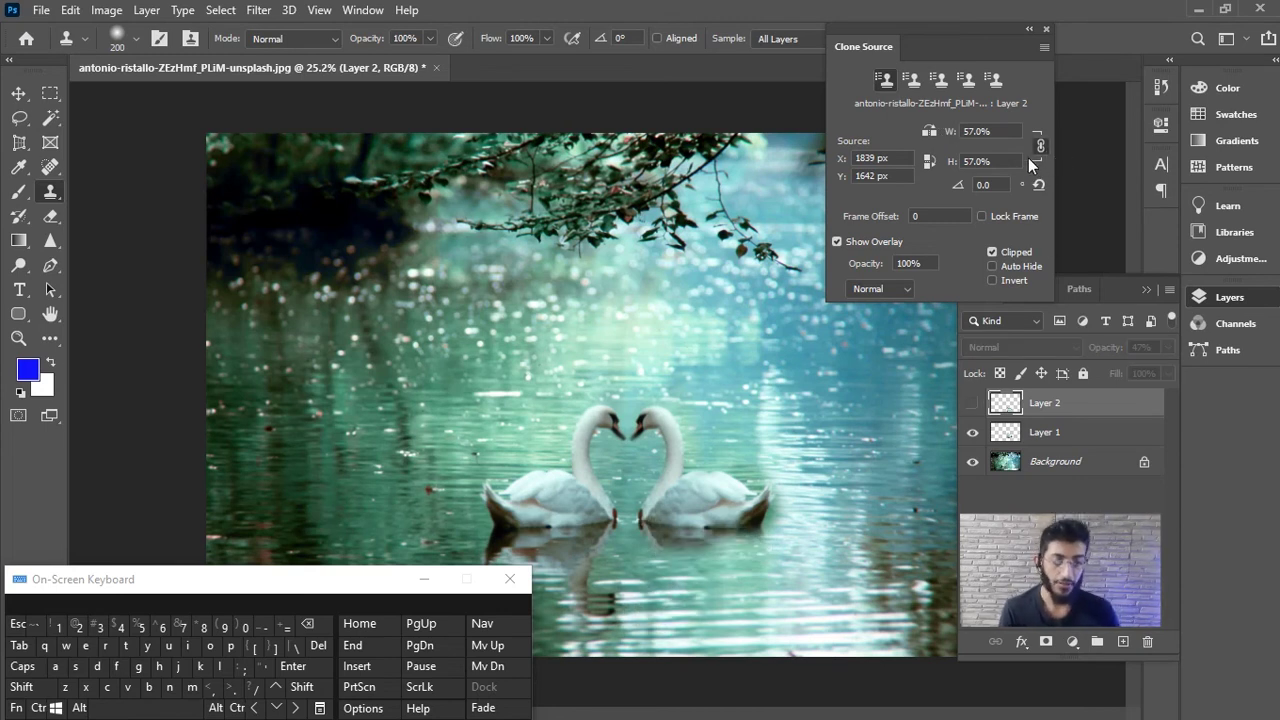
drag(953, 141, 930, 142)
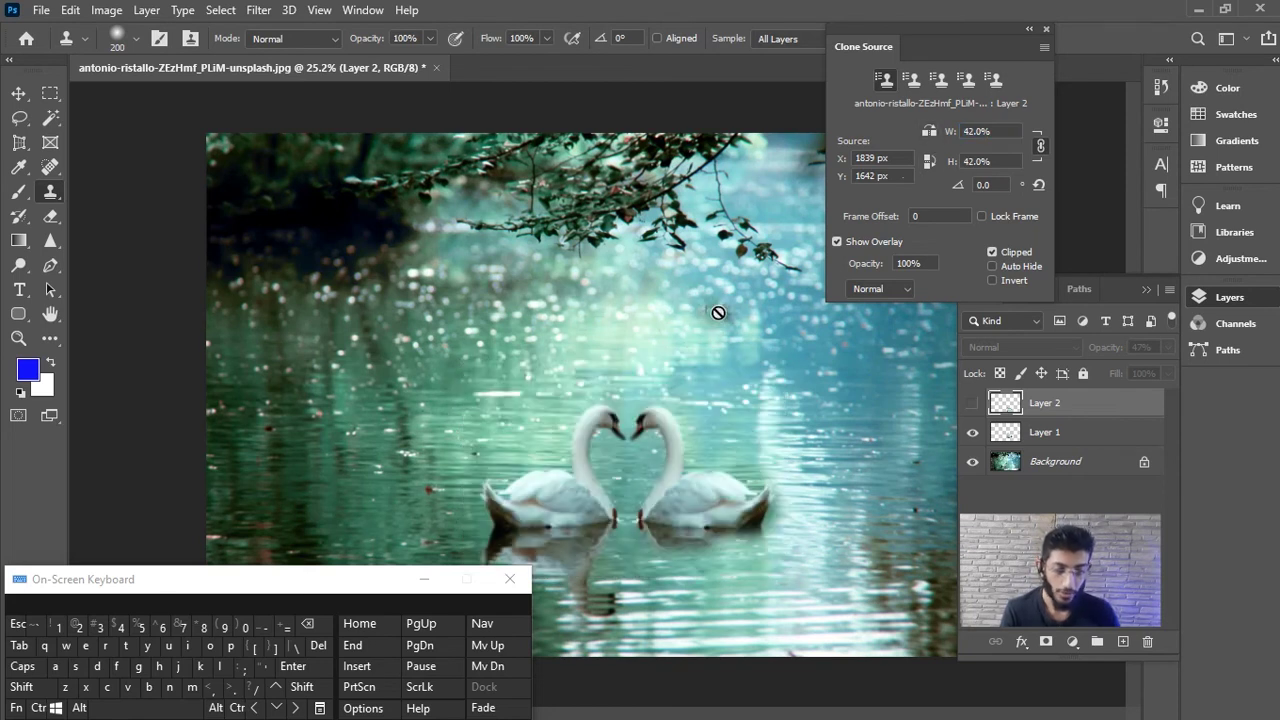
- Show Layer 2, select the Background layer, and clone a reduced copy of the swan pair onto the distant water at the upper right
key(alt)
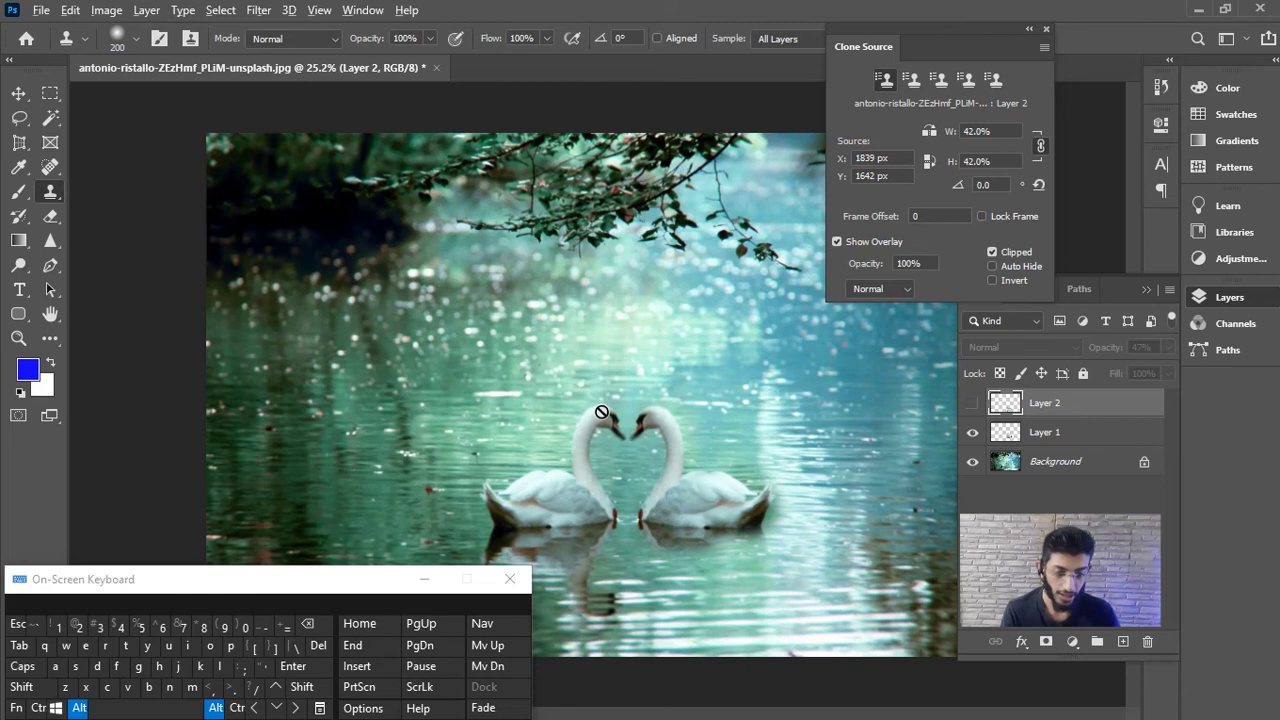
click(974, 404)
click(1088, 462)
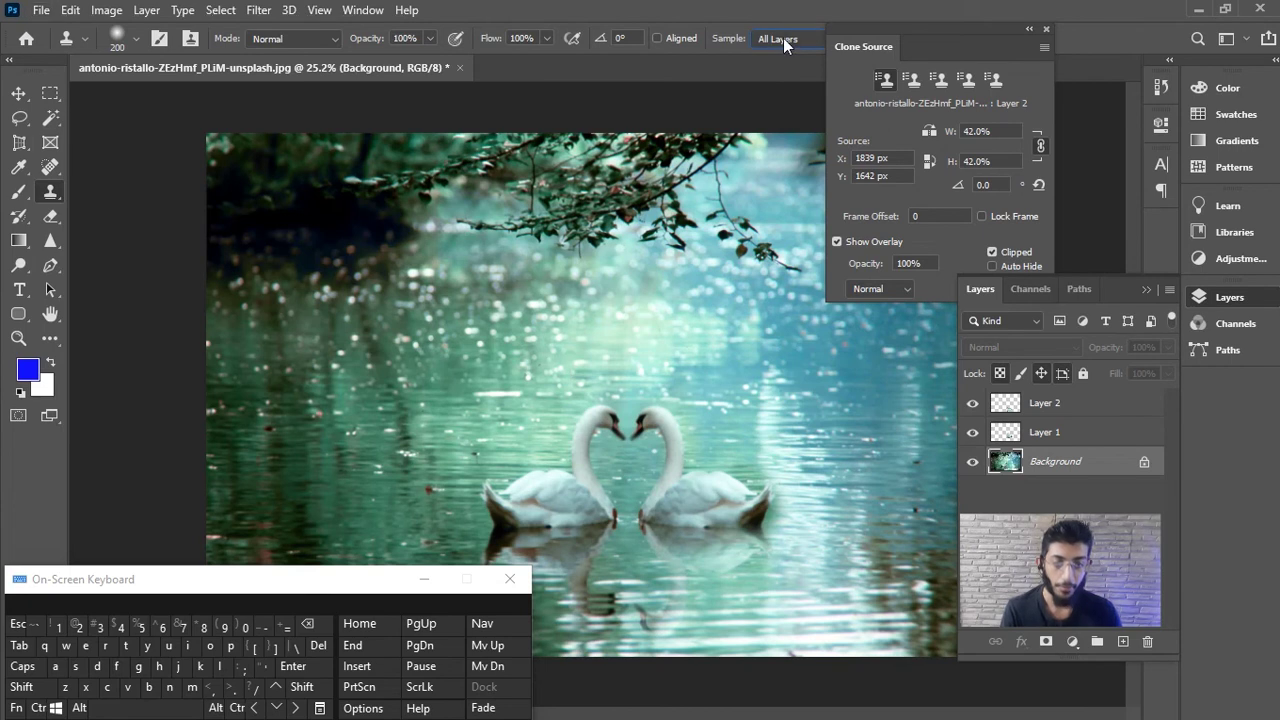
mouse_move(794, 323)
mouse_down()
mouse_move(751, 305)
mouse_move(777, 319)
mouse_move(777, 298)
mouse_move(790, 316)
mouse_move(778, 335)
mouse_move(823, 333)
mouse_move(800, 314)
mouse_move(790, 338)
mouse_up()
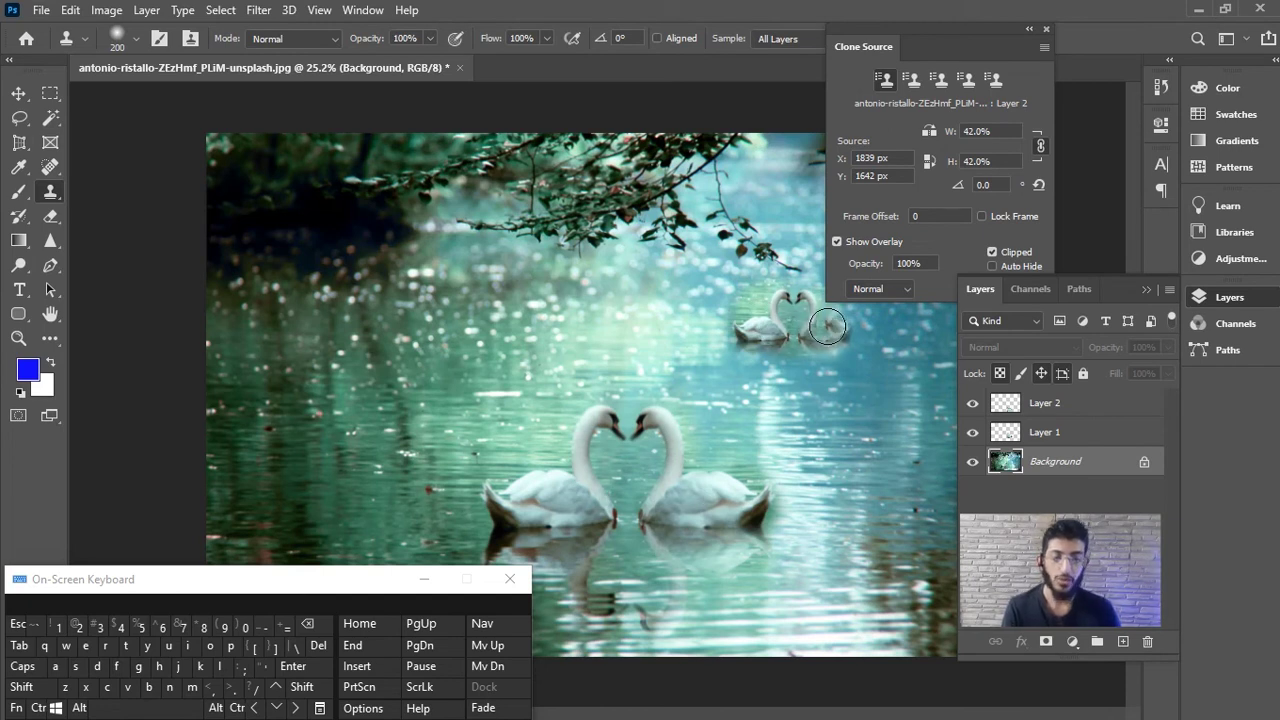
- Clone another 42% copy of the swan pair onto the dark distant water at the photo's upper left on the Background layer
scroll(868, 381, down, 1)
scroll(868, 381, down, 2)
scroll(868, 381, up, 1)
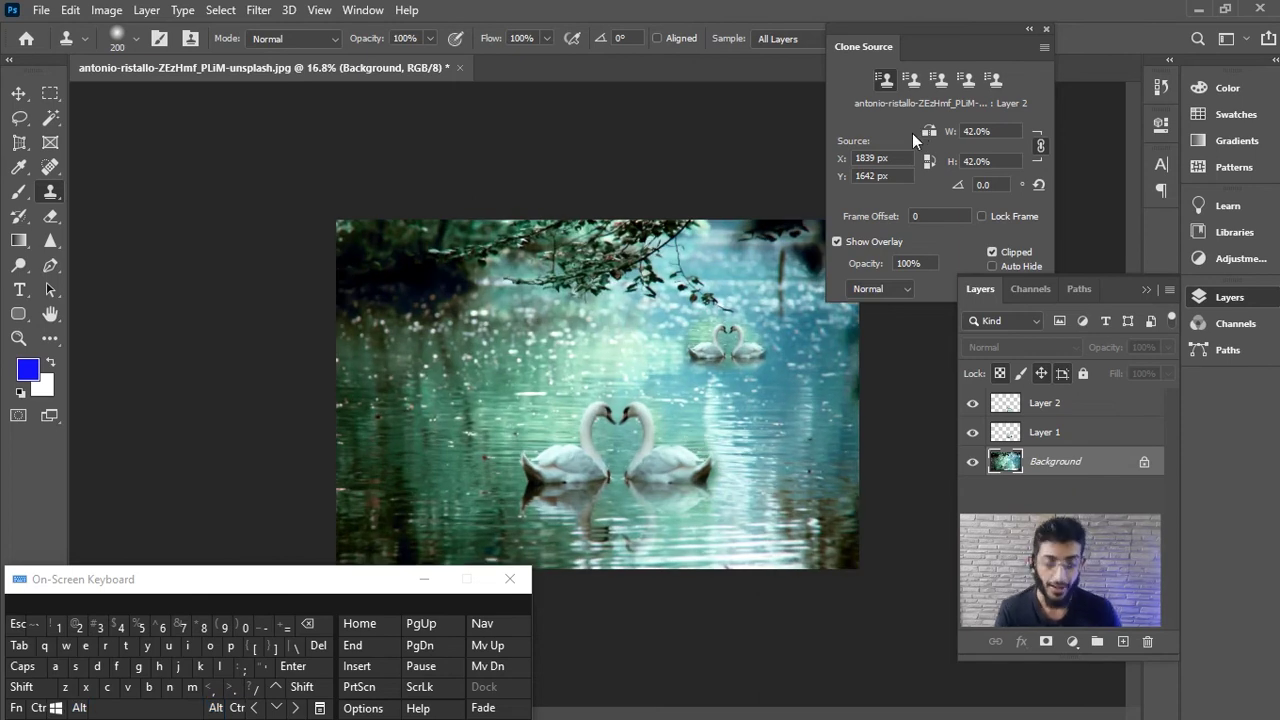
mouse_move(486, 314)
mouse_down()
mouse_move(514, 301)
mouse_move(513, 312)
mouse_move(481, 304)
mouse_move(474, 288)
mouse_move(450, 299)
mouse_move(463, 304)
mouse_move(447, 324)
mouse_move(495, 325)
mouse_up()
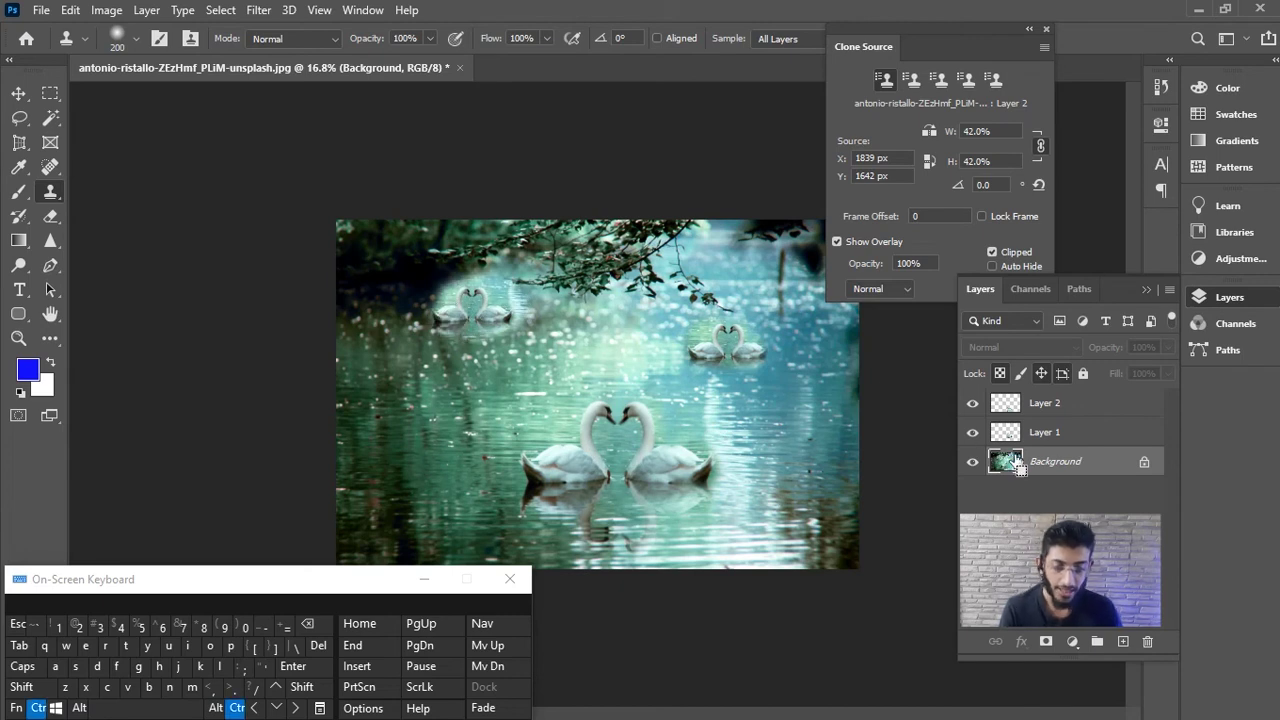
- Undo both reduced swan copies on the Background layer and add a new empty layer above Layer 2
key(ctrl+z)
key(ctrl+z)
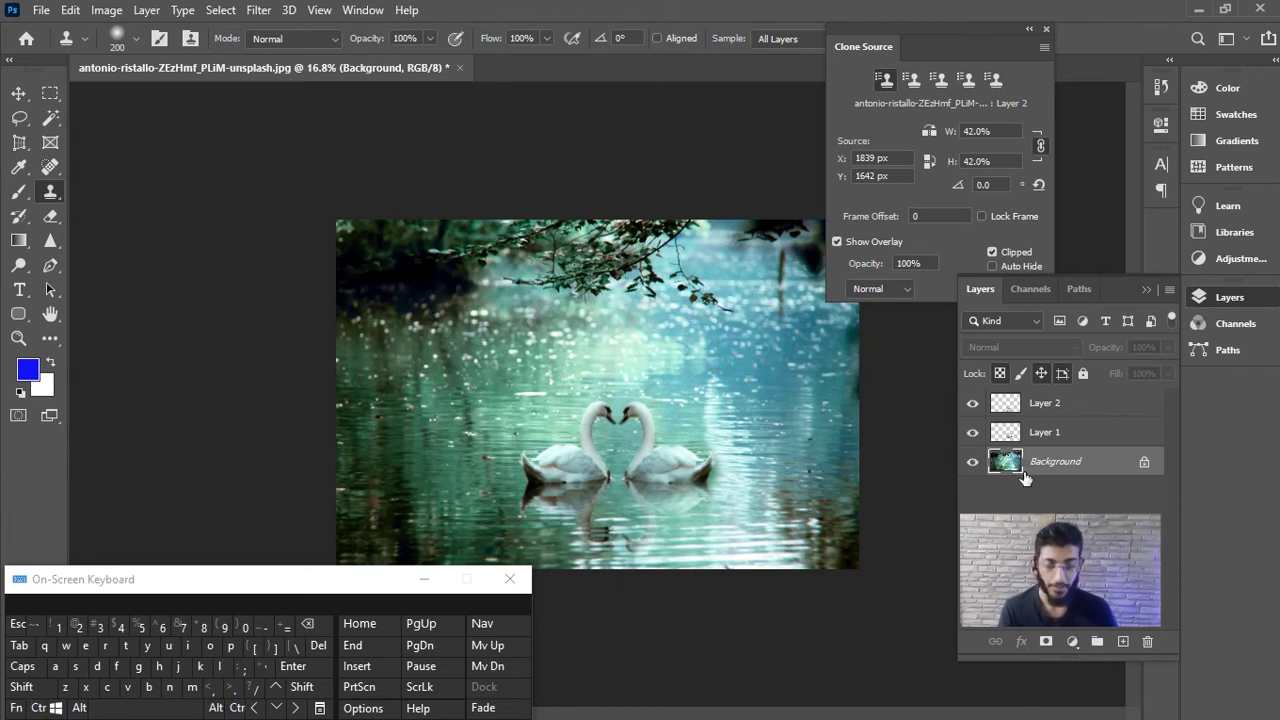
click(1066, 404)
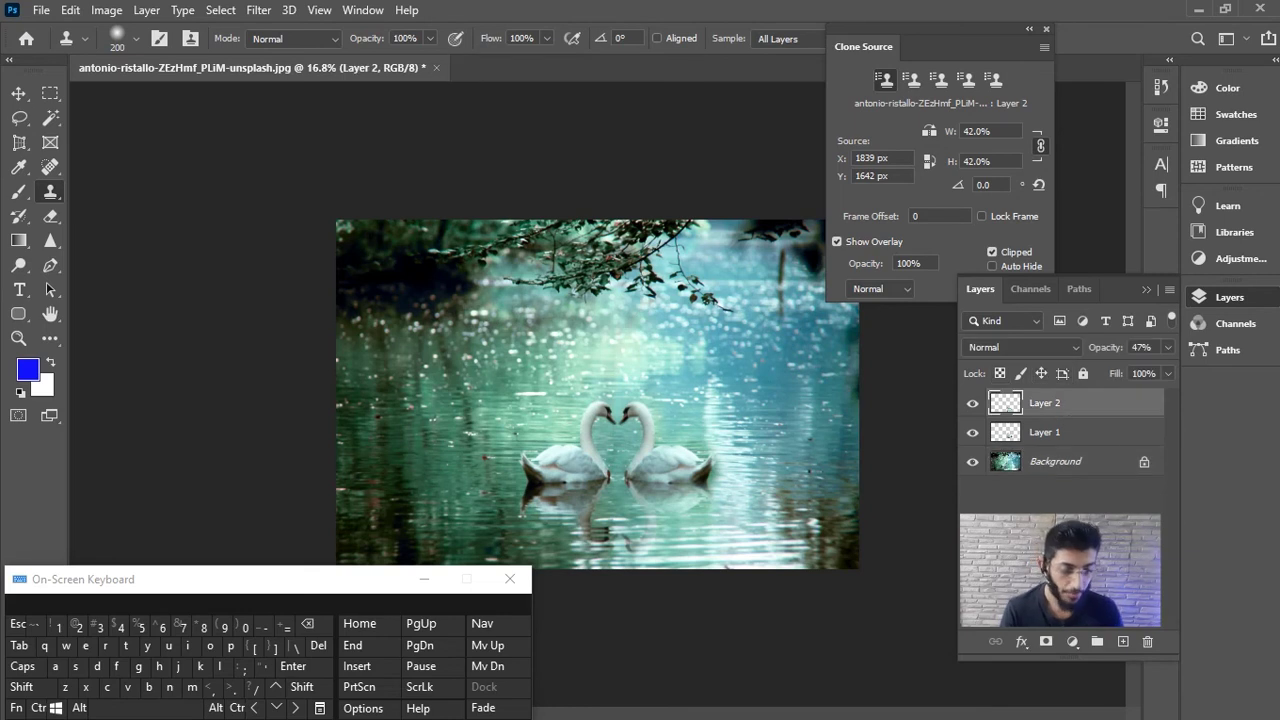
click(1120, 640)
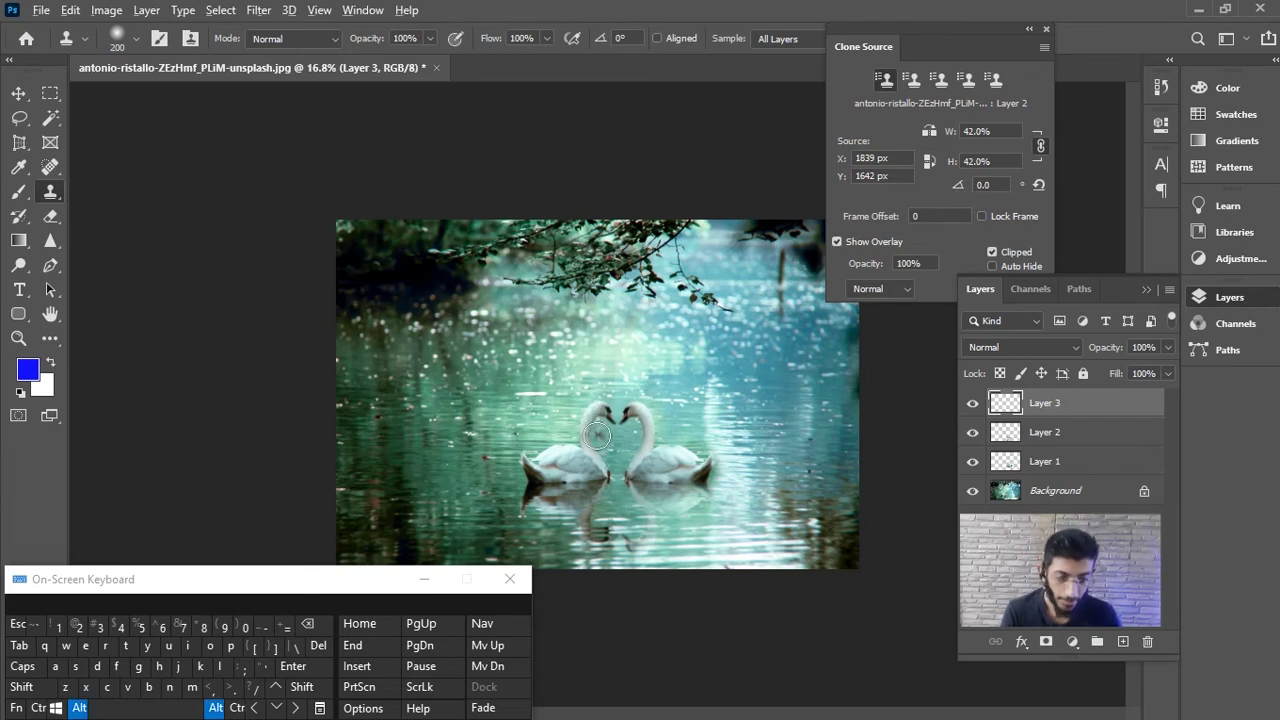
- Sample the swans' beaks, rotate the clone source to -8.2°, and clone the tilted 42% pair onto the distant water on Layer 3
scroll(598, 412, up, 3)
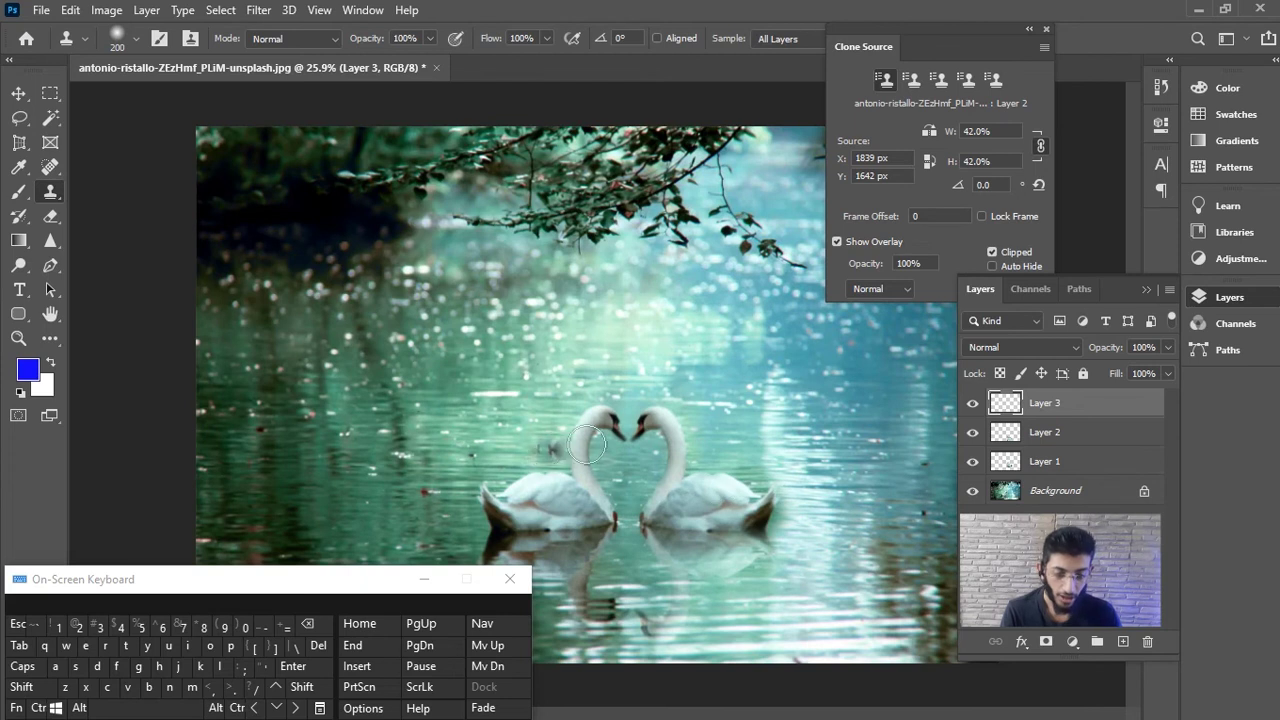
key(alt)
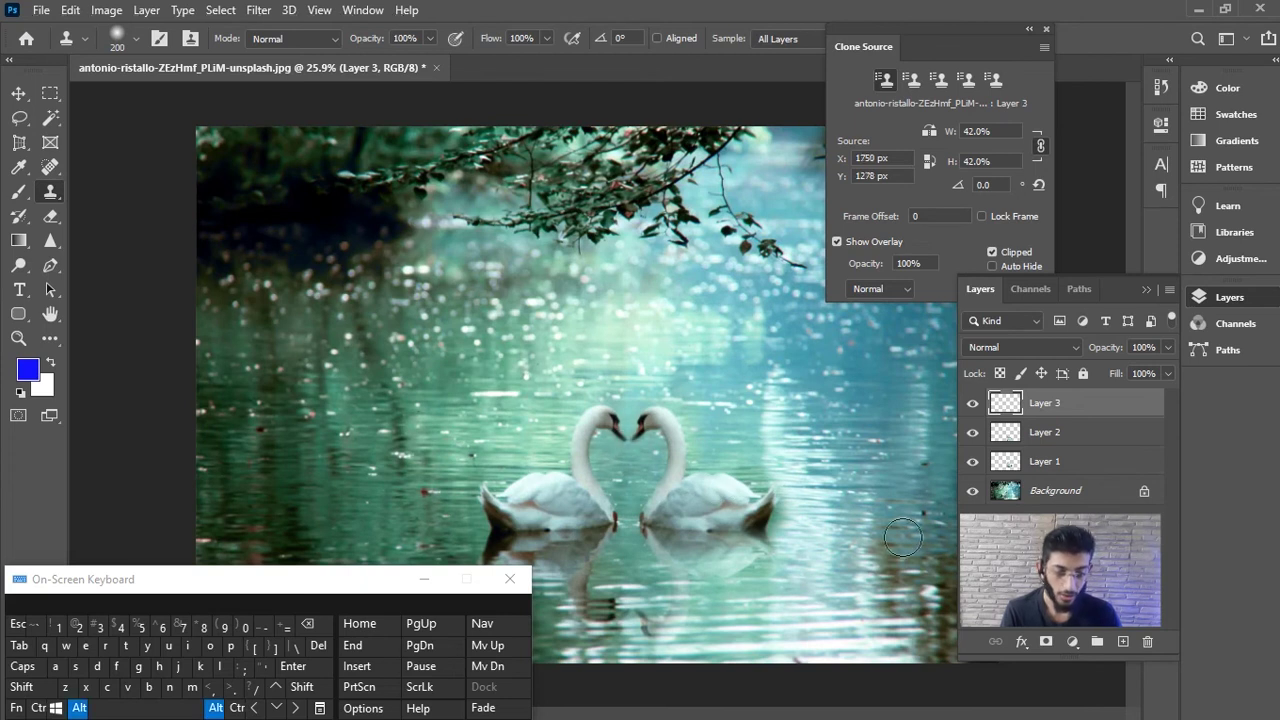
alt+click(624, 438)
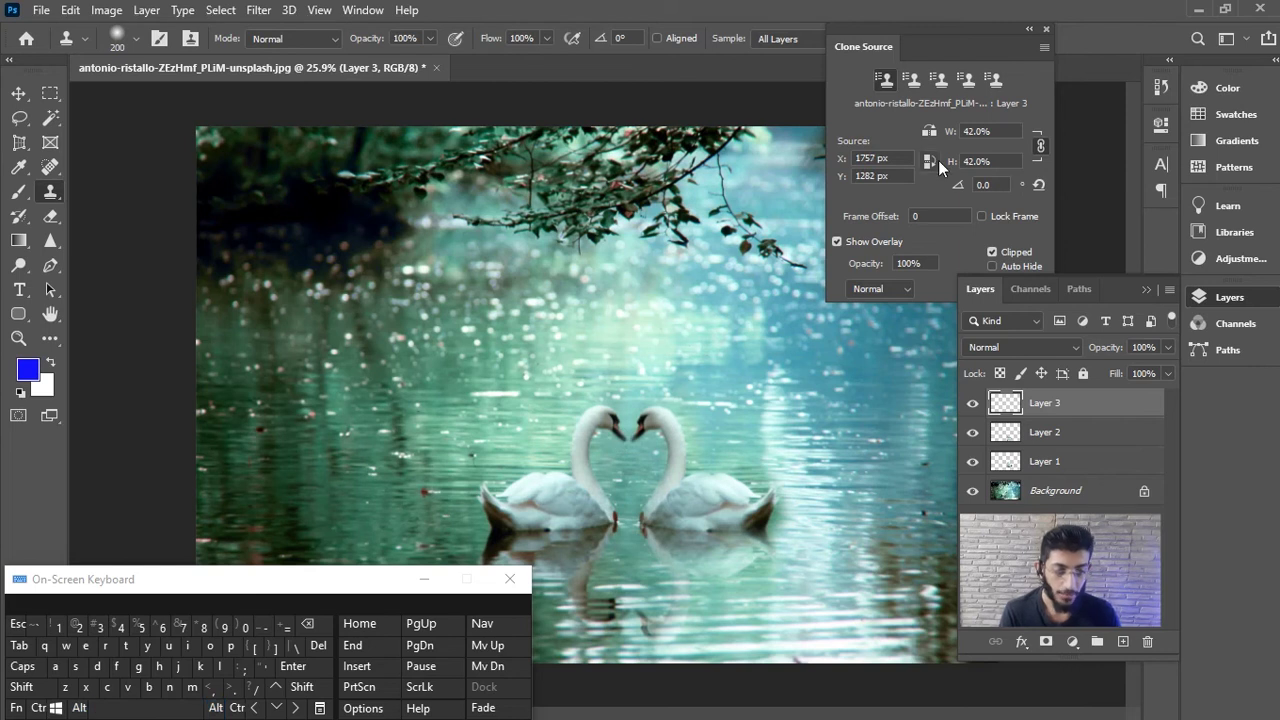
drag(962, 190, 883, 209)
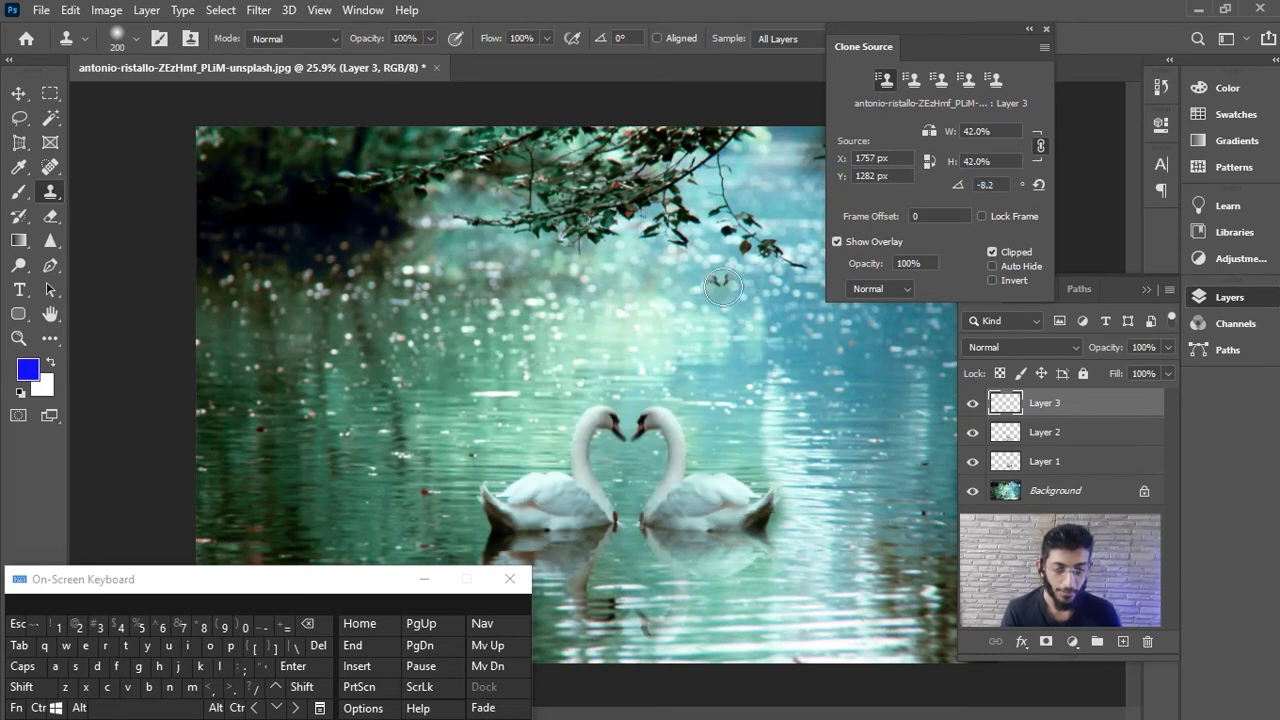
mouse_move(724, 278)
mouse_down()
mouse_move(776, 304)
mouse_move(700, 312)
mouse_move(783, 315)
mouse_move(717, 337)
mouse_up()
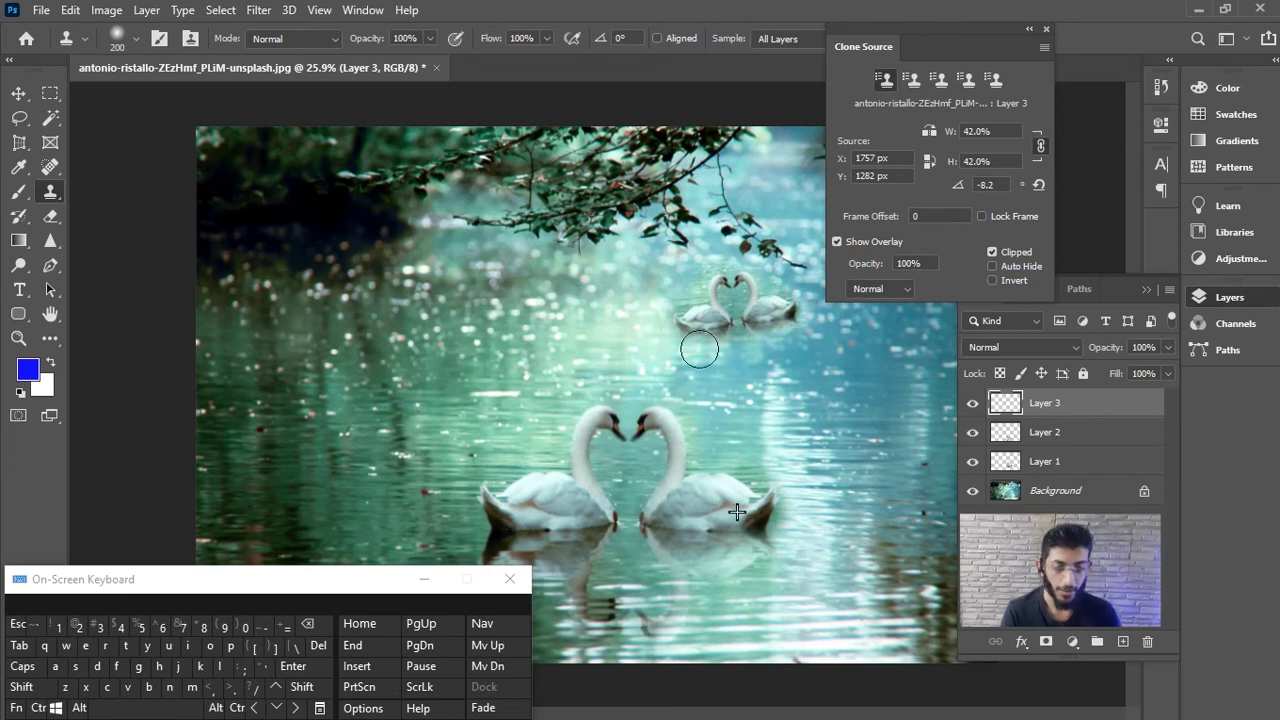
- Reset the clone source's rotation to 0.0° and sample several points across the photo to compare their X and Y source coordinates
scroll(771, 506, down, 1)
scroll(804, 510, up, 2)
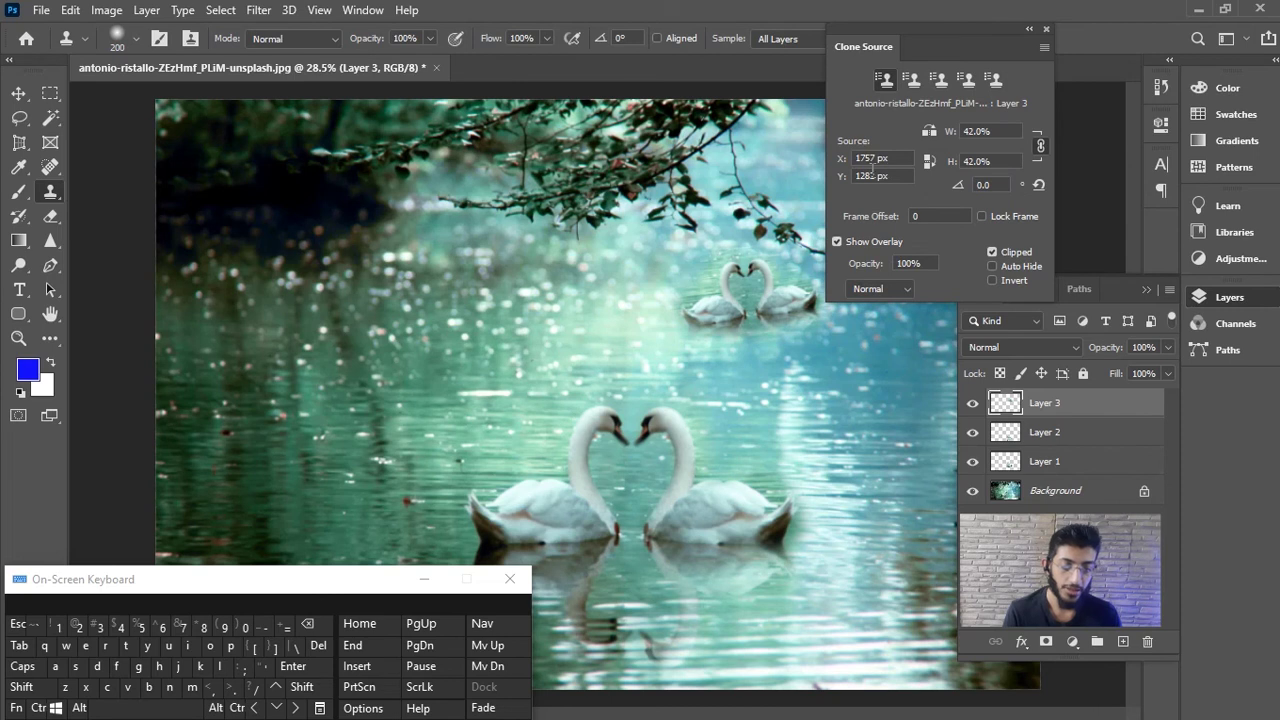
alt+click(622, 269)
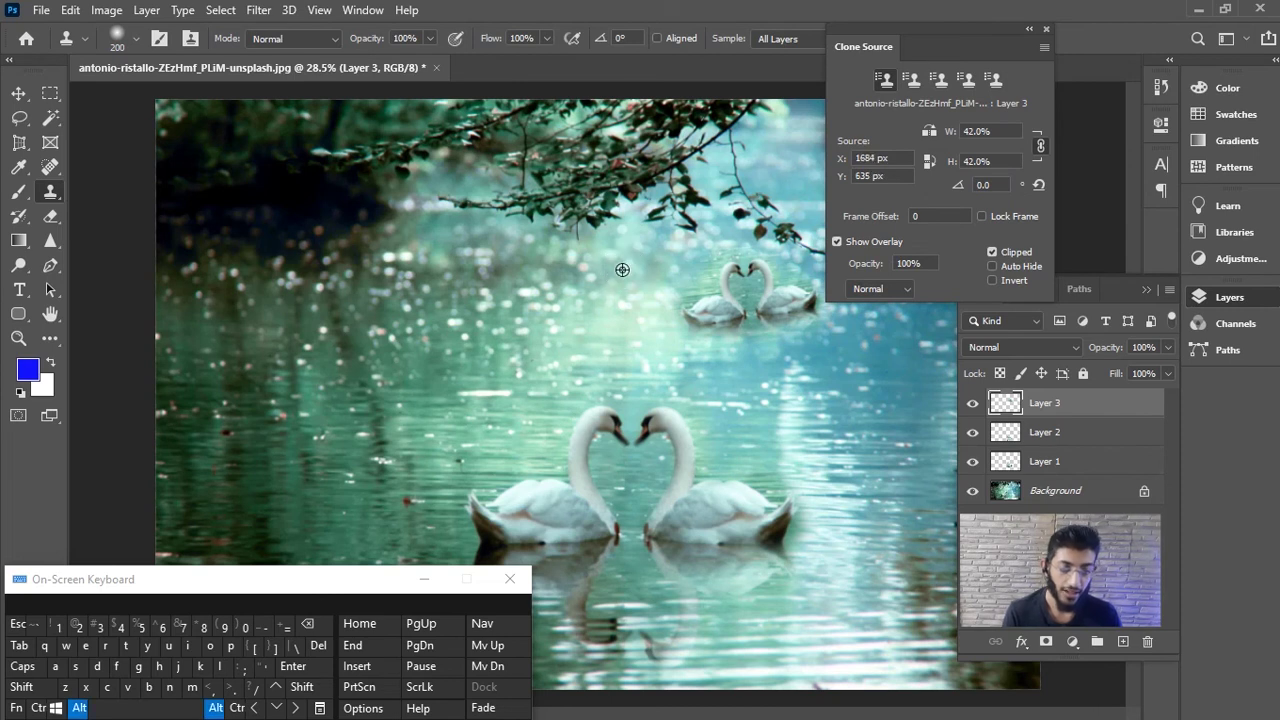
alt+click(692, 230)
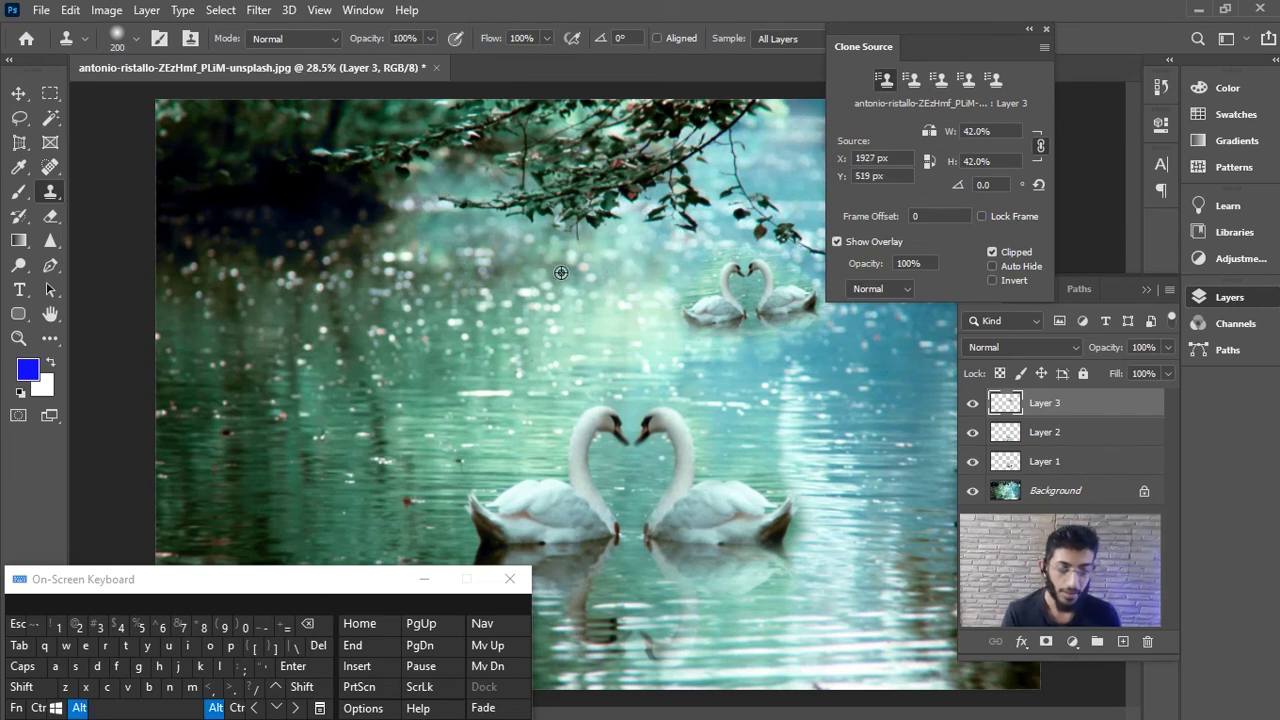
alt+click(264, 172)
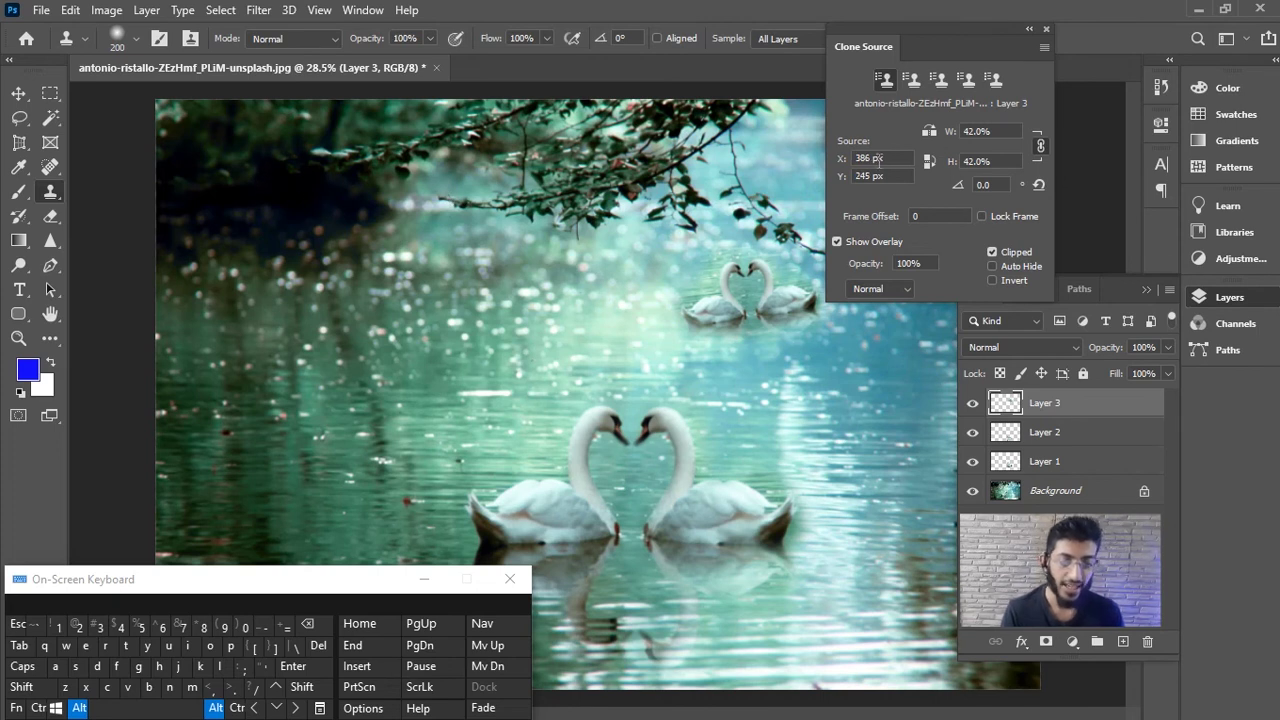
alt+click(303, 173)
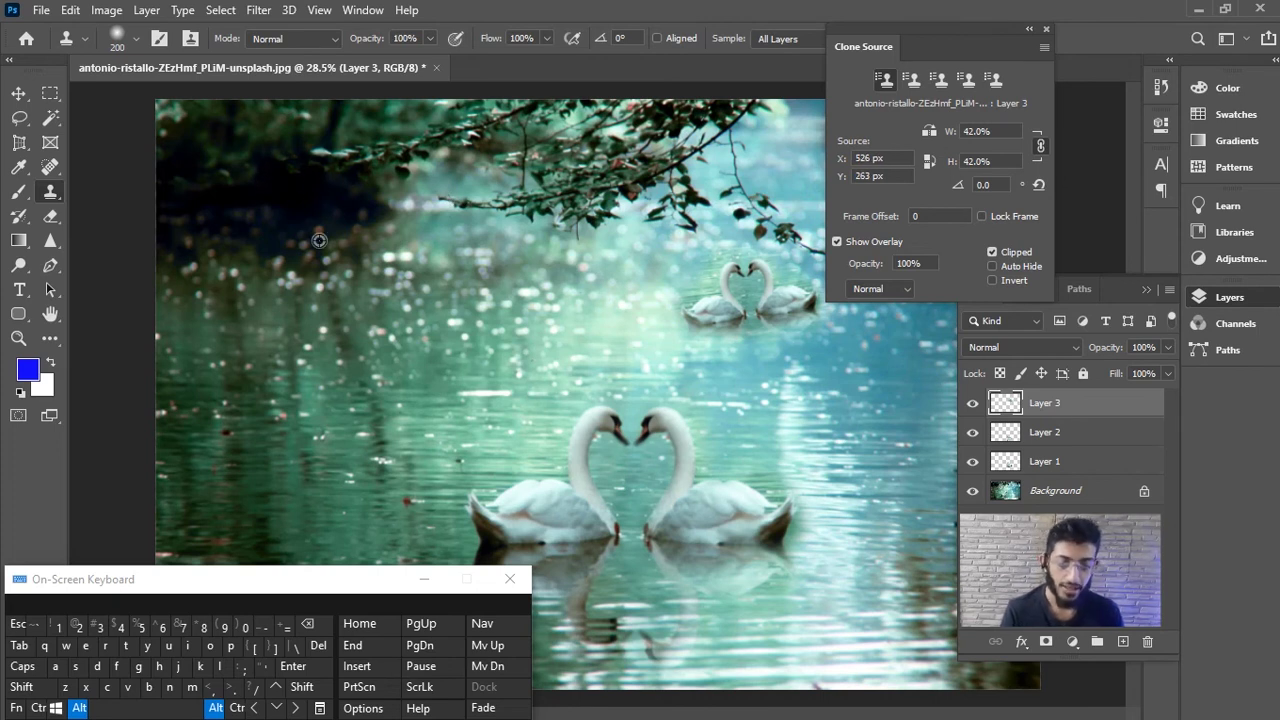
alt+click(184, 124)
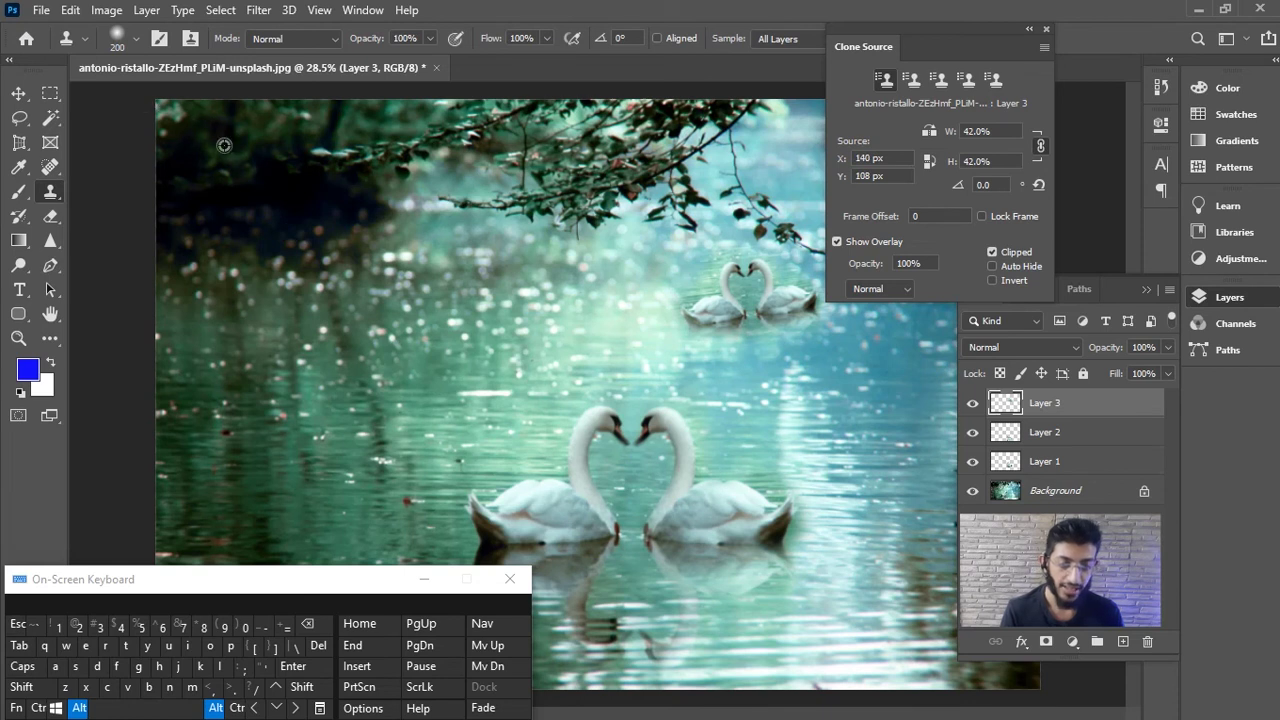
alt+click(481, 294)
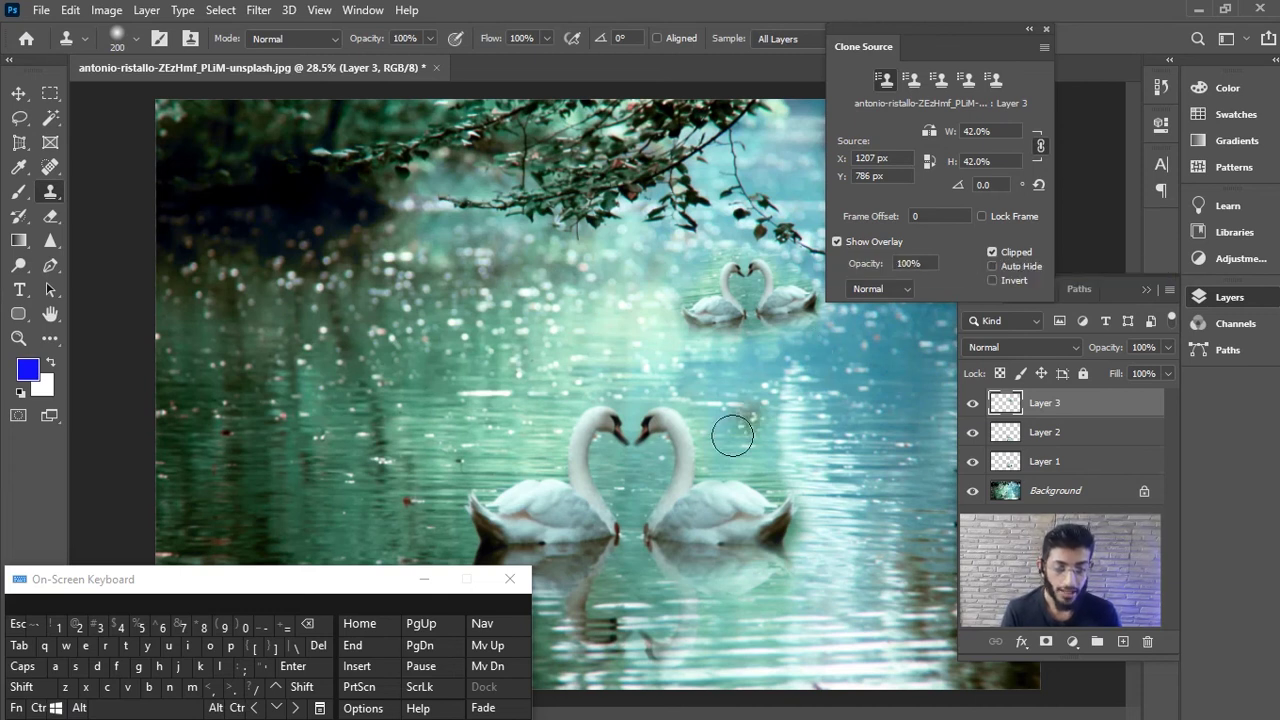
key(alt)
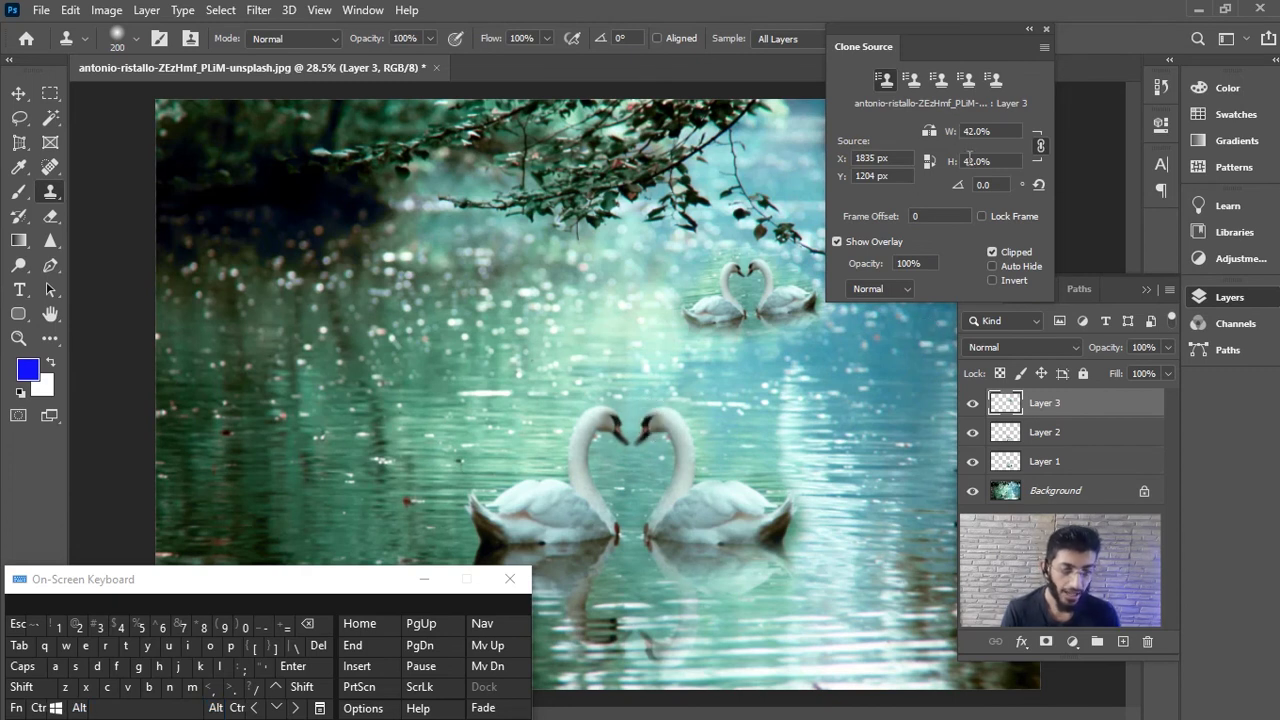
- Set the clone source's linked width and height to 75% and sample the right swan's beak as the source
text(75)
key(Return)
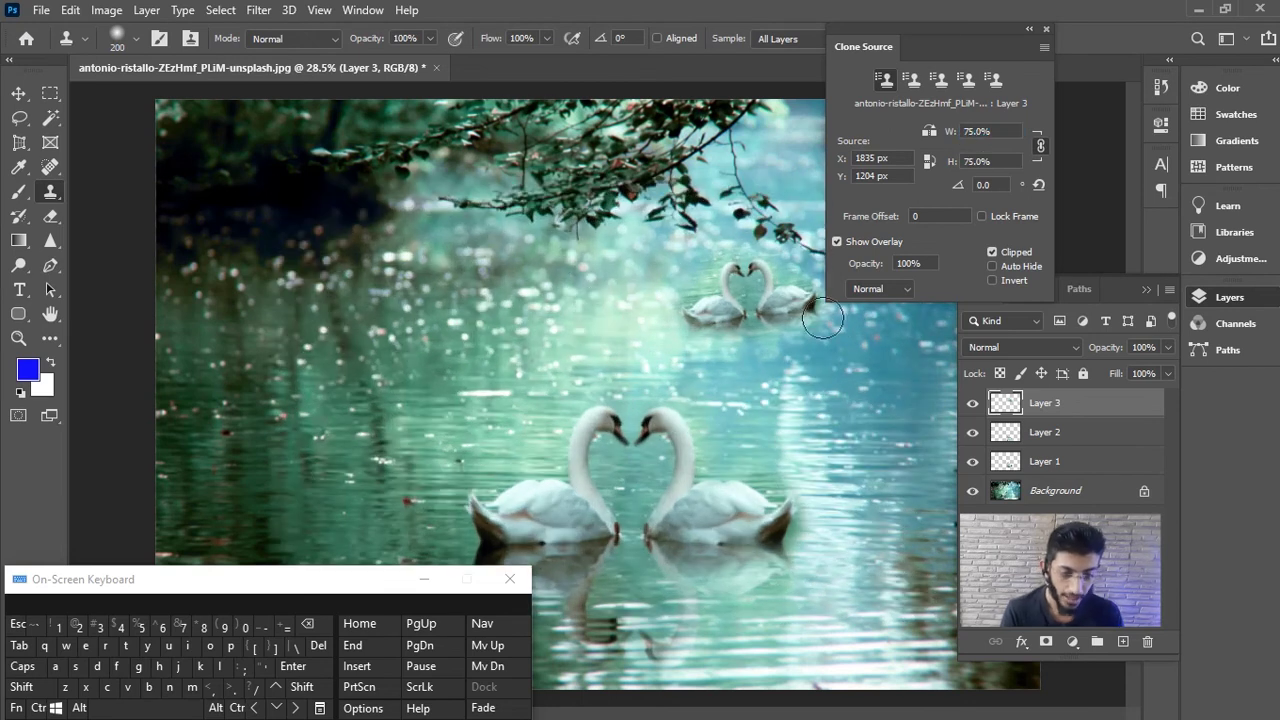
alt+click(641, 432)
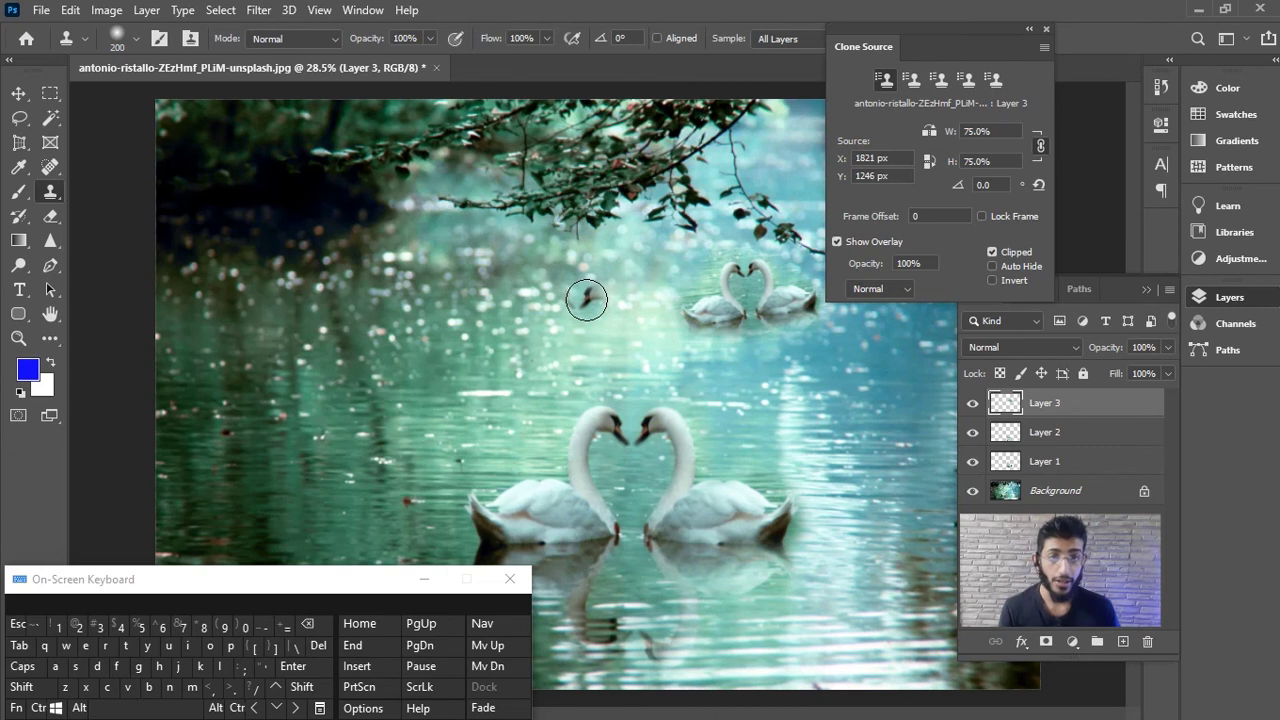
- Try cloning the swans' heads with Show Overlay on and off, undoing each stroke and turning the overlay back on
mouse_move(580, 310)
mouse_down()
mouse_move(594, 306)
mouse_move(551, 320)
mouse_move(550, 300)
mouse_up()
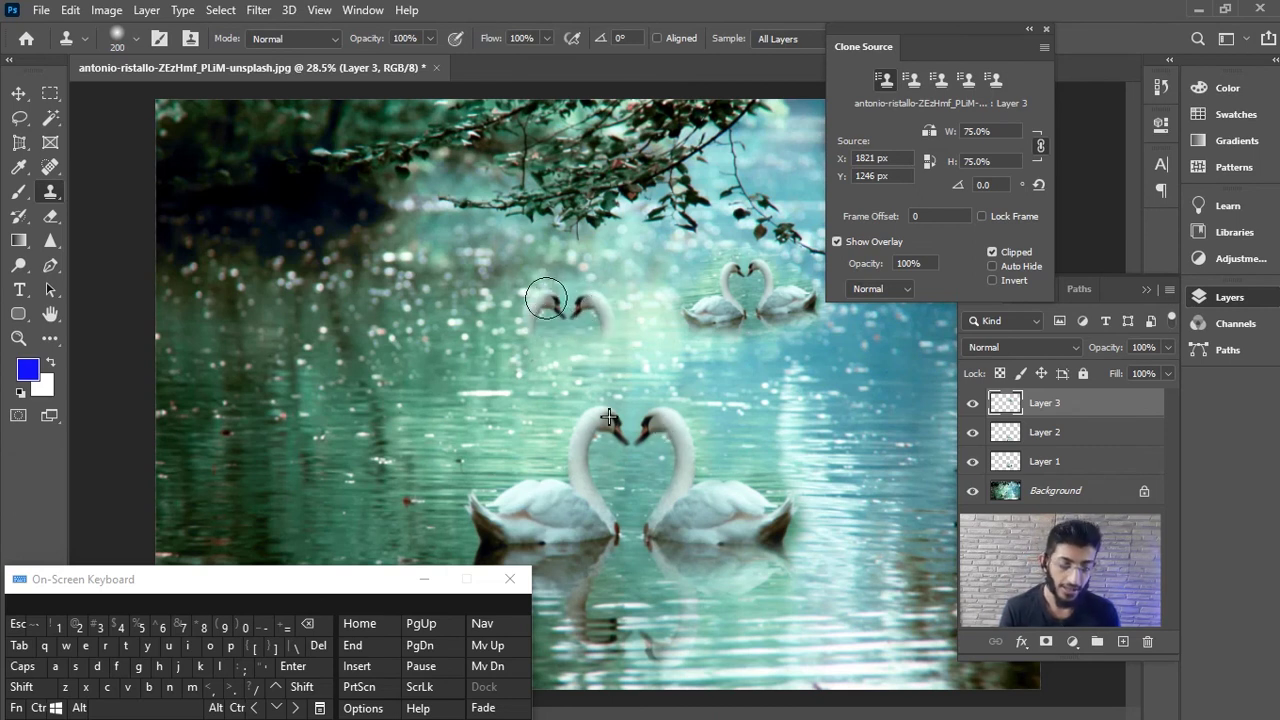
key(ctrl+z)
click(838, 242)
mouse_move(551, 294)
mouse_down()
mouse_move(590, 322)
mouse_move(589, 293)
mouse_move(558, 290)
mouse_up()
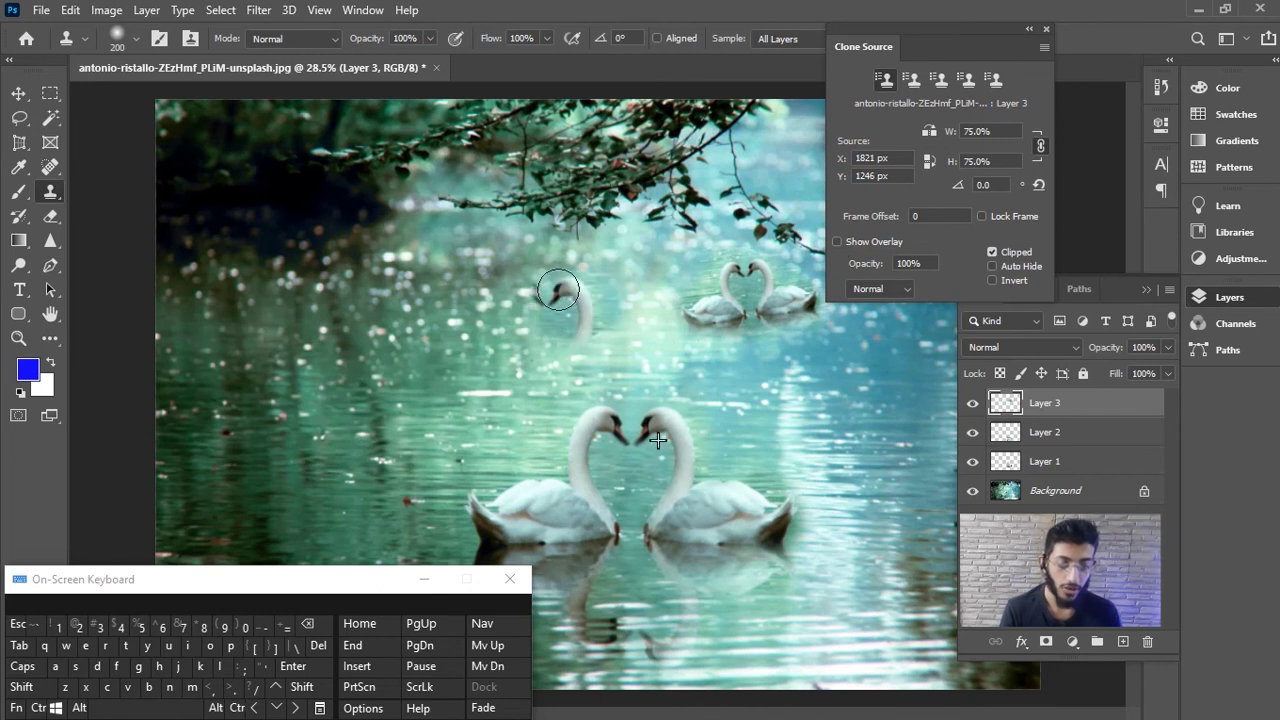
key(ctrl+z)
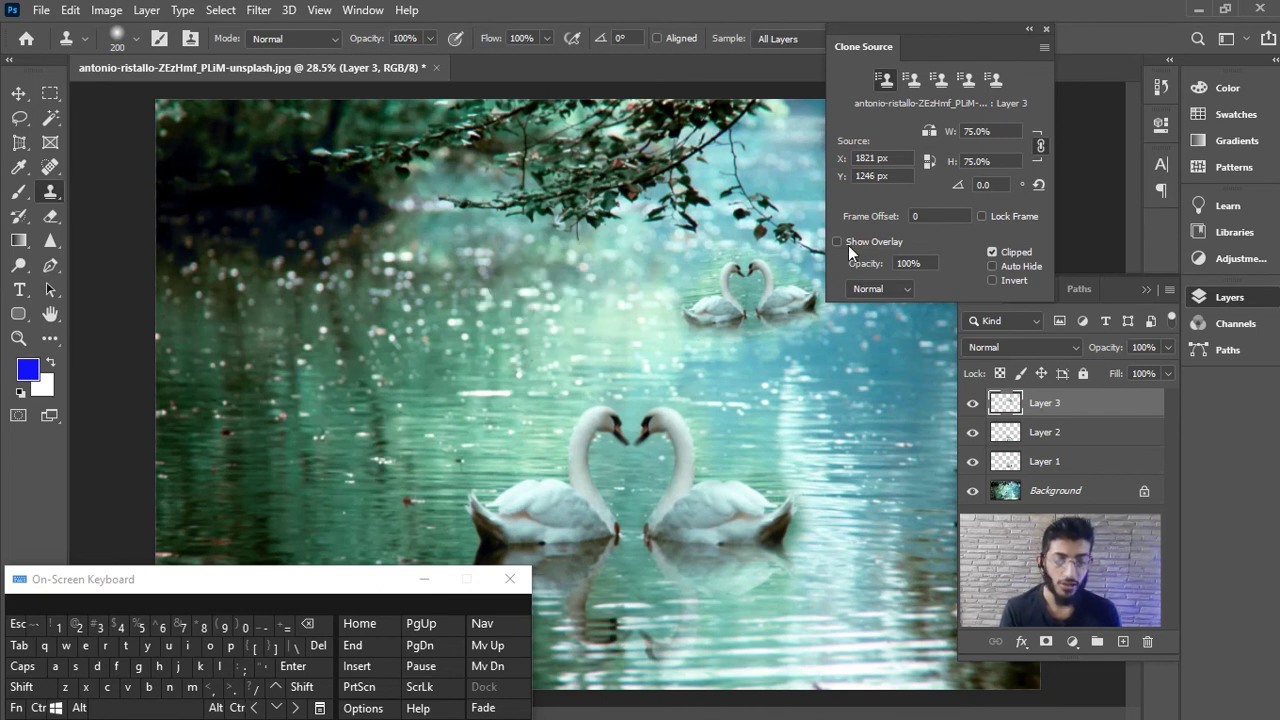
click(849, 247)
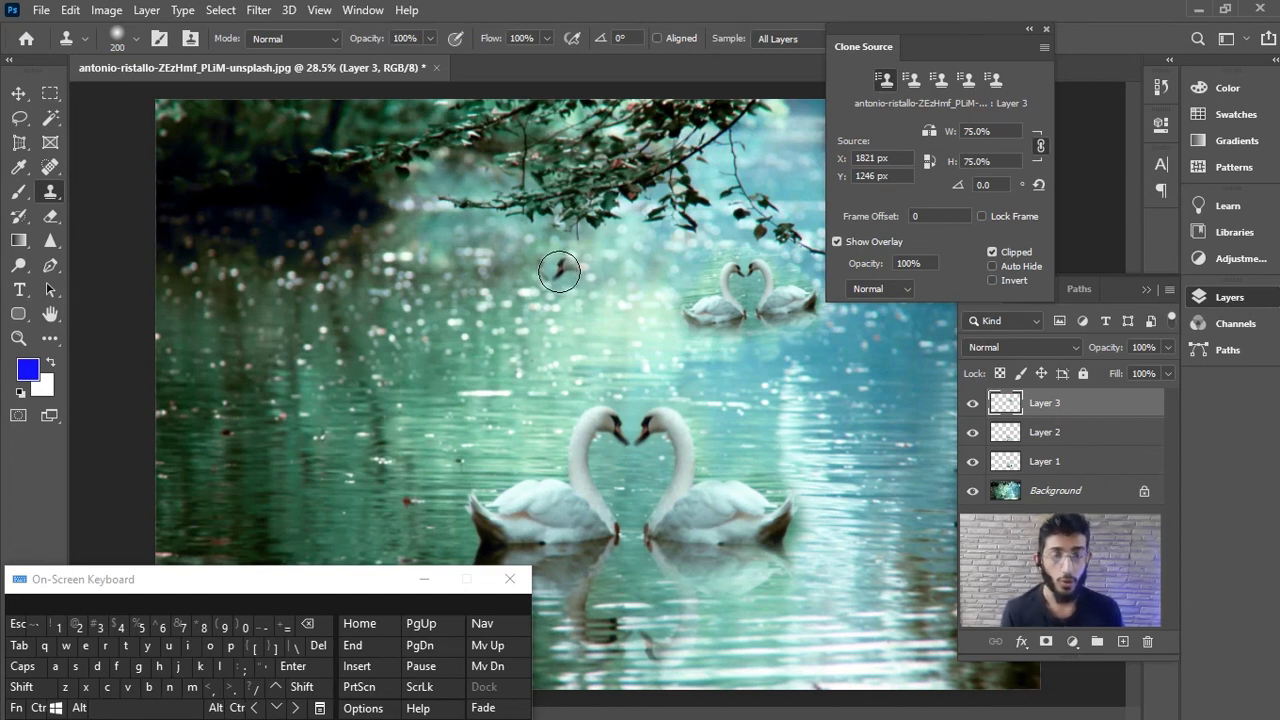
- Turn off Clipped to preview the whole clone source, try the overlay at 57% opacity, and restore it to 100%
click(992, 253)
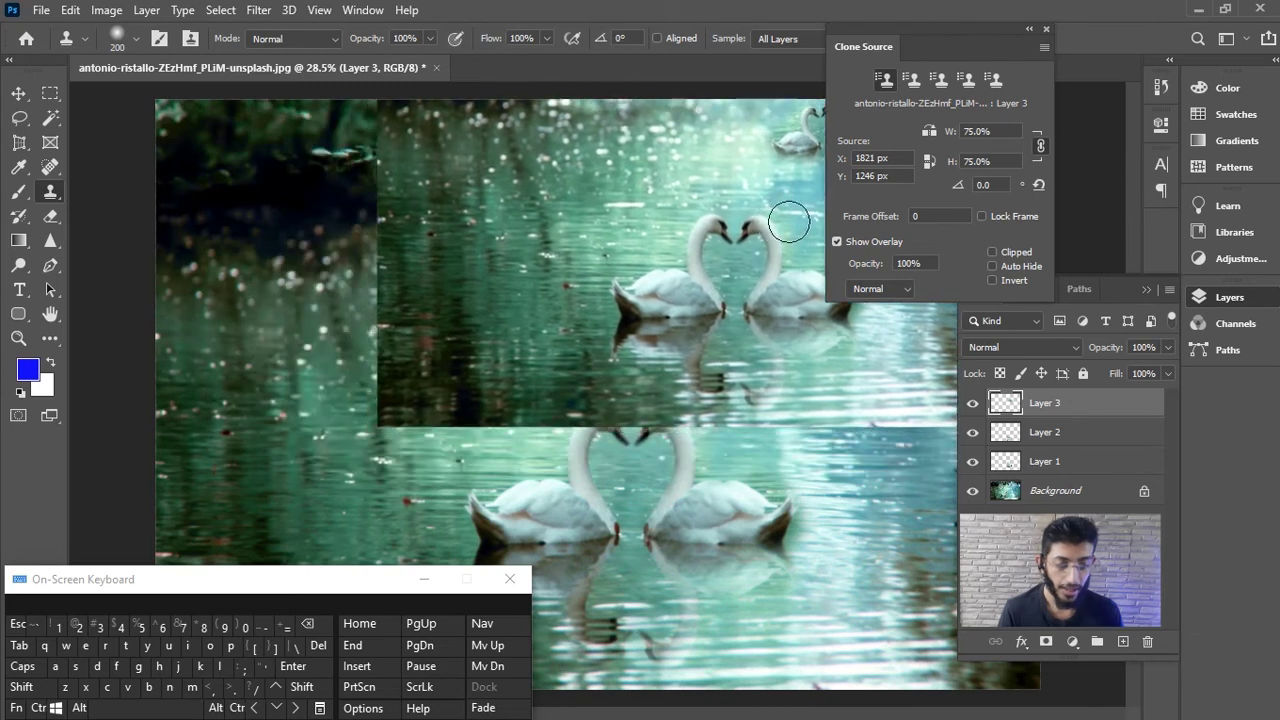
click(992, 253)
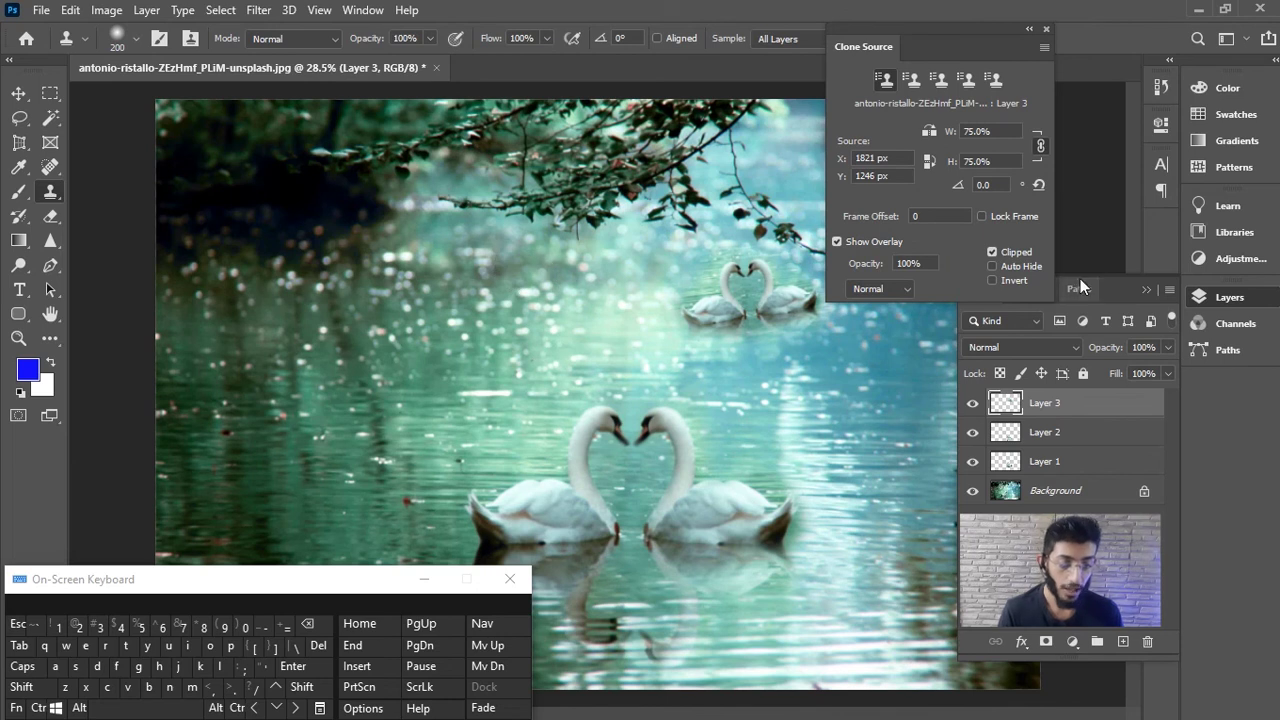
click(992, 253)
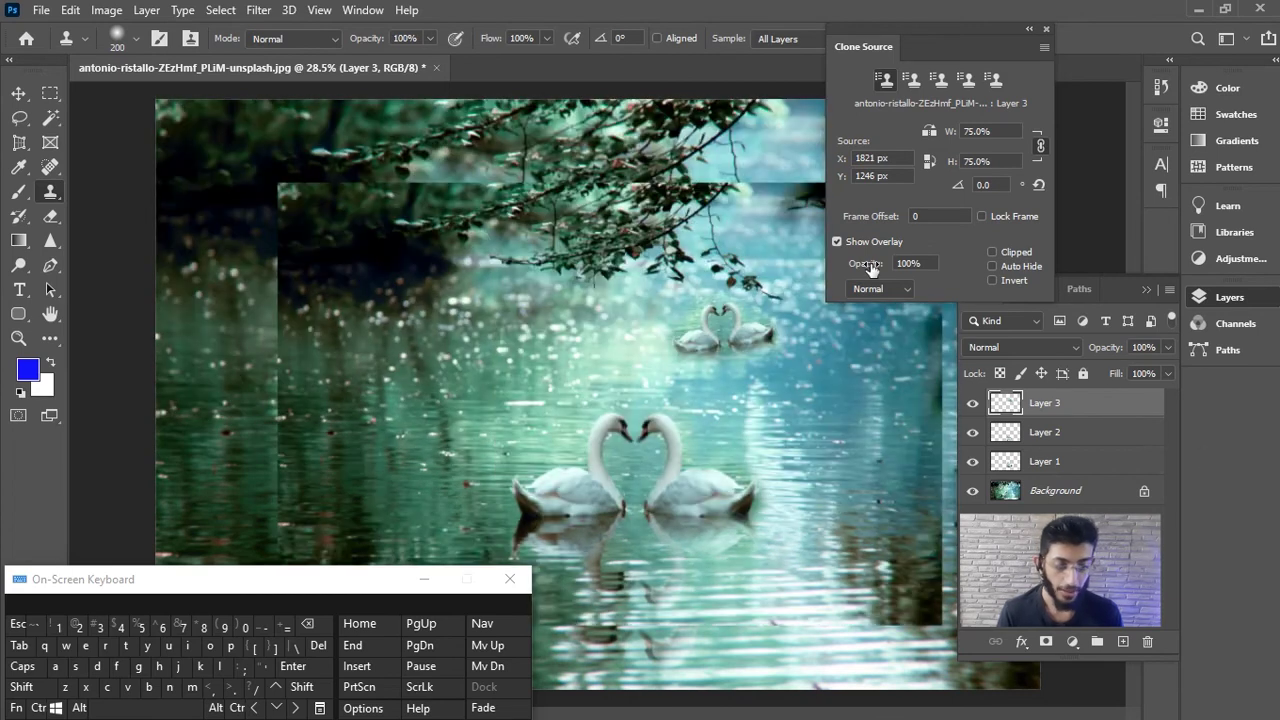
drag(868, 263, 842, 264)
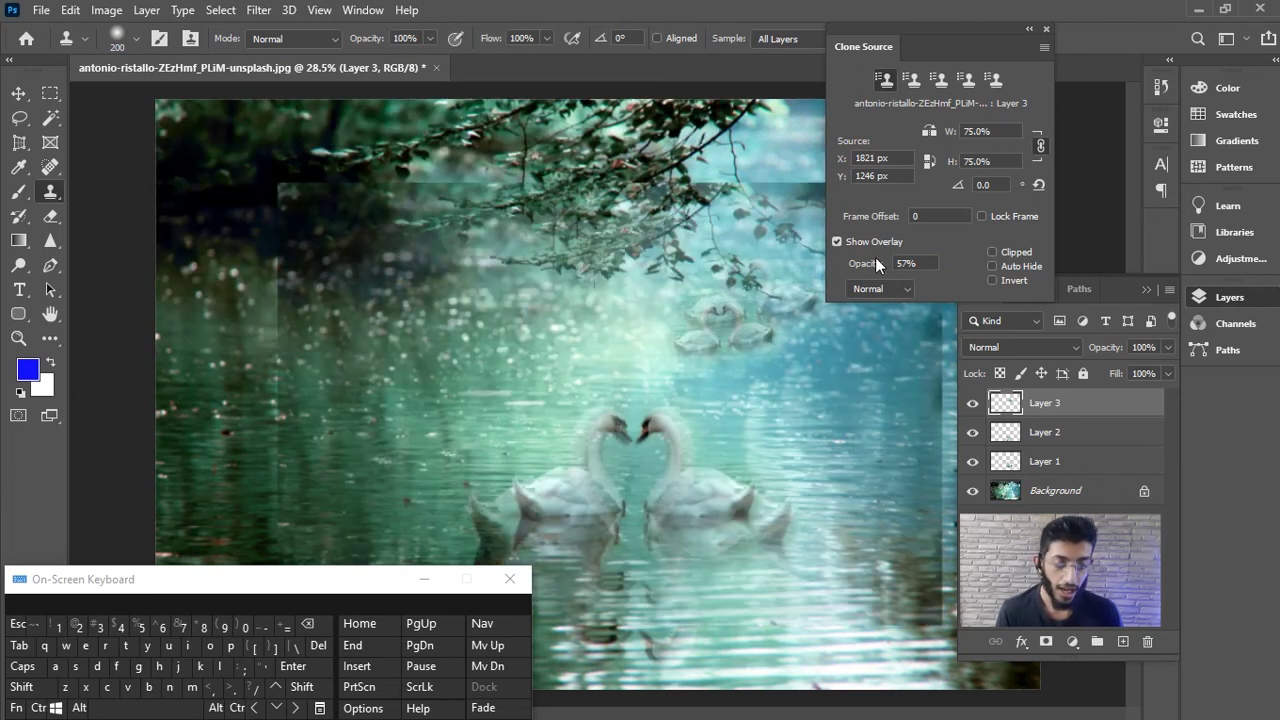
drag(876, 263, 920, 270)
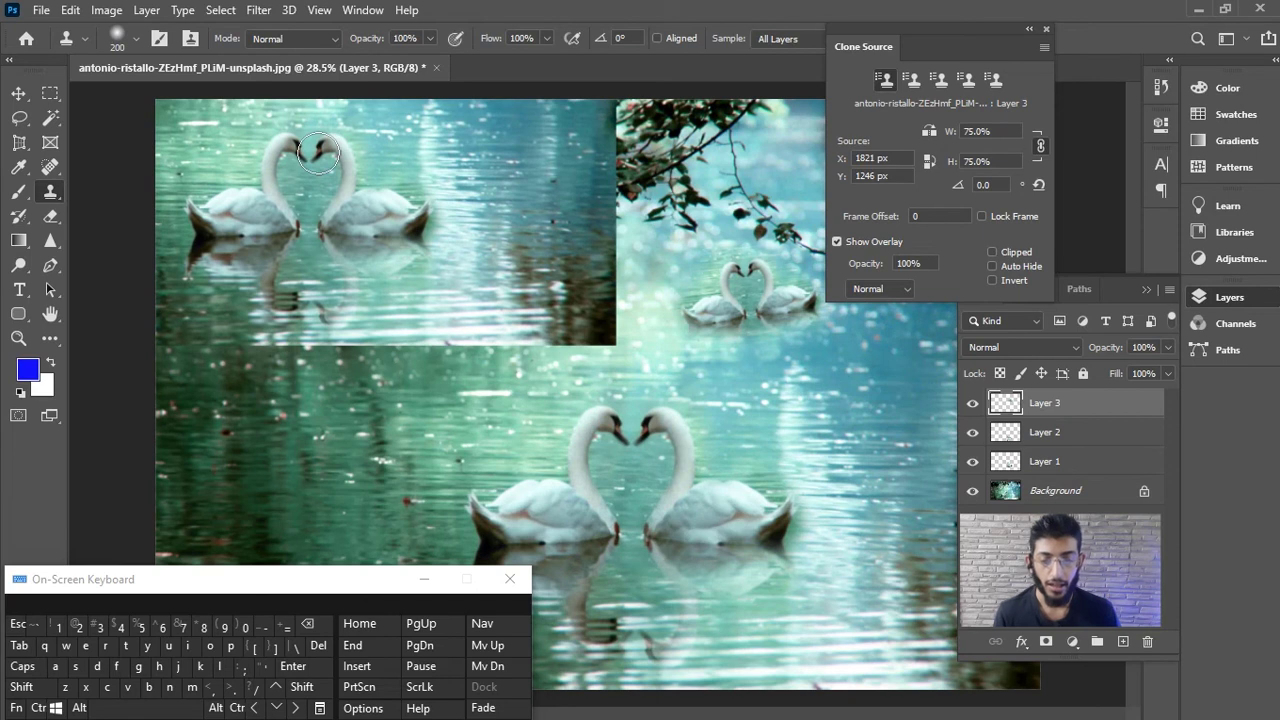
- Clone the 75% swan pair over the dark upper-left part of the photo on Layer 3 and turn Clipped back on
click(305, 165)
mouse_move(305, 165)
mouse_down()
mouse_move(287, 194)
mouse_move(321, 214)
mouse_move(280, 226)
mouse_move(233, 214)
mouse_move(349, 168)
mouse_move(375, 184)
mouse_move(394, 156)
mouse_move(374, 183)
mouse_move(413, 210)
mouse_move(453, 213)
mouse_move(389, 233)
mouse_move(317, 206)
mouse_move(358, 177)
mouse_move(296, 160)
mouse_move(366, 164)
mouse_move(378, 185)
mouse_move(274, 211)
mouse_up()
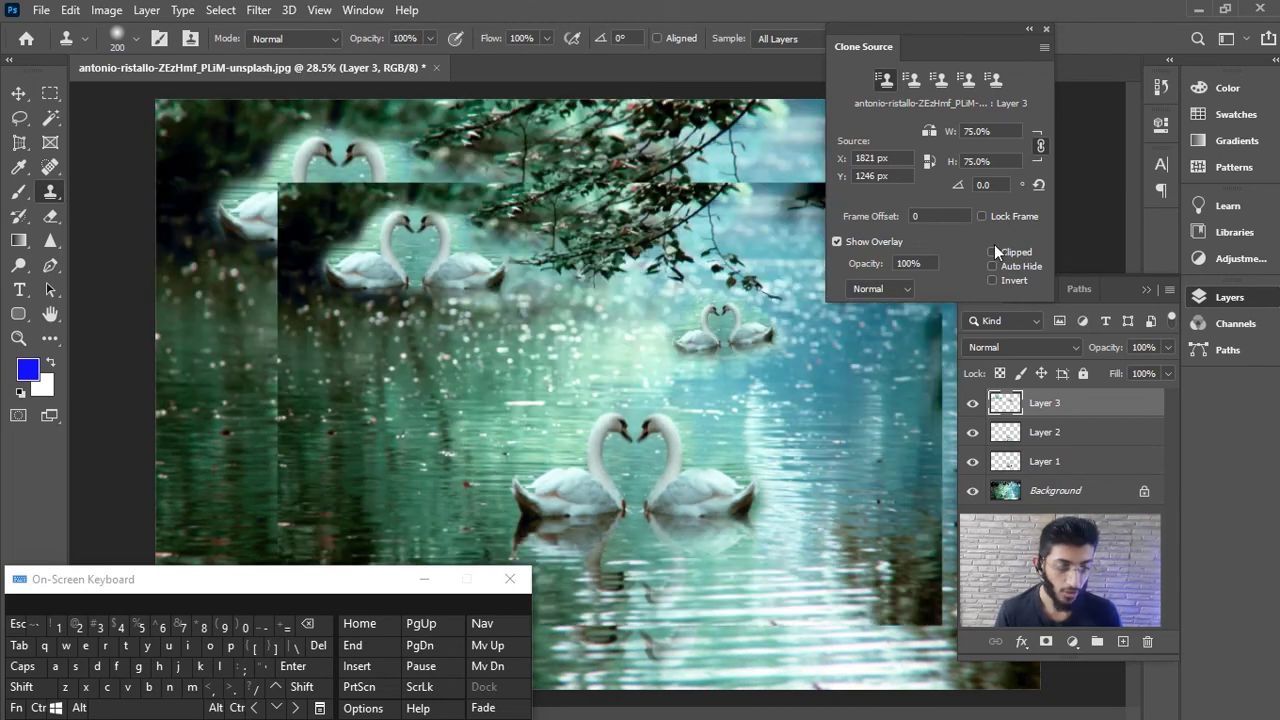
click(992, 251)
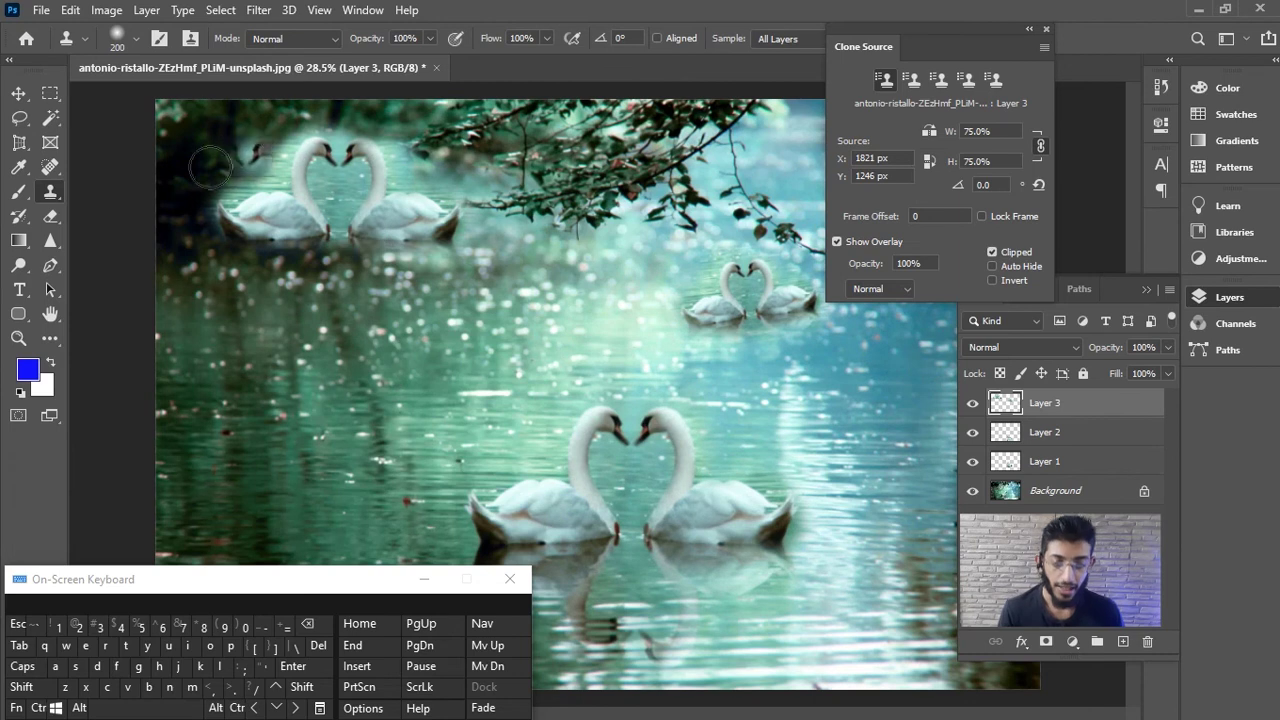
scroll(365, 290, down, 2)
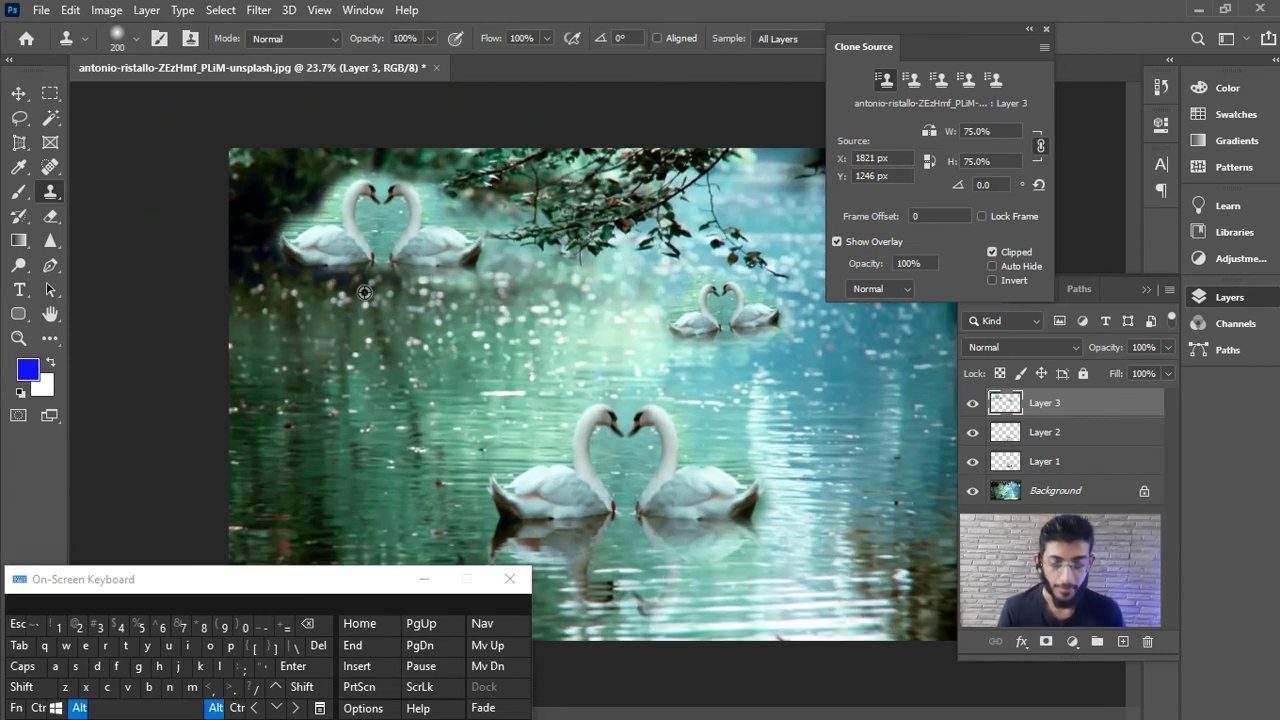
- Clone the swans' heads at the photo's upper left with Clipped off and Auto Hide on, restoring both overlay options
click(992, 252)
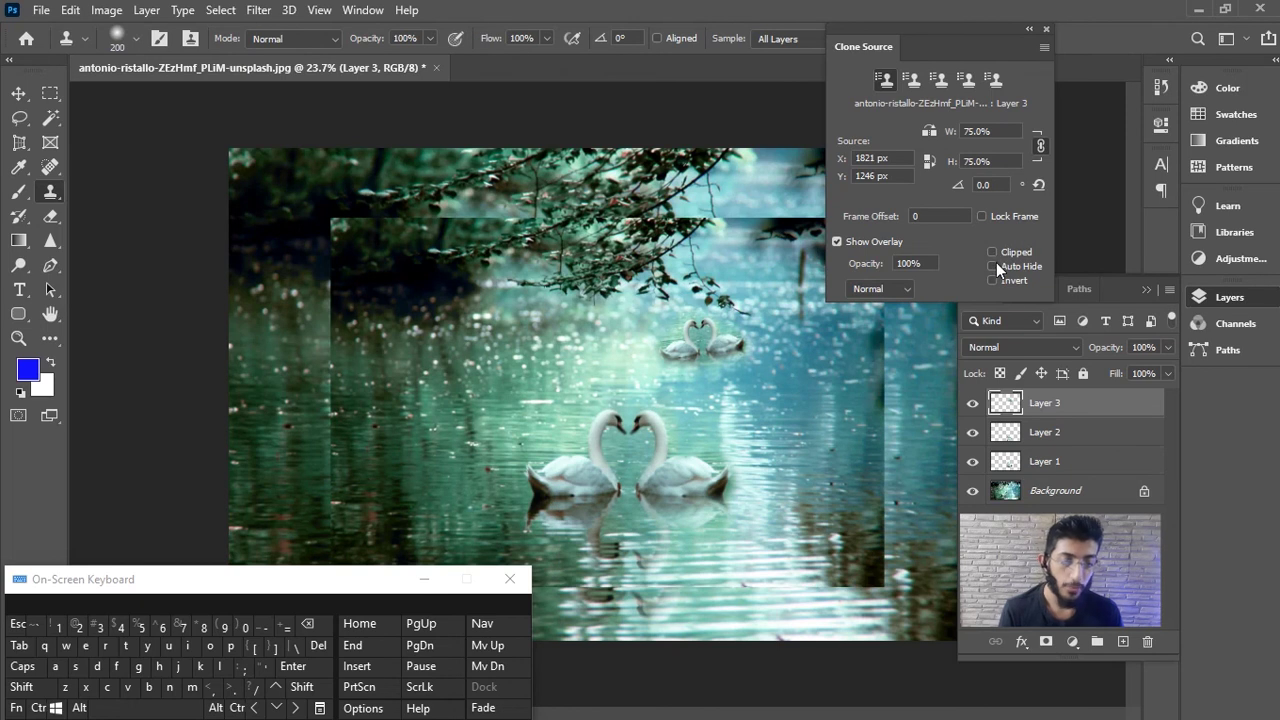
click(993, 266)
drag(412, 198, 368, 204)
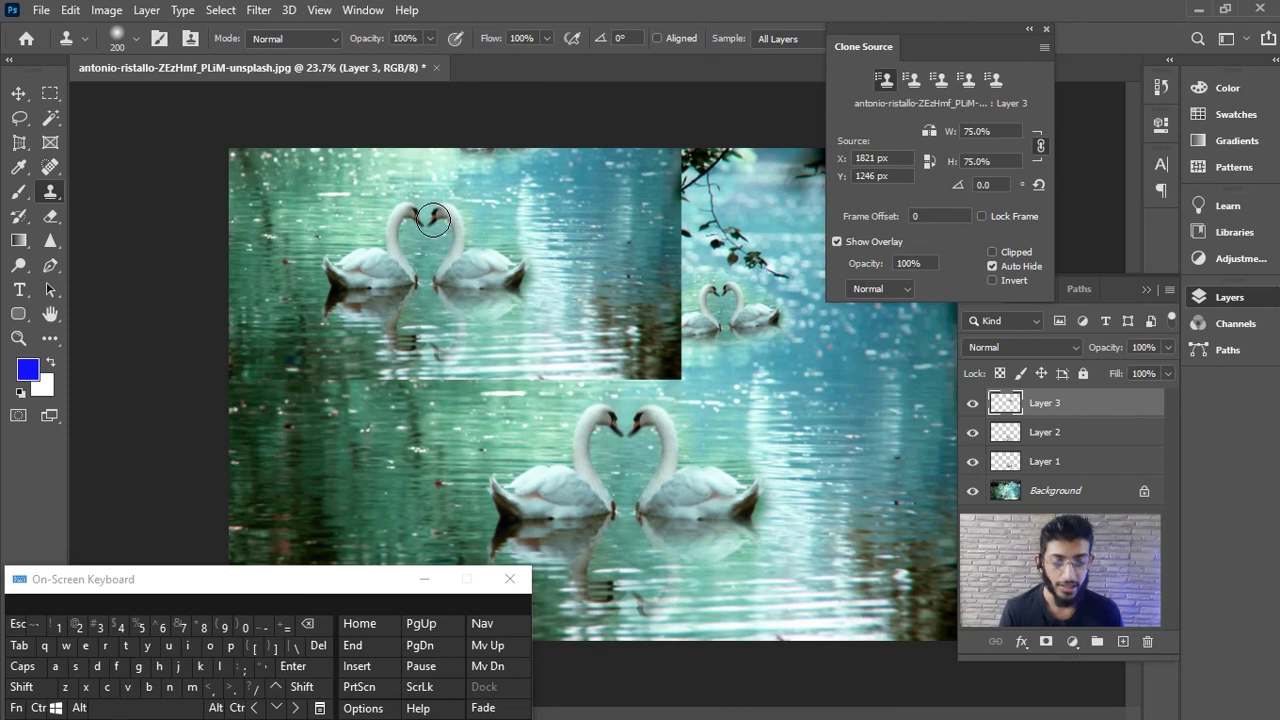
click(990, 252)
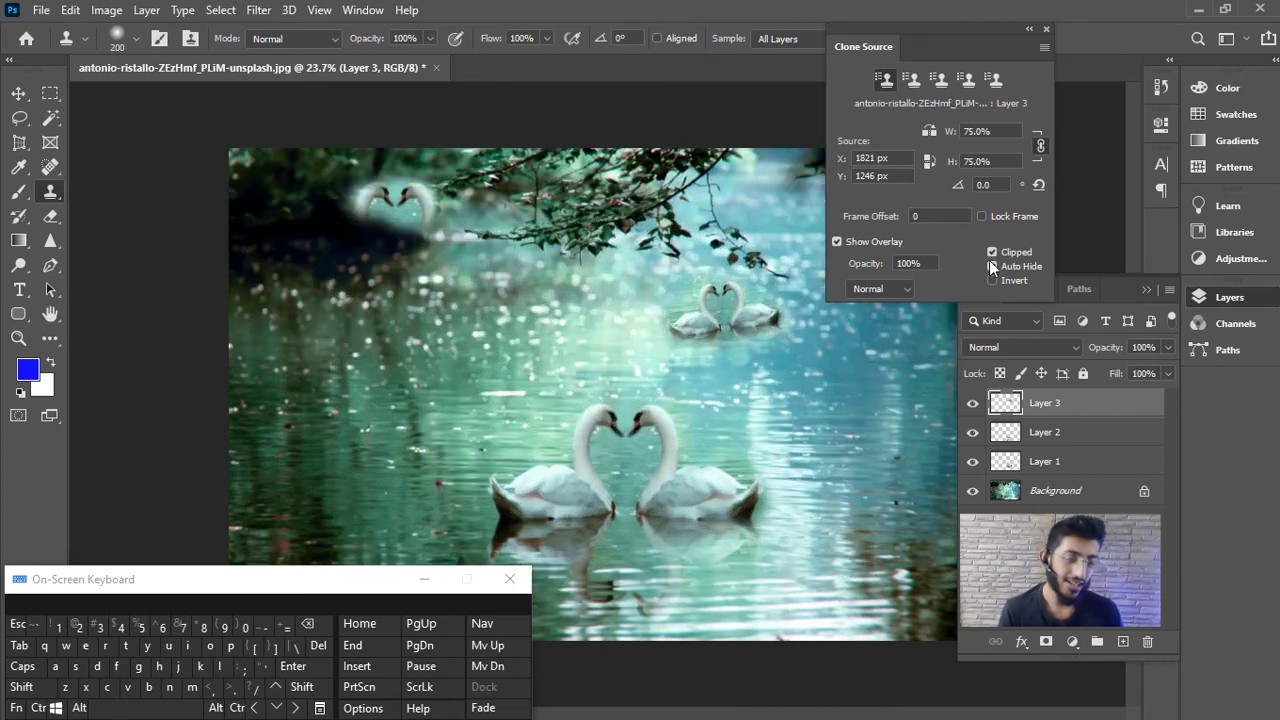
click(991, 267)
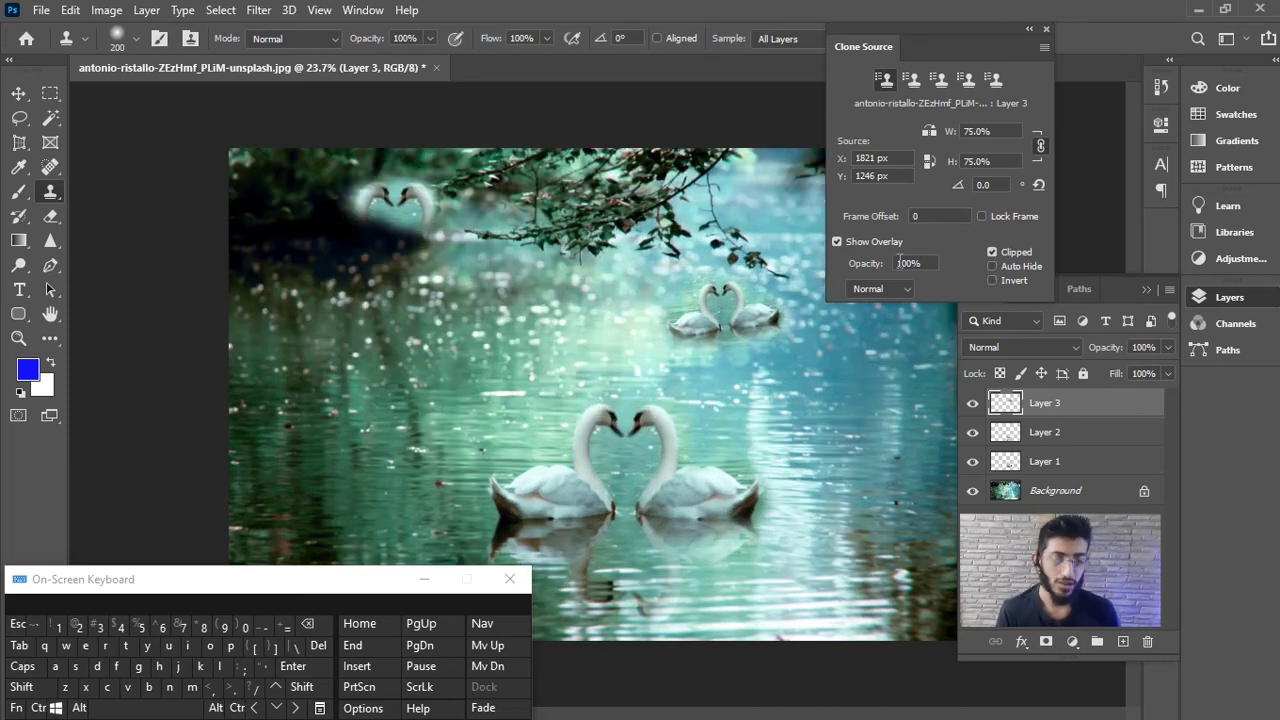